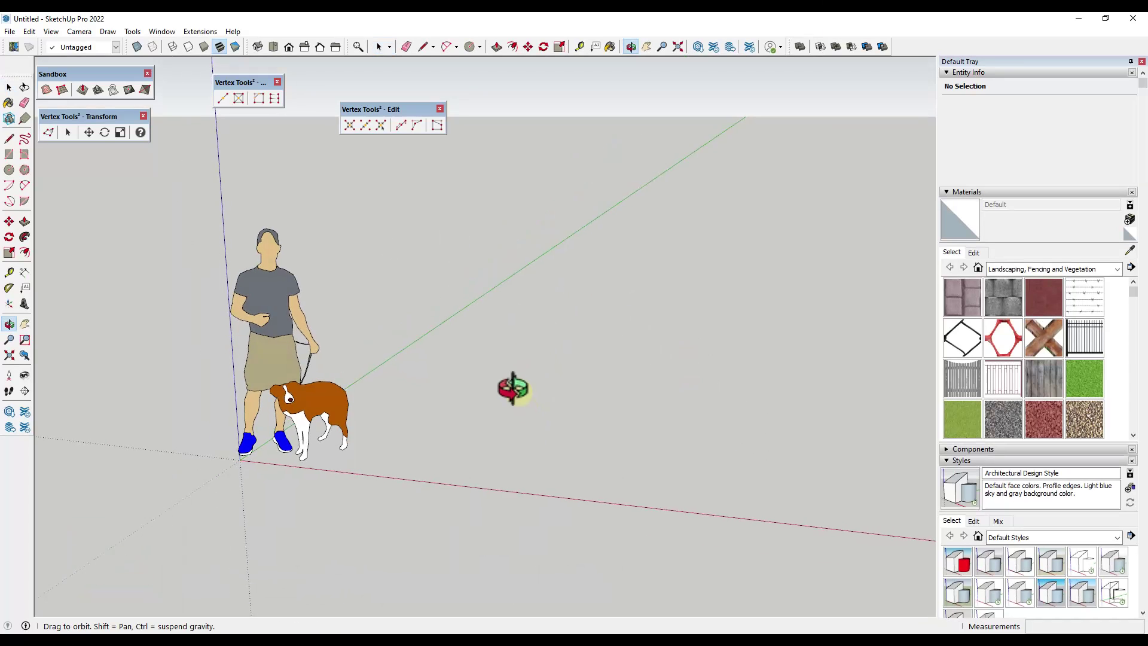
# Draw a rectangle on the ground beside the person and dog figure
pyautogui.moveTo(332, 340); pyautogui.dragTo(404, 367, button='middle')
pyautogui.press('space')
pyautogui.press('r')
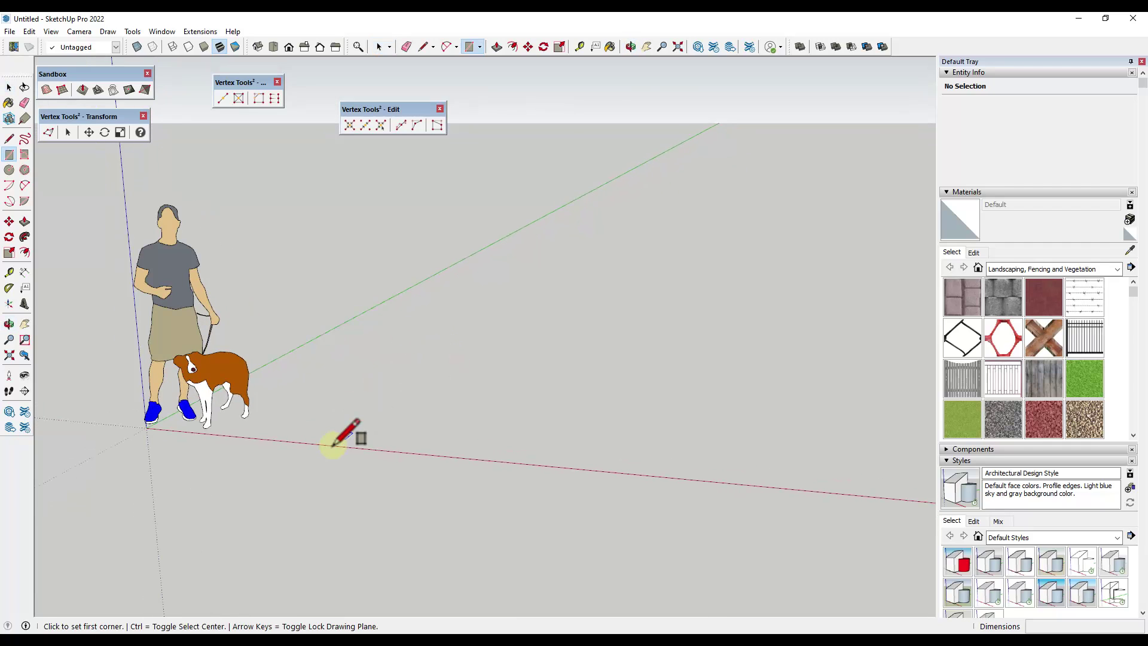
pyautogui.click(328, 422)
pyautogui.click(681, 342)
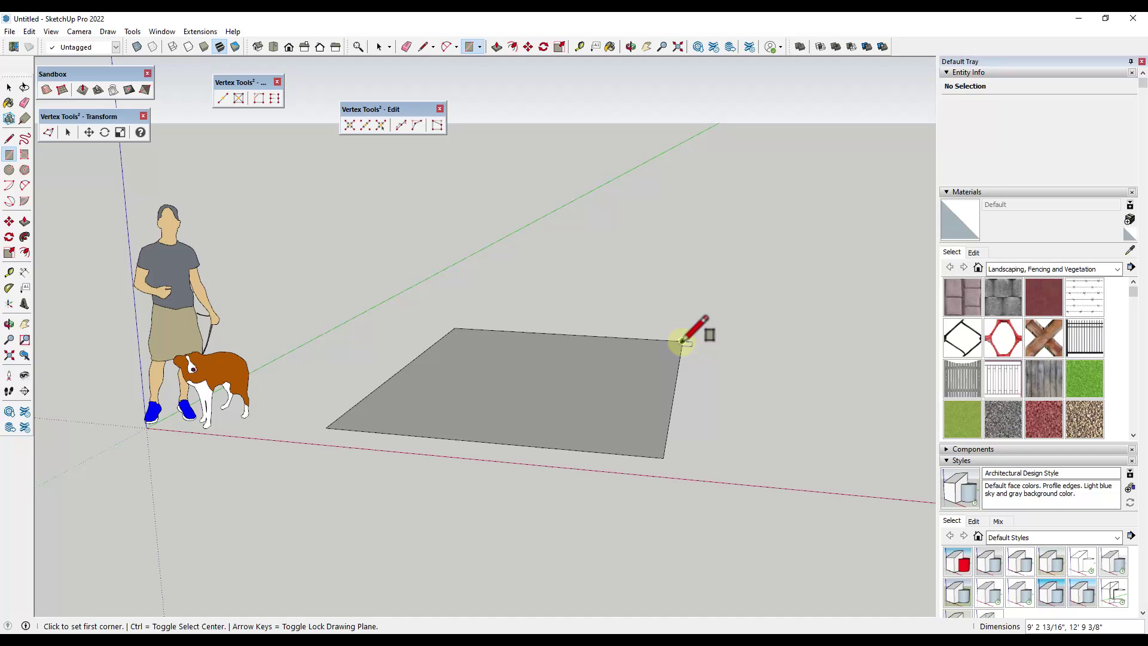
# Offset the rectangle's edge slightly inward to form a thin border
pyautogui.press('f')
pyautogui.click(673, 383)
pyautogui.click(665, 383)
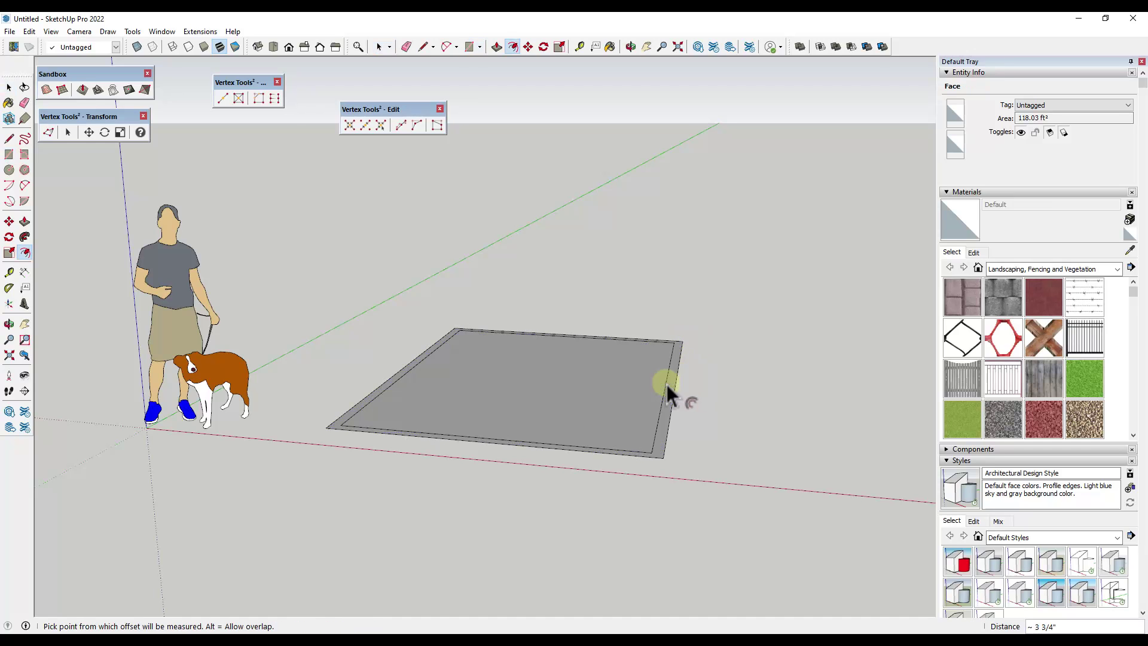
pyautogui.press('space')
# Push/Pull the outer border ring up into the box walls
pyautogui.moveTo(651, 371); pyautogui.dragTo(630, 405, button='middle')
pyautogui.press('p')
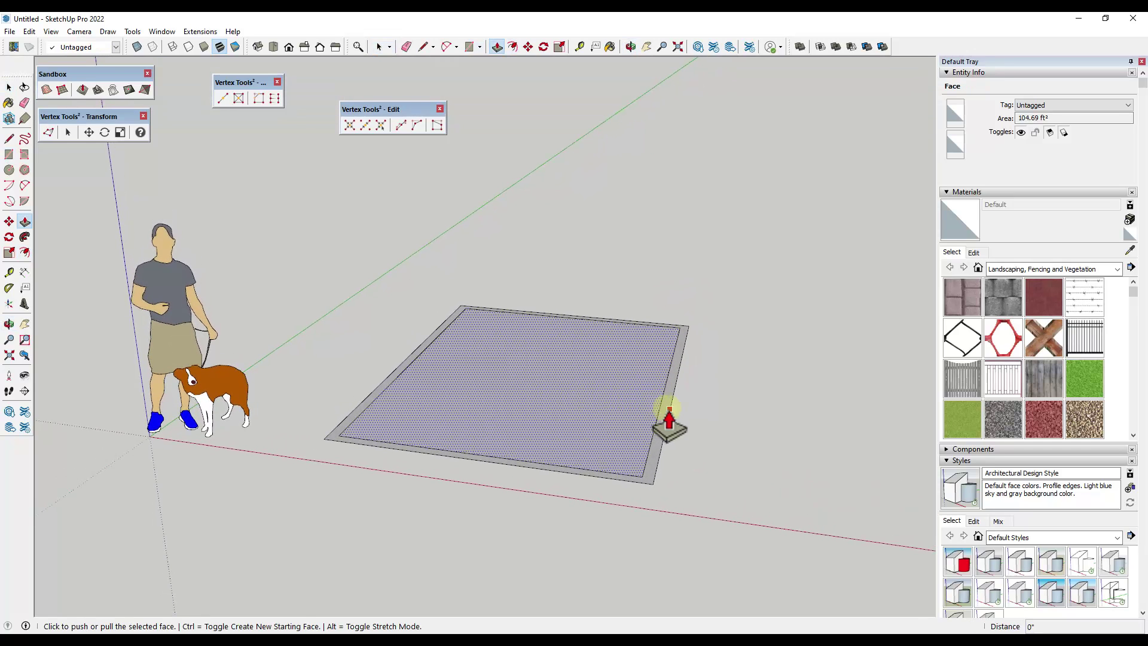
pyautogui.click(669, 418)
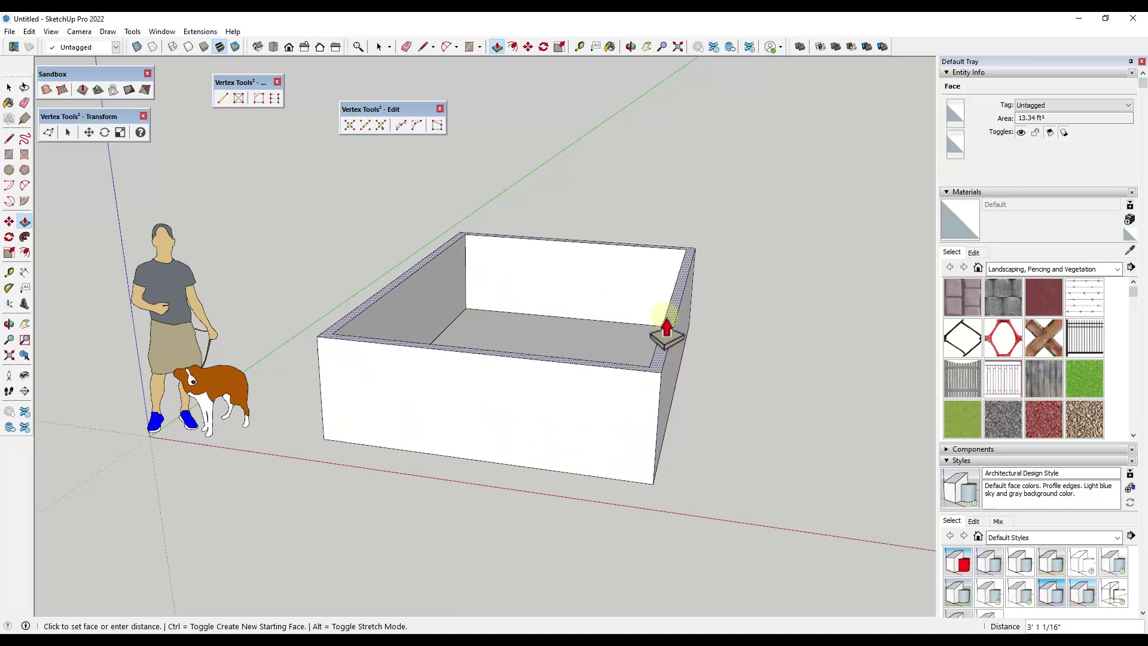
pyautogui.click(668, 289)
pyautogui.press('space')
pyautogui.moveTo(682, 290); pyautogui.dragTo(724, 324, button='middle')
pyautogui.press('o')
pyautogui.press('space')
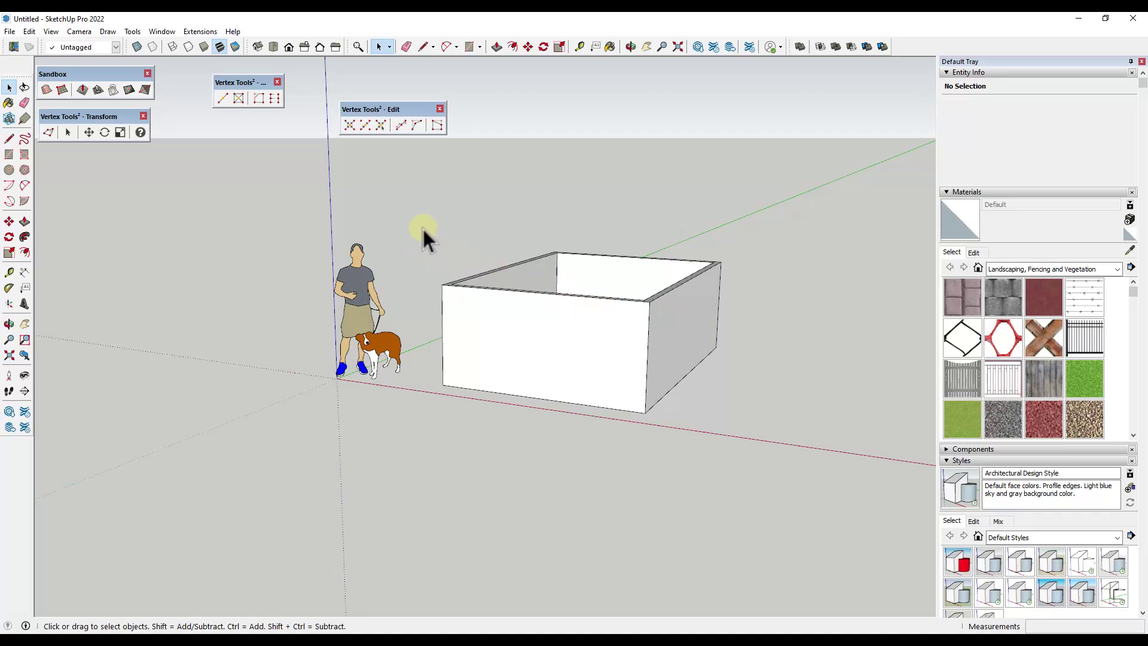
# Draw a circle on the ground to the right of the box
pyautogui.moveTo(422, 227); pyautogui.dragTo(795, 410)
pyautogui.click(344, 257)
pyautogui.keyDown('shift'); pyautogui.moveTo(906, 305); pyautogui.dragTo(613, 377, button='middle'); pyautogui.keyUp('shift')
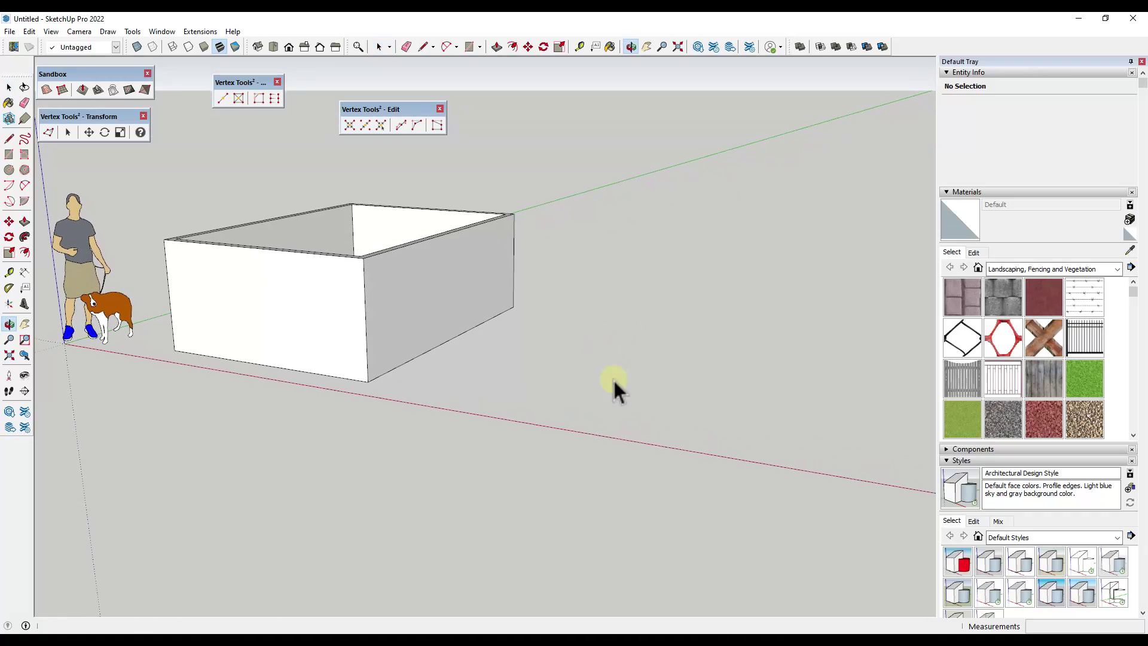
pyautogui.press('c')
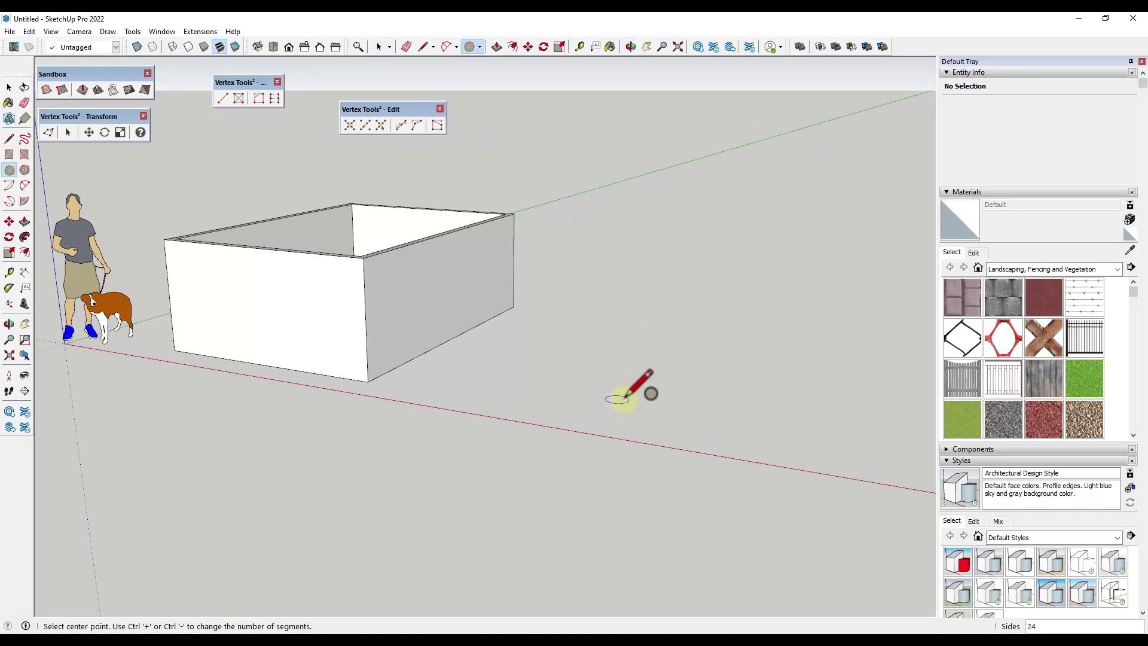
pyautogui.click(632, 399)
pyautogui.click(667, 402)
pyautogui.press('space')
# Delete the circle's face so only its edge outline remains
pyautogui.scroll(5, 683, 401)
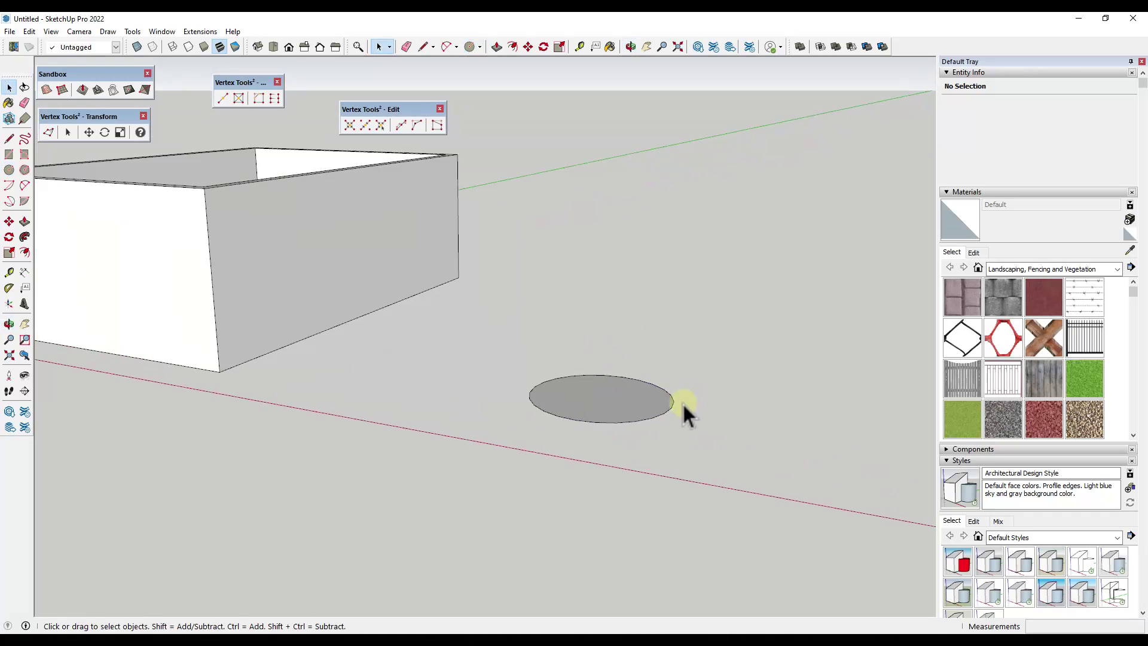
pyautogui.moveTo(646, 397); pyautogui.dragTo(638, 366, button='middle')
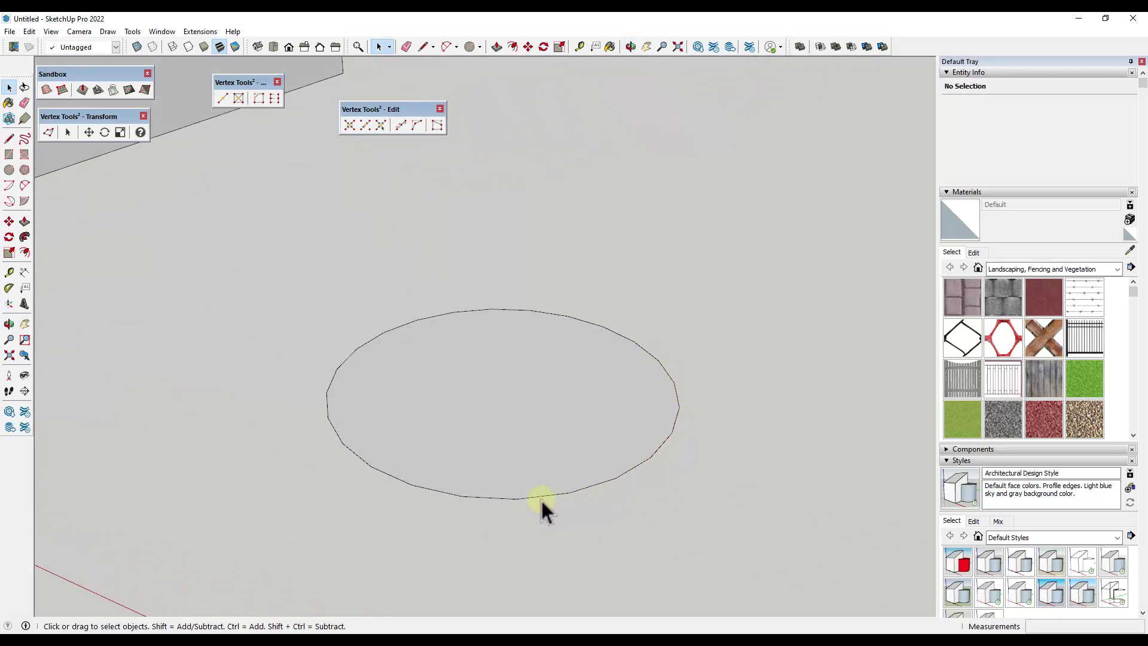
pyautogui.click(480, 400)
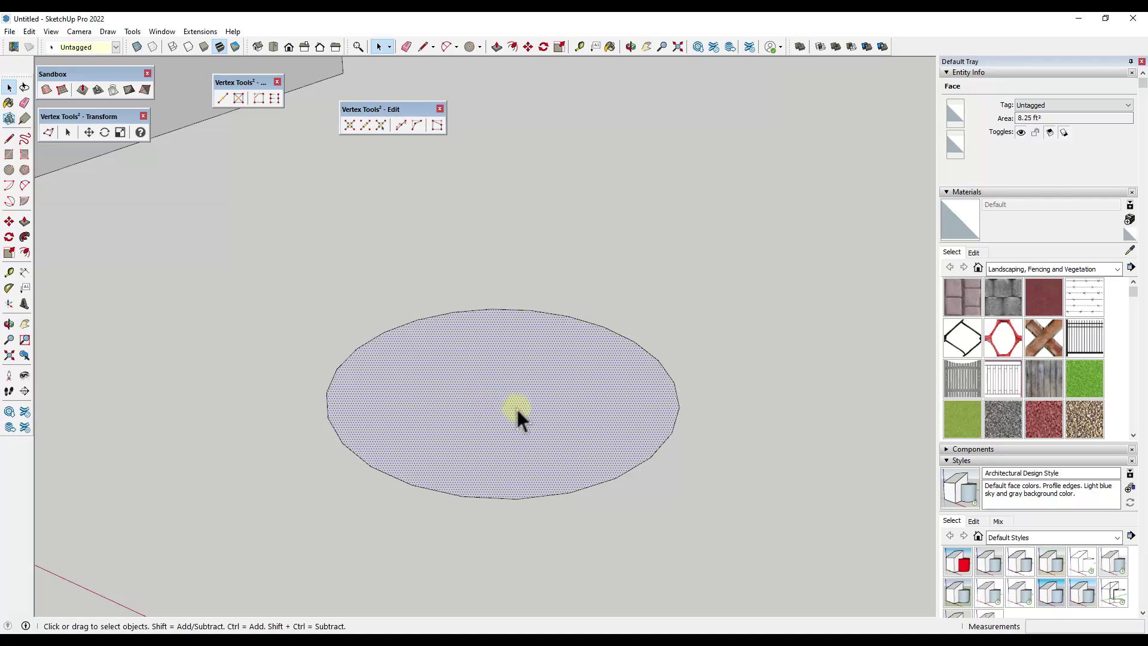
pyautogui.press('Delete')
pyautogui.moveTo(589, 441); pyautogui.dragTo(490, 344, button='middle')
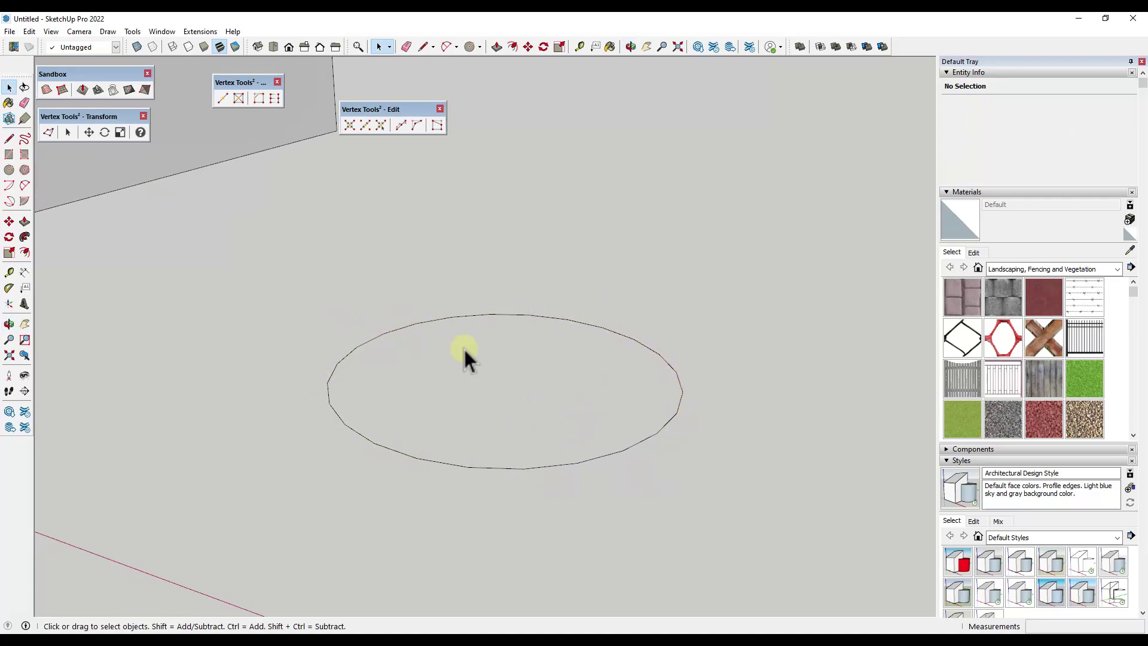
pyautogui.press('p')
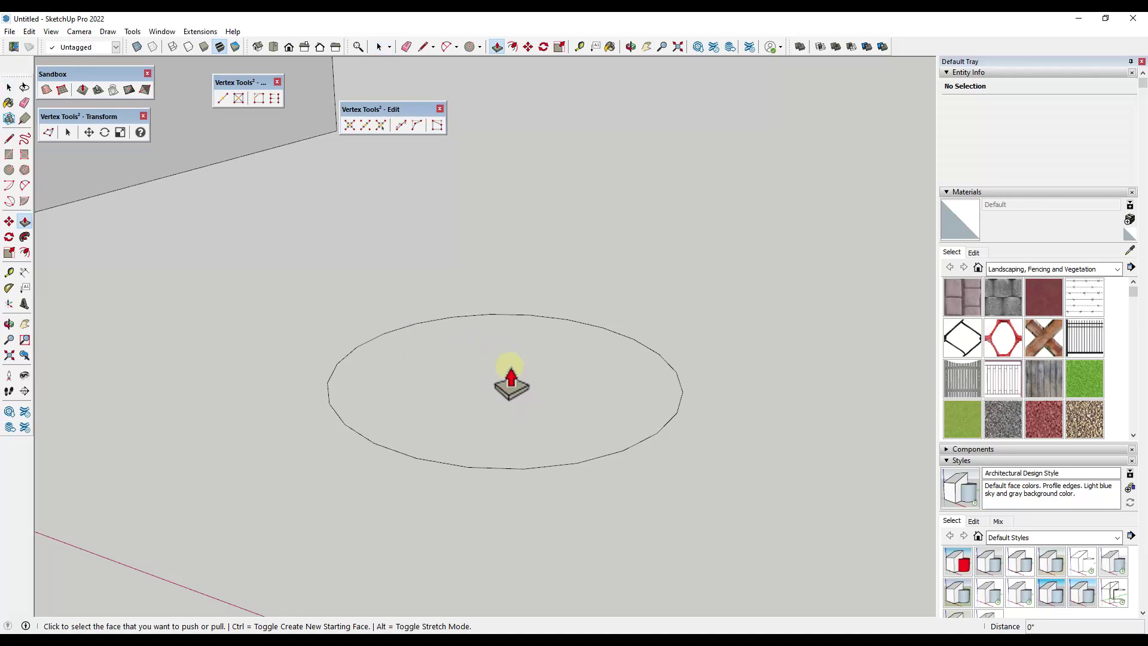
pyautogui.press('space')
pyautogui.scroll(-1, 525, 372)
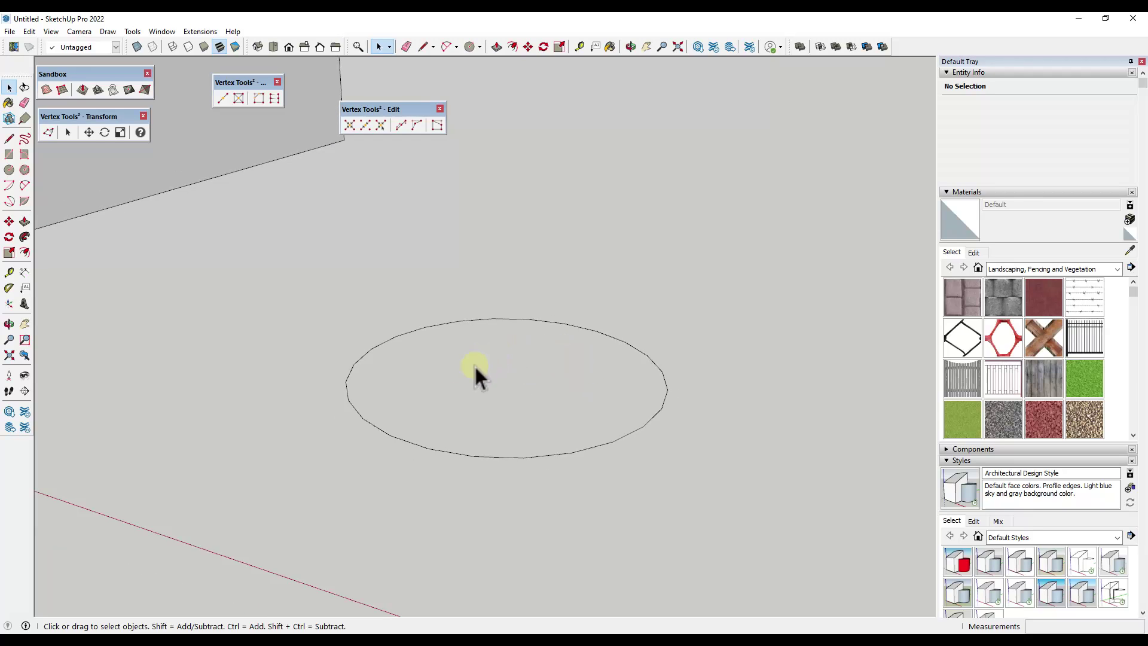
# Lift all the circle's vertices into a wall with Vertex Tools, then flare the top ring outward
pyautogui.click(48, 133)
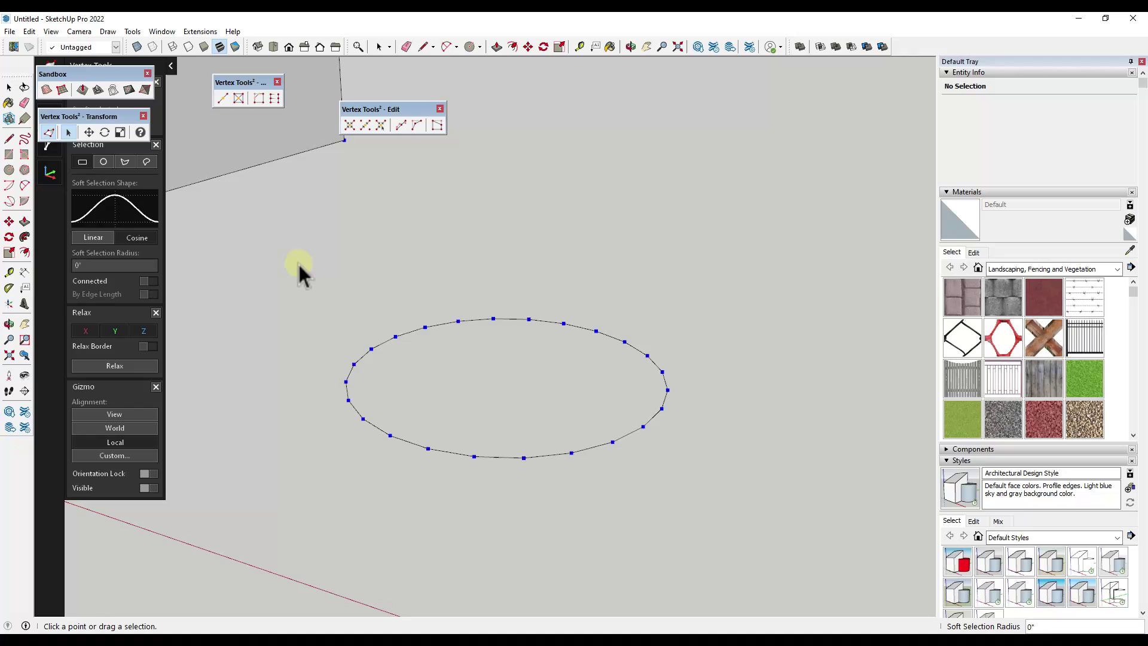
pyautogui.moveTo(297, 263); pyautogui.dragTo(757, 506)
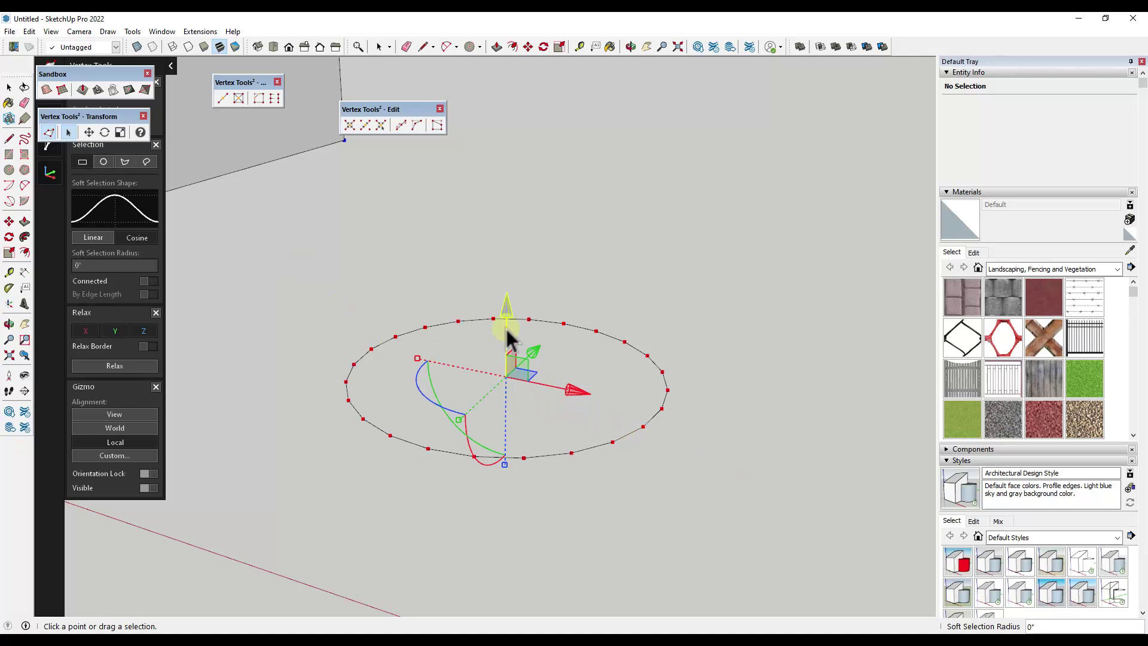
pyautogui.moveTo(508, 313); pyautogui.dragTo(509, 182)
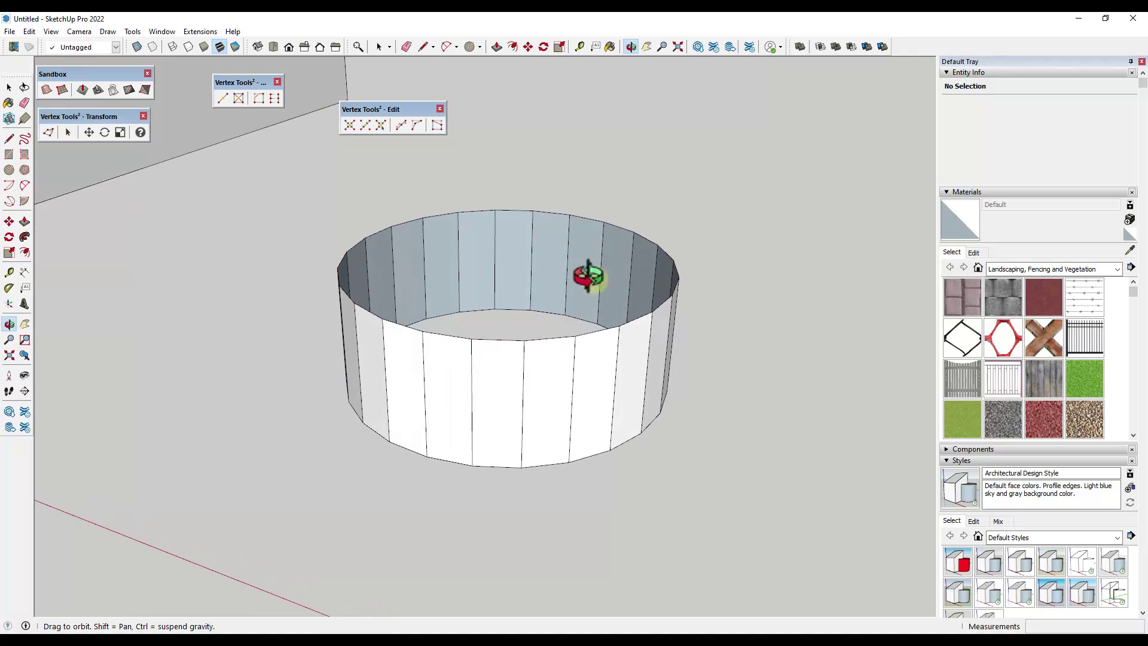
pyautogui.moveTo(462, 302); pyautogui.dragTo(438, 321)
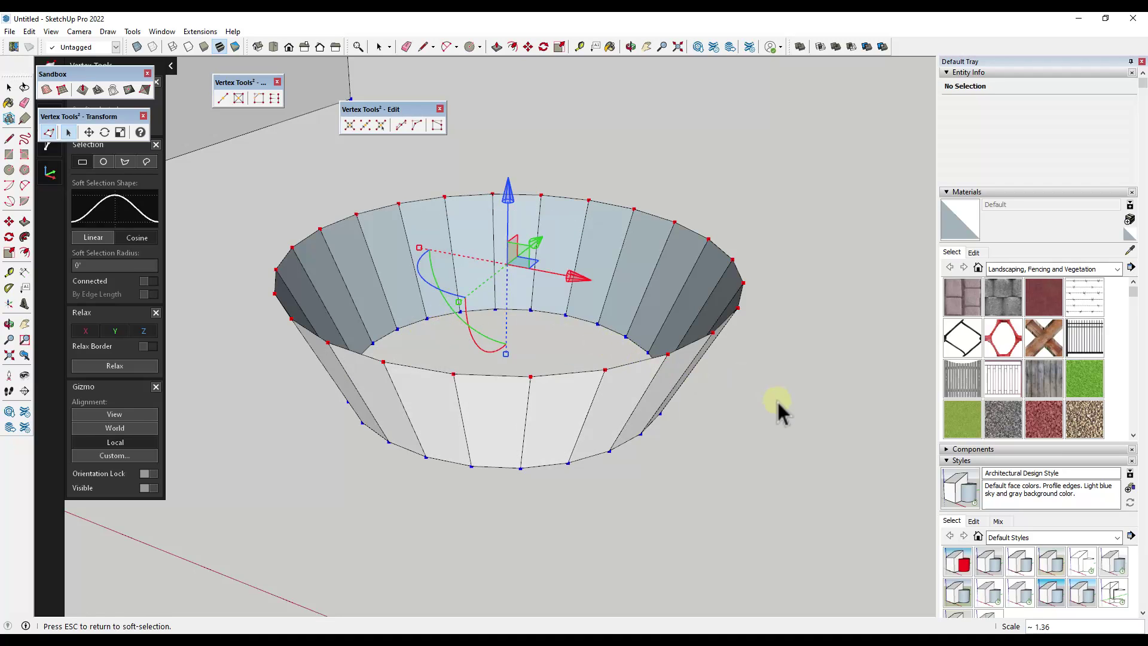
pyautogui.press('space')
pyautogui.scroll(-2, 605, 358)
pyautogui.scroll(2, 676, 389)
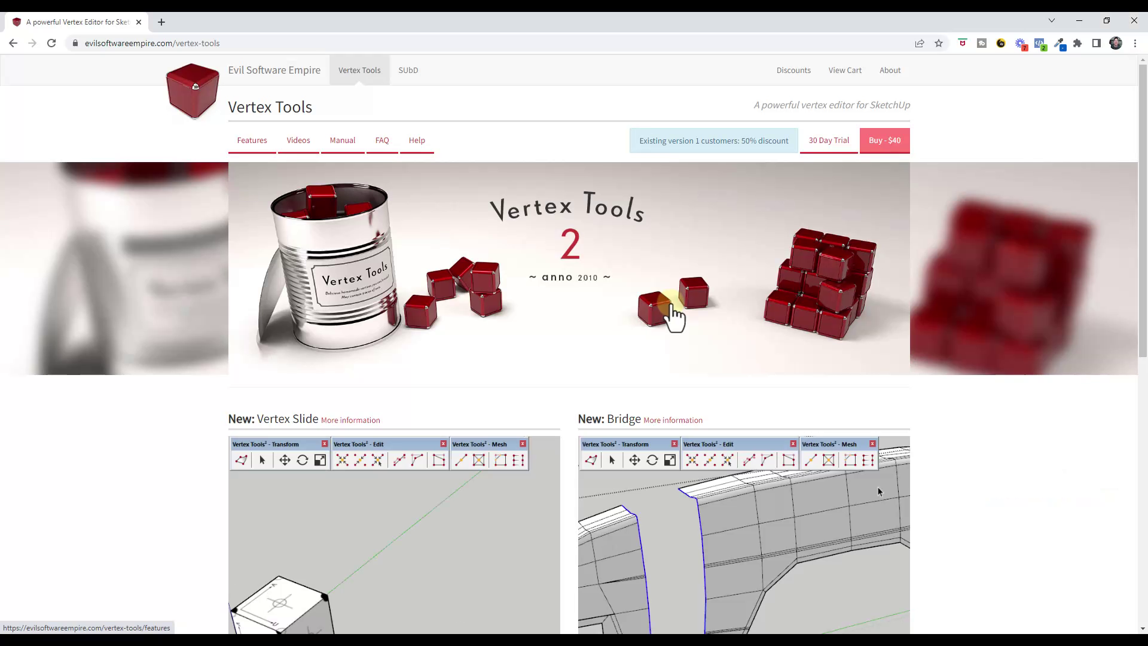
# Browse the Vertex Tools and SUbD product pages, then minimize Chrome
pyautogui.scroll(-4, 682, 302)
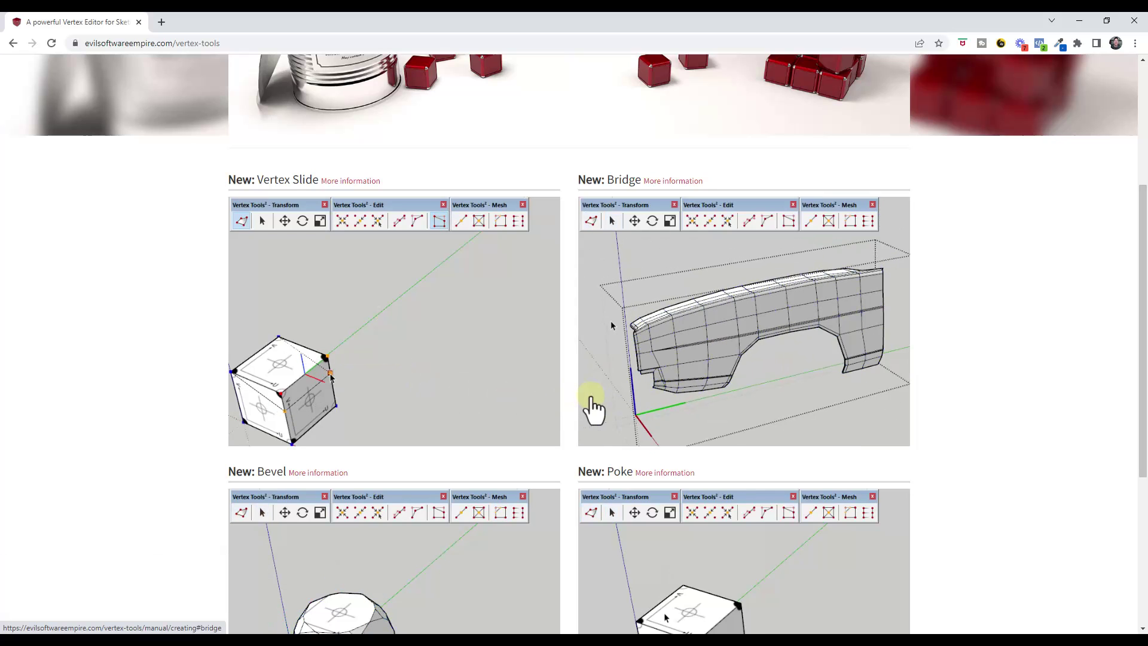
pyautogui.scroll(4, 594, 388)
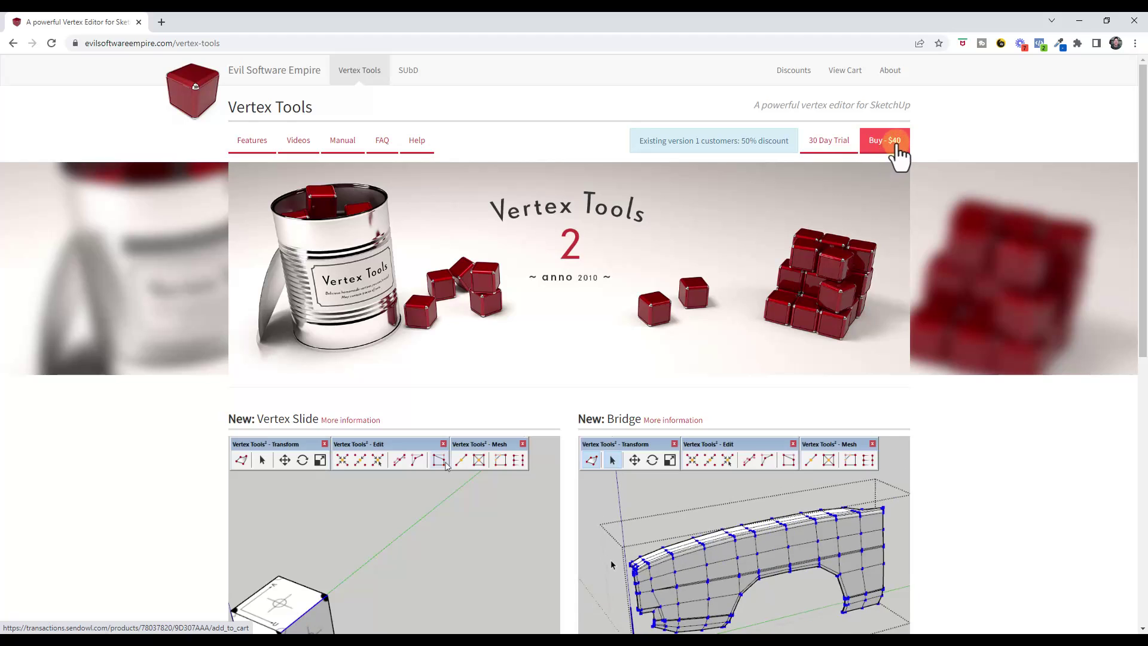
pyautogui.click(408, 70)
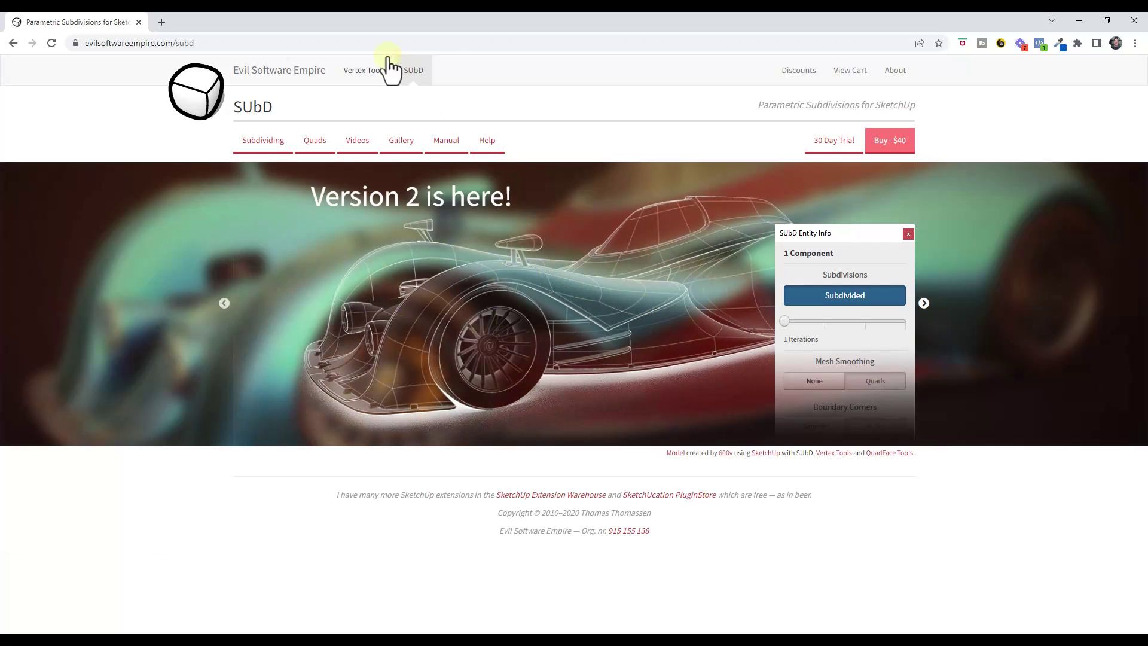
pyautogui.click(360, 71)
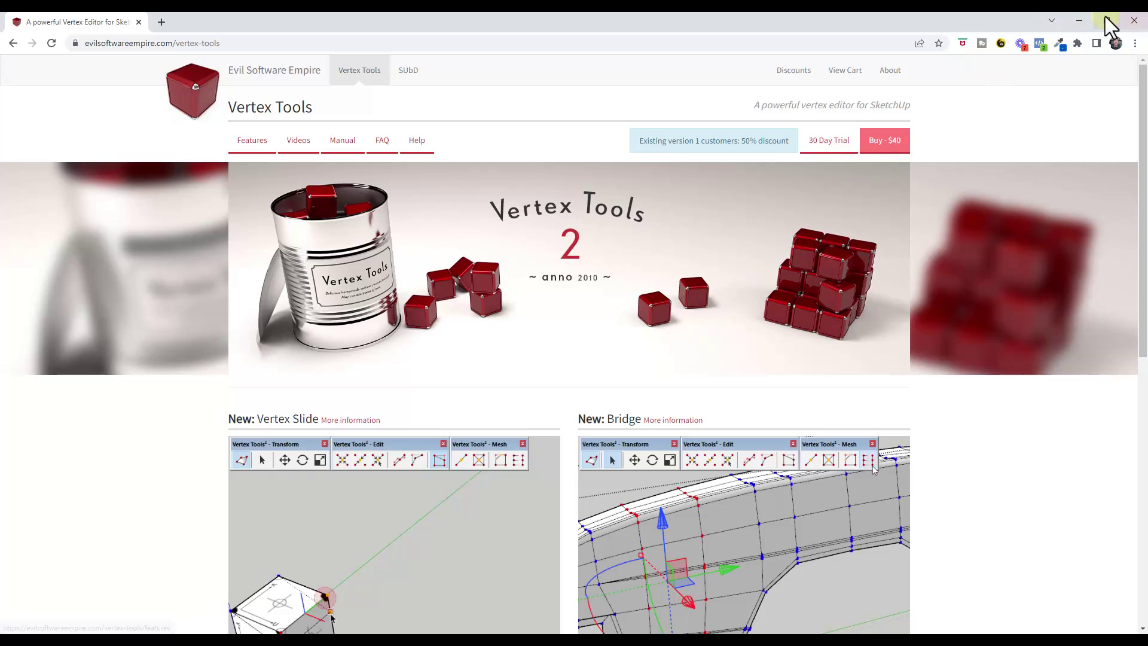
pyautogui.click(1078, 20)
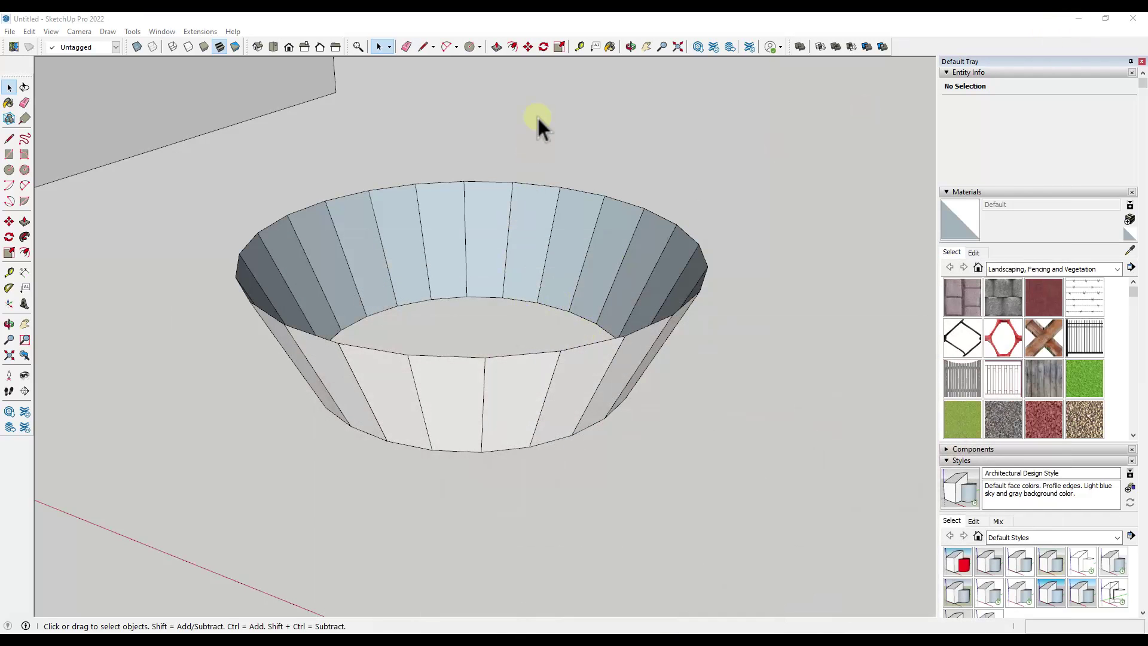
# Create a Sandbox From Scratch grid by placing three corners to the right of the bowl
pyautogui.scroll(-6, 256, 236)
pyautogui.scroll(2, 680, 210)
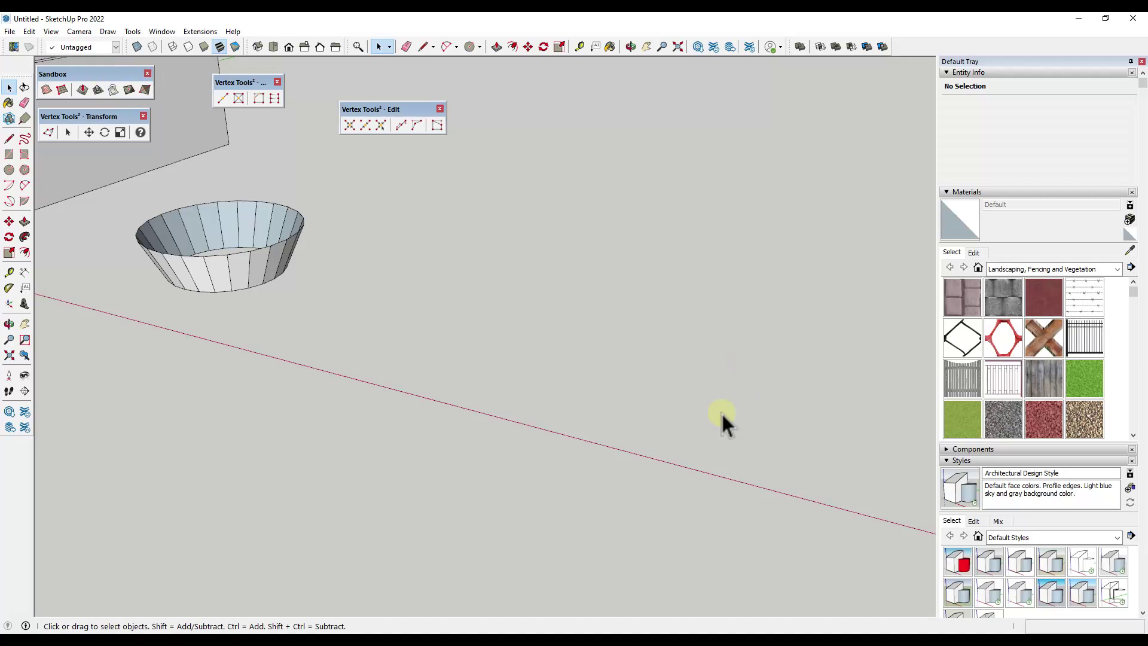
pyautogui.scroll(-2, 646, 382)
pyautogui.click(62, 90)
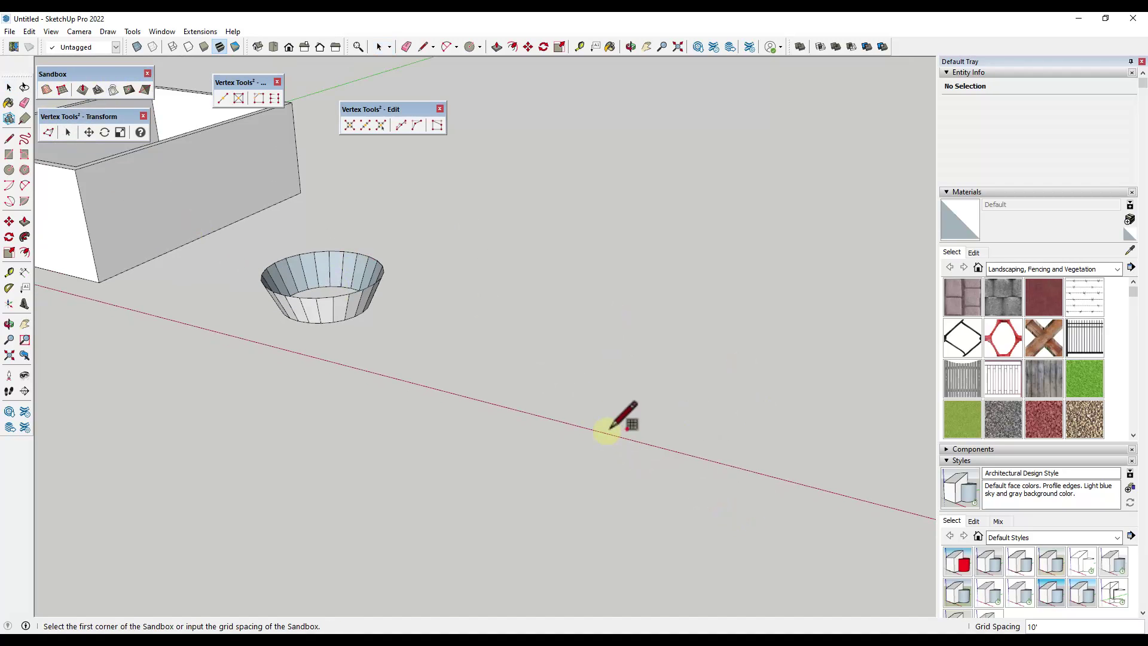
pyautogui.click(536, 395)
pyautogui.scroll(-5, 777, 445)
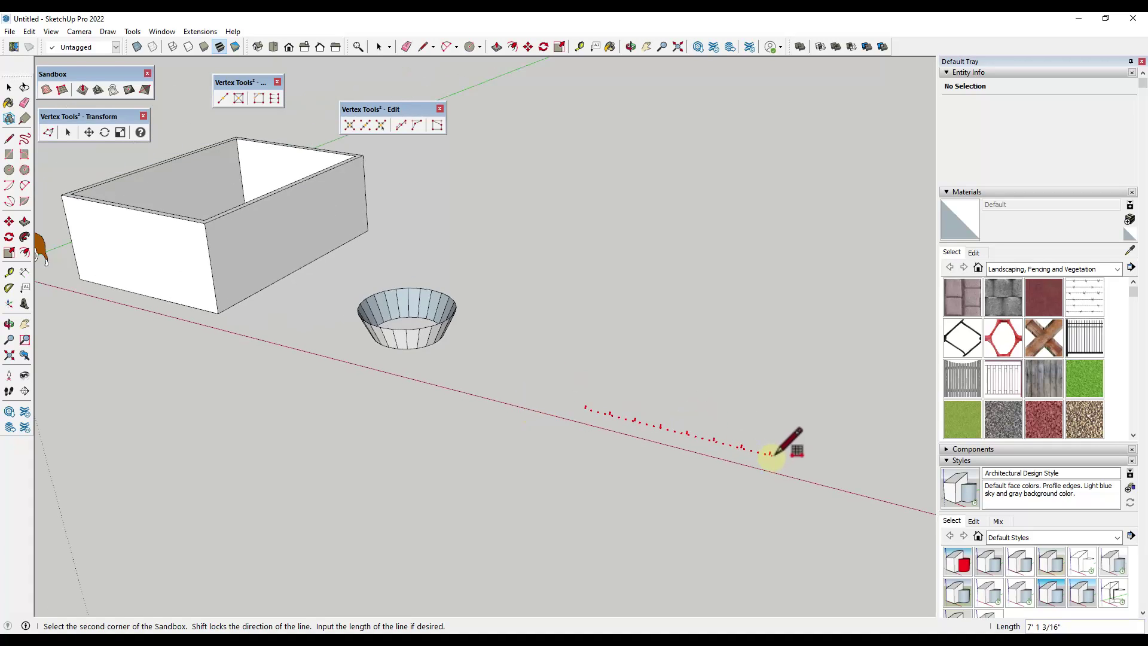
pyautogui.click(787, 472)
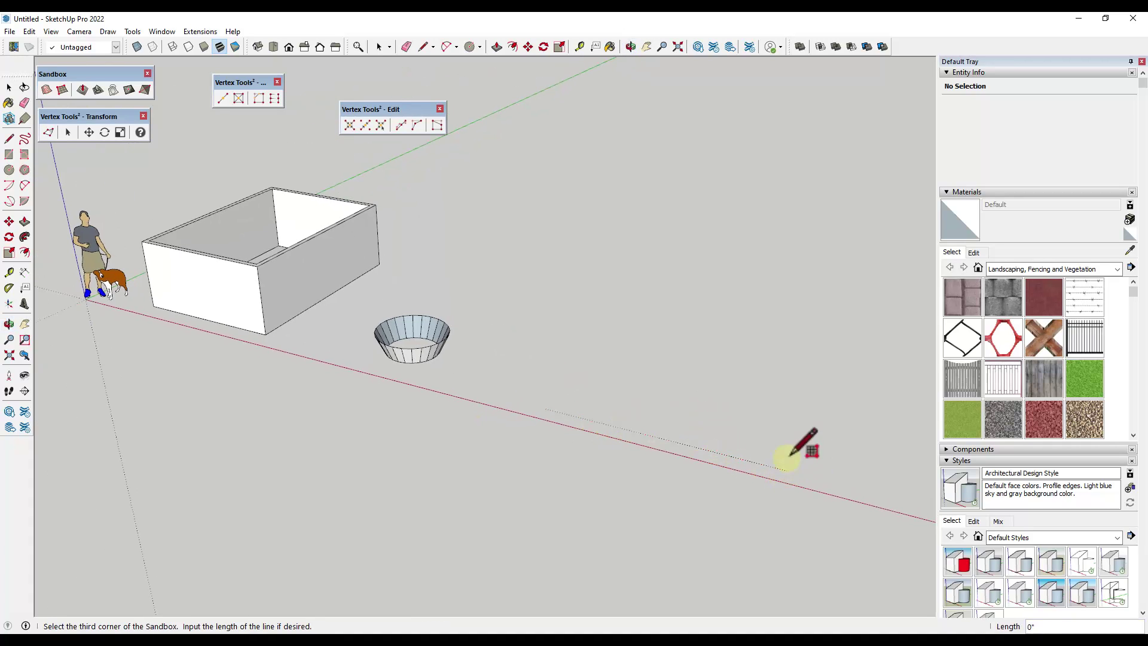
pyautogui.click(849, 308)
pyautogui.scroll(-1, 849, 307)
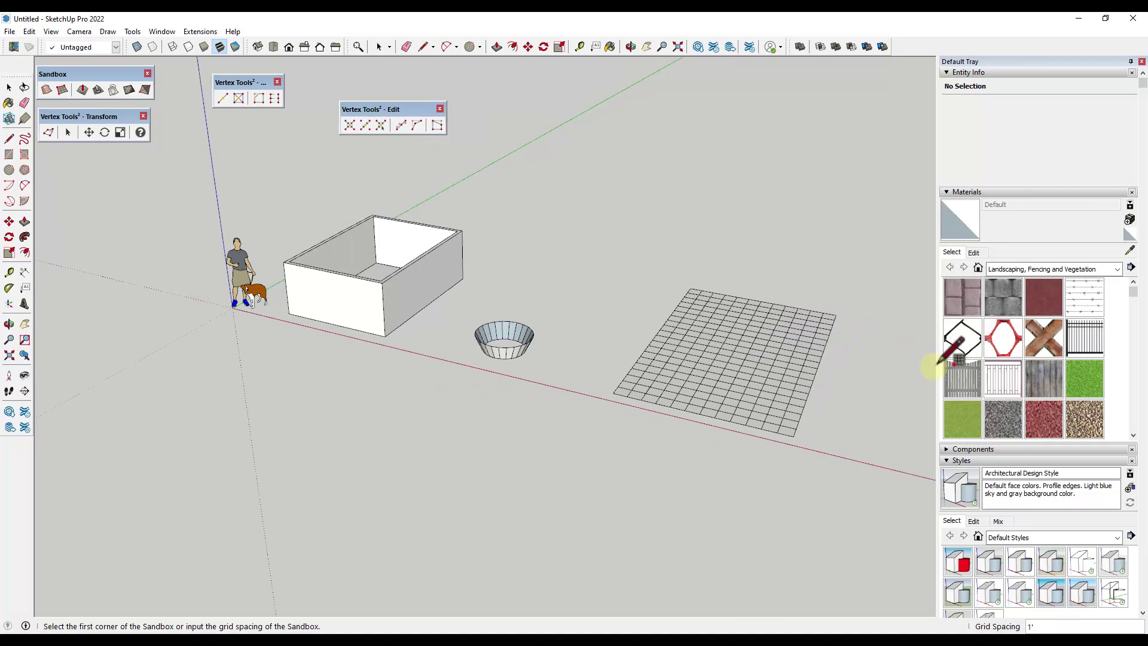
pyautogui.scroll(5, 846, 370)
# Open the terrain grid group for editing and pick the Smoove tool
pyautogui.press('space')
pyautogui.click(554, 326)
pyautogui.doubleClick(554, 325)
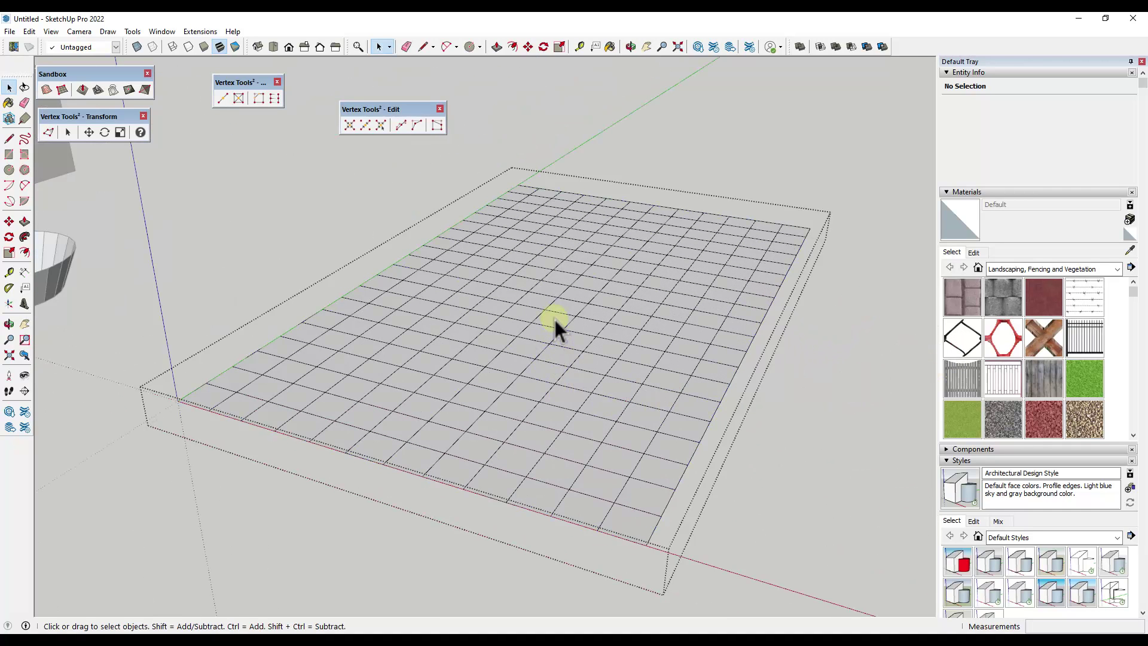
pyautogui.click(82, 90)
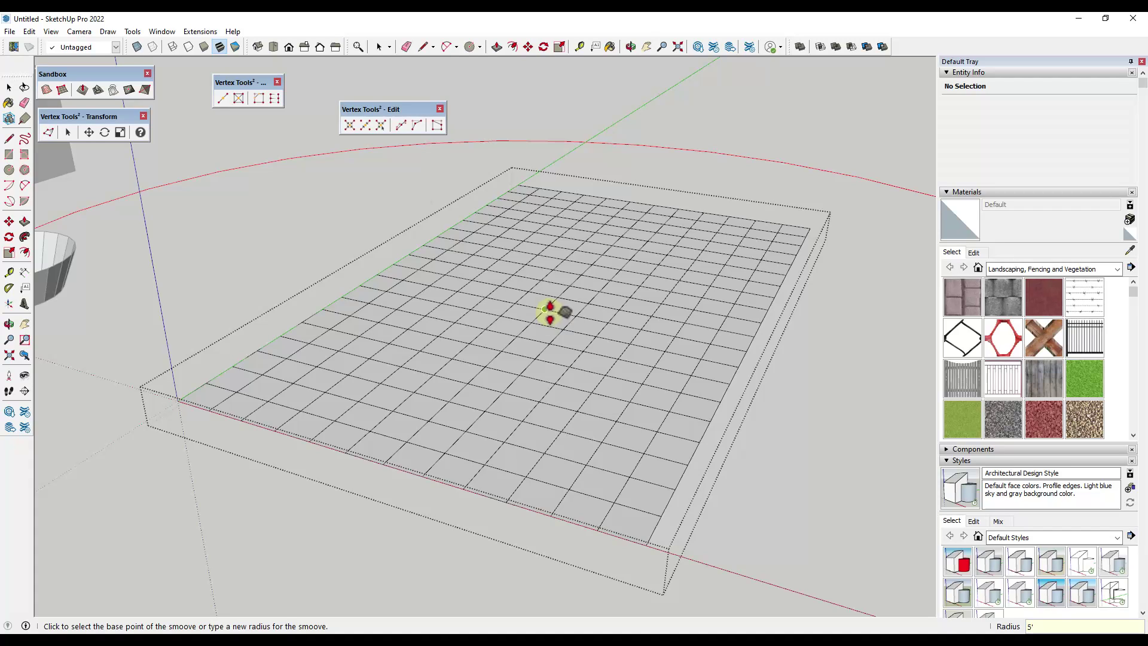
# Set a 5' Smoove radius and push a first bulge at the grid's centre
pyautogui.press('Return')
pyautogui.click(553, 270)
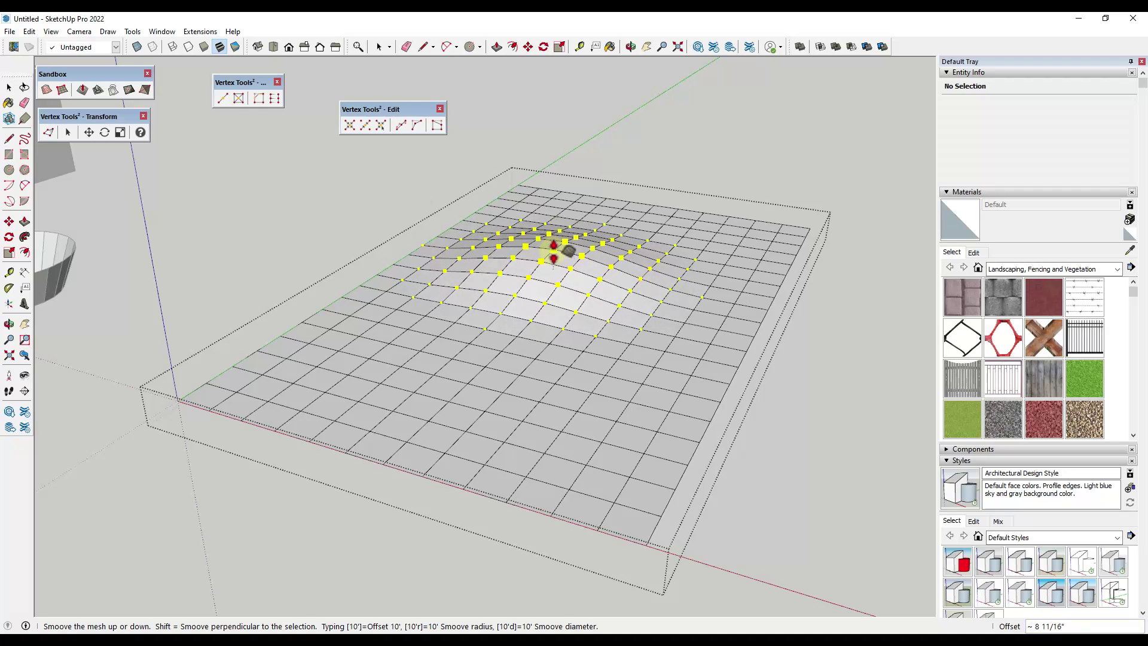
pyautogui.click(549, 263)
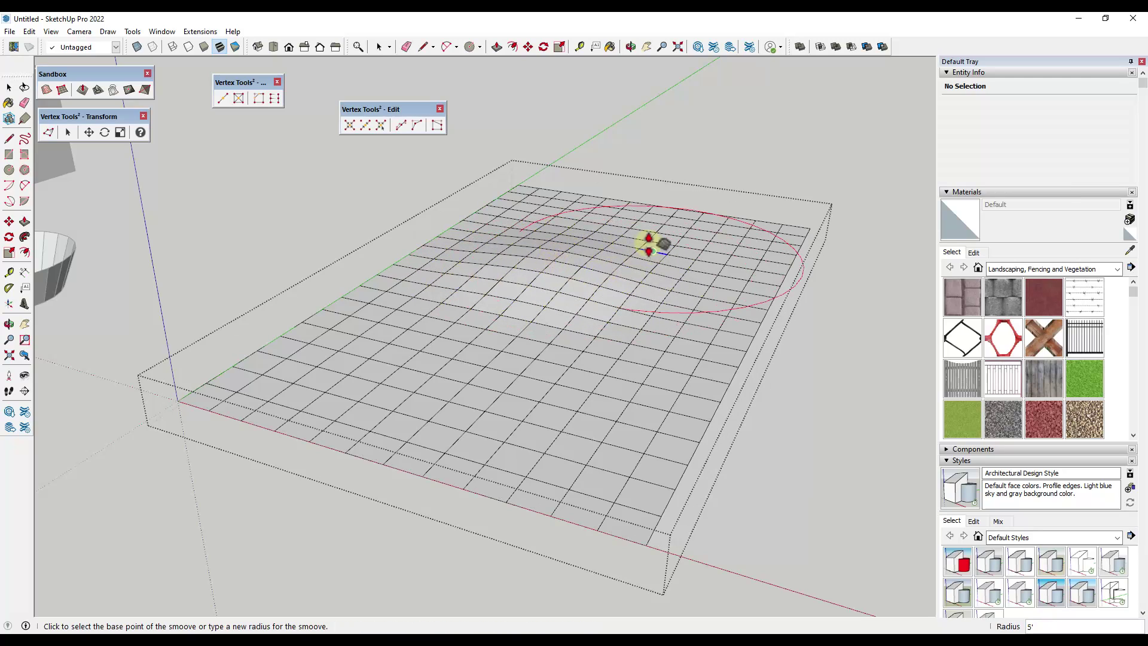
pyautogui.moveTo(571, 256); pyautogui.dragTo(574, 317, button='middle')
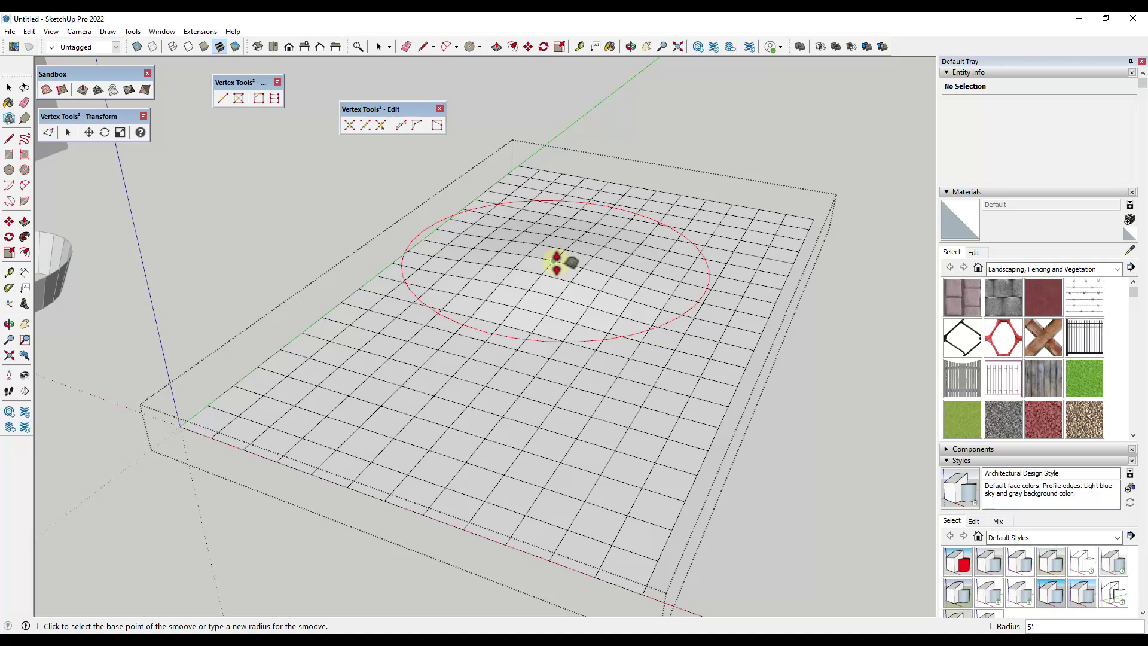
# Raise the centre further into a smooth rounded hill and orbit around it
pyautogui.click(556, 263)
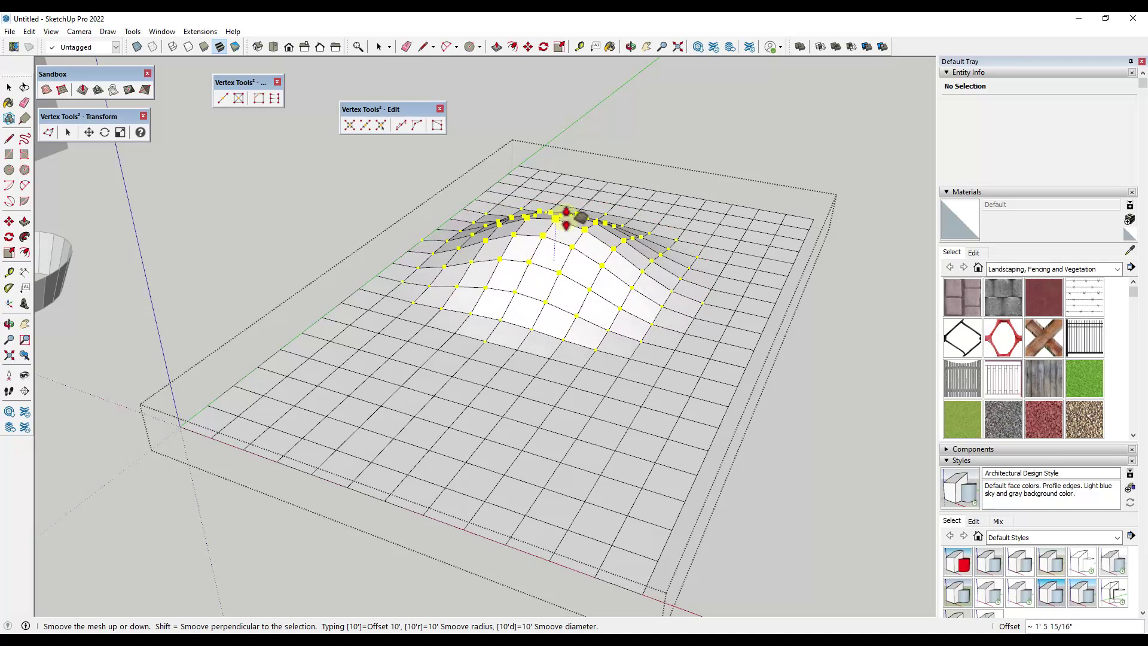
pyautogui.click(566, 218)
pyautogui.moveTo(565, 218); pyautogui.dragTo(472, 249, button='middle')
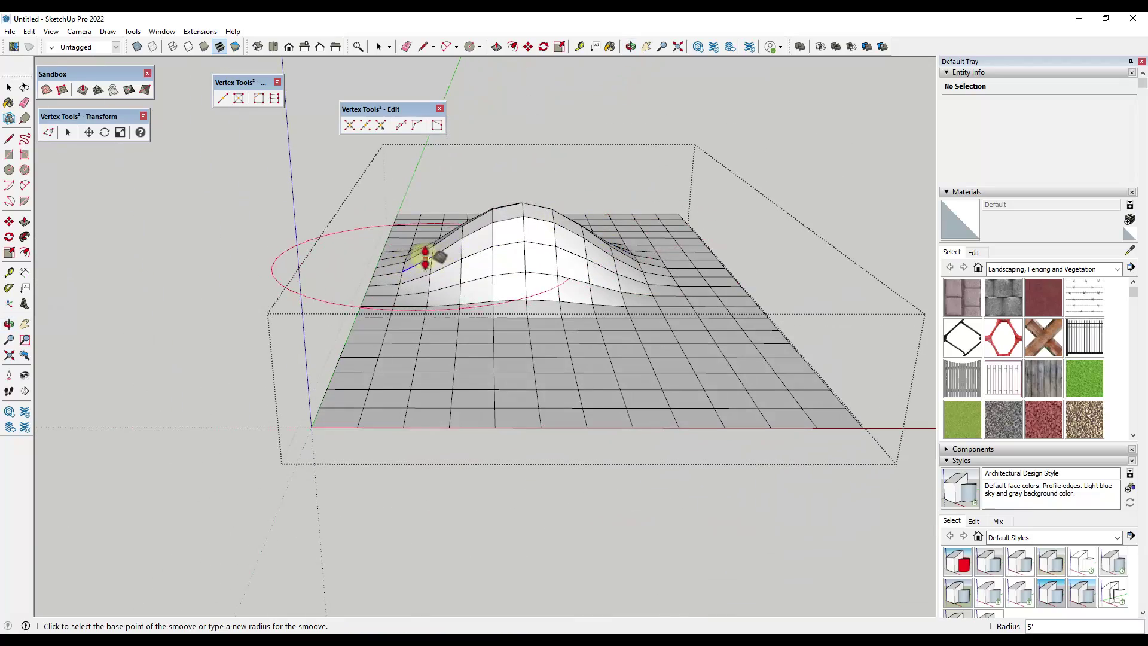
pyautogui.moveTo(622, 266); pyautogui.dragTo(505, 345, button='middle')
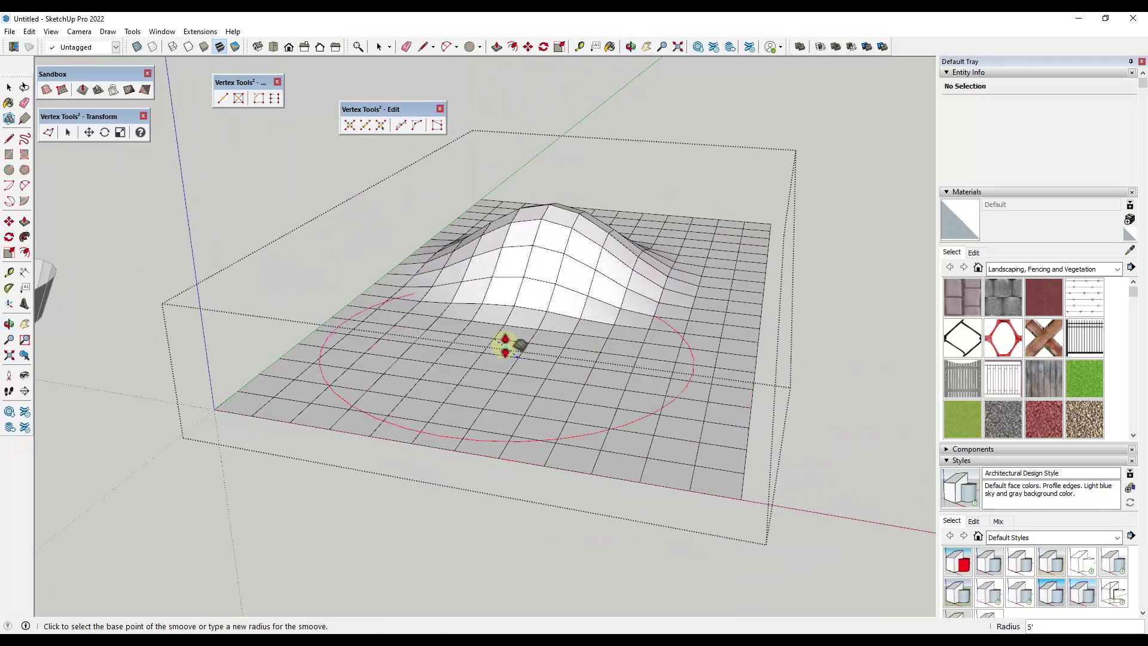
pyautogui.scroll(-5, 505, 345)
pyautogui.press('space')
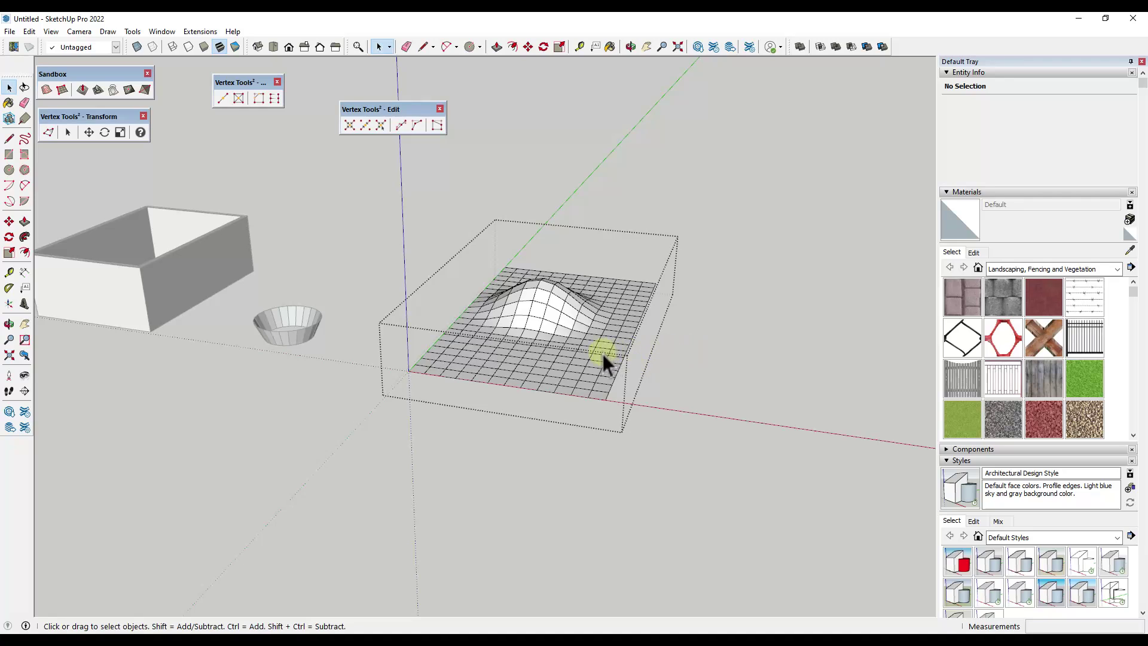
pyautogui.moveTo(602, 354); pyautogui.dragTo(578, 345, button='middle')
# Rotate the terrain group 90° upright and begin a Smoove on its right side
pyautogui.click(582, 345)
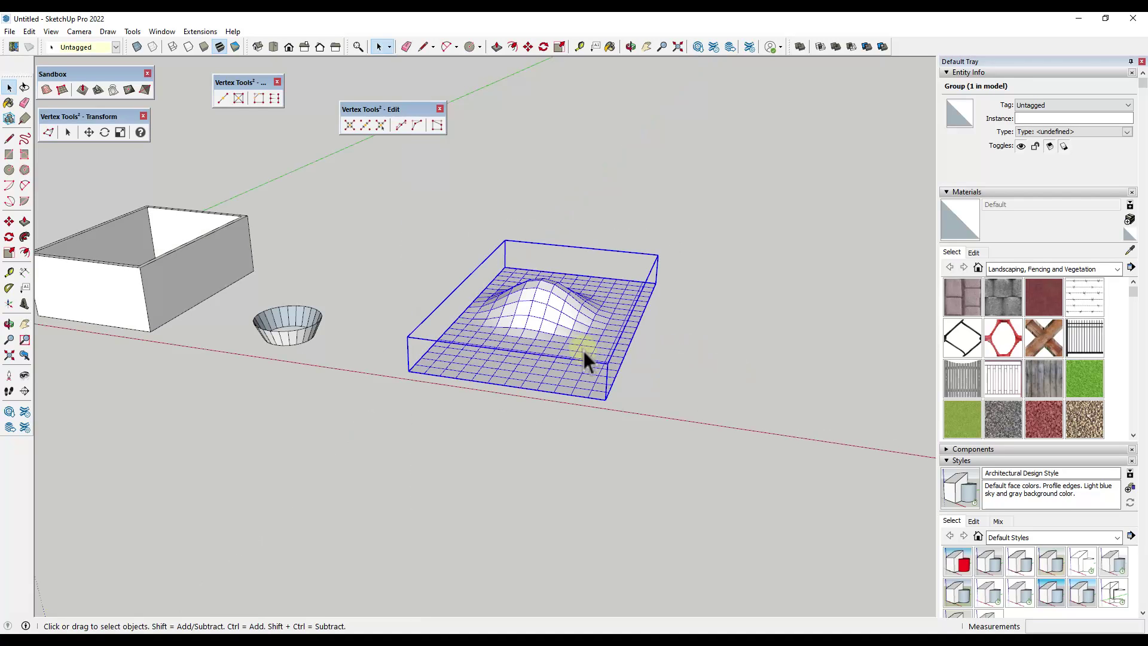
pyautogui.press('m')
pyautogui.click(590, 379)
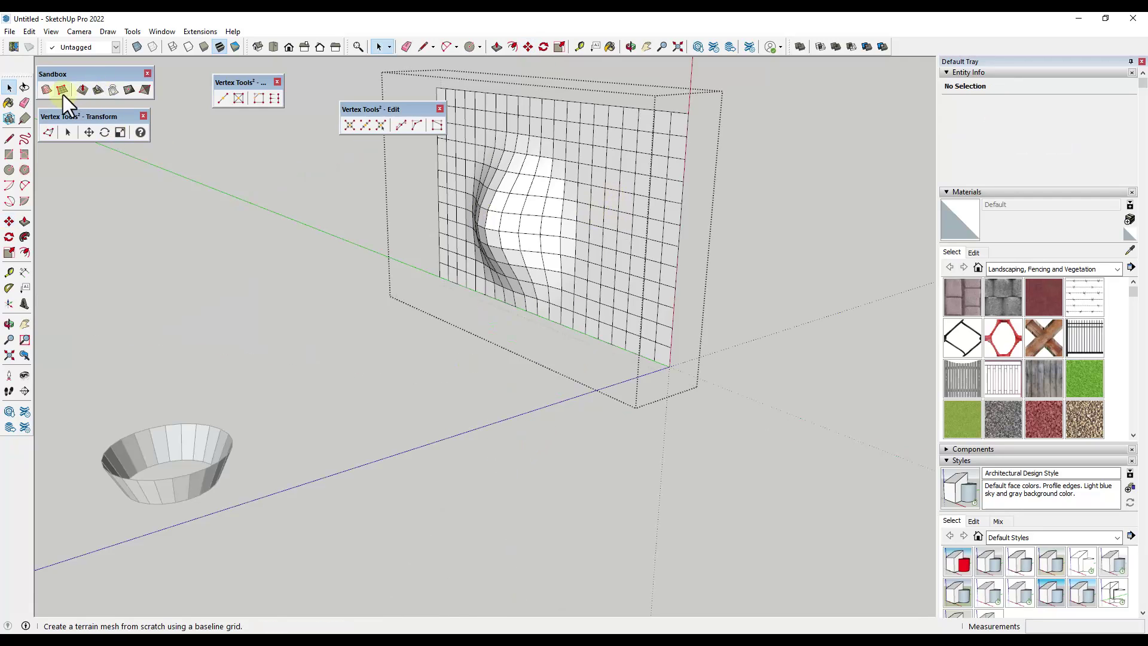
pyautogui.click(82, 89)
pyautogui.click(618, 214)
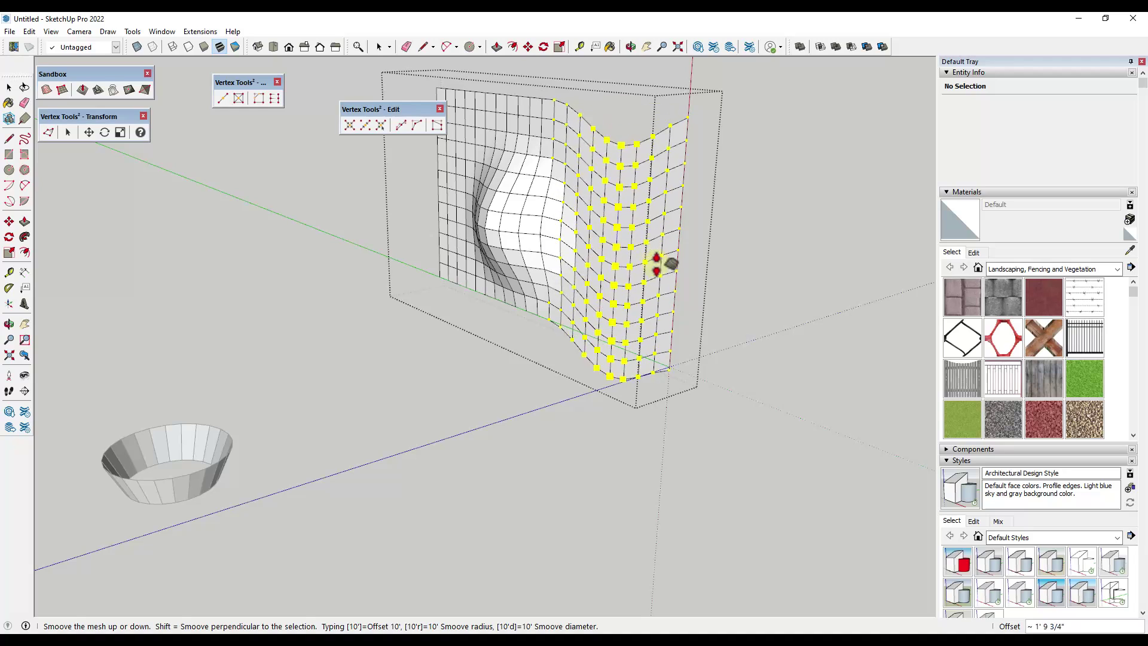
# Finish the Smoove, exit the group, then reopen the upright mesh group for editing
pyautogui.click(667, 215)
pyautogui.press('space')
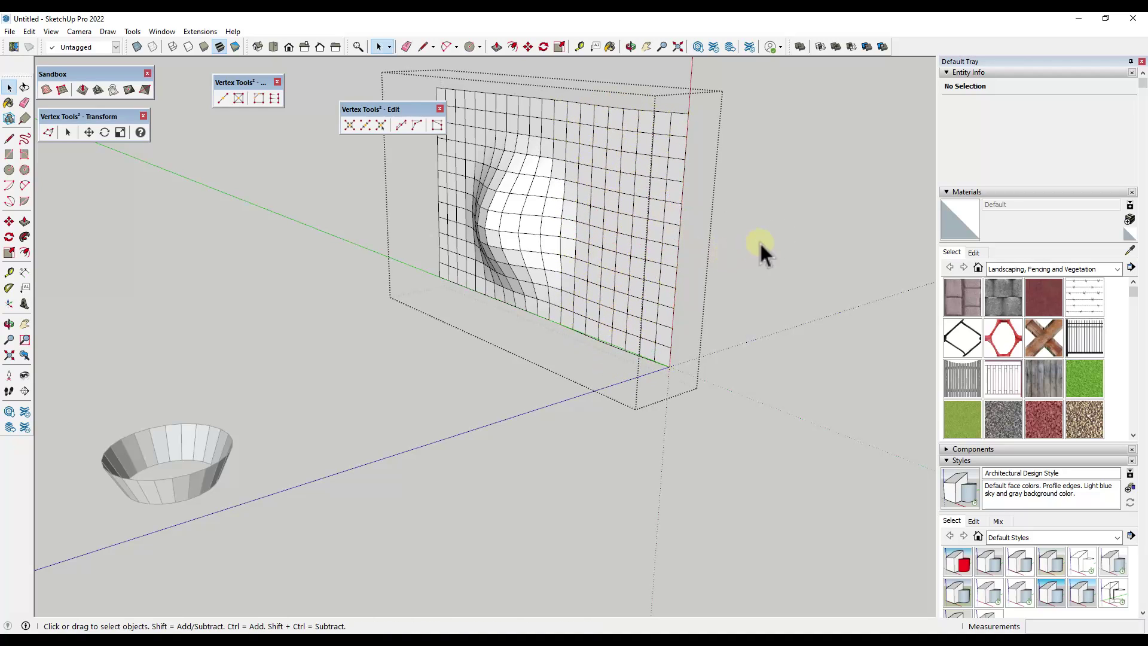
pyautogui.click(800, 192)
pyautogui.click(633, 221)
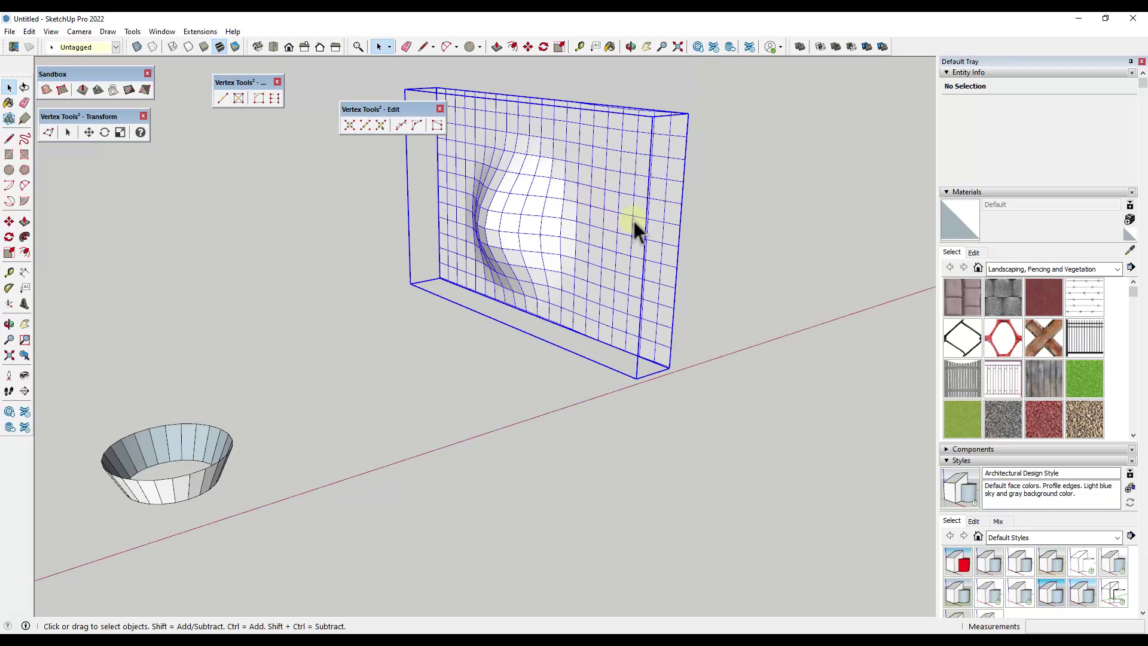
pyautogui.doubleClick(580, 206)
# Zoom in and arrange the Vertex Tools toolbars beside the Sandbox toolbar
pyautogui.scroll(2, 658, 185)
pyautogui.scroll(1, 801, 174)
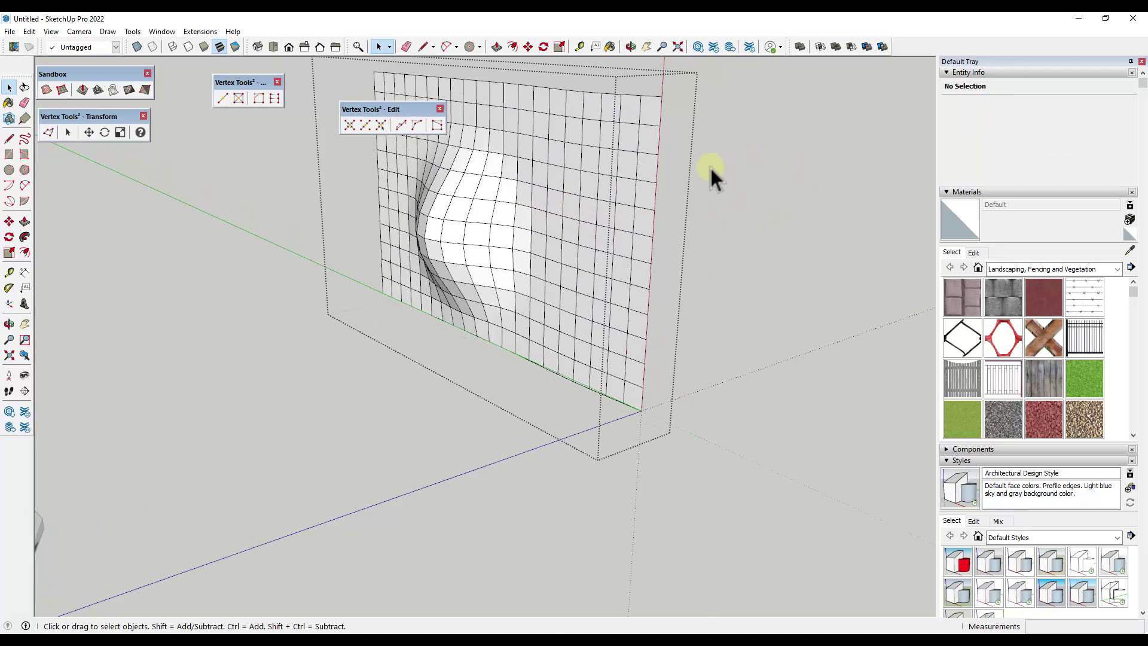
pyautogui.moveTo(375, 105); pyautogui.dragTo(200, 120)
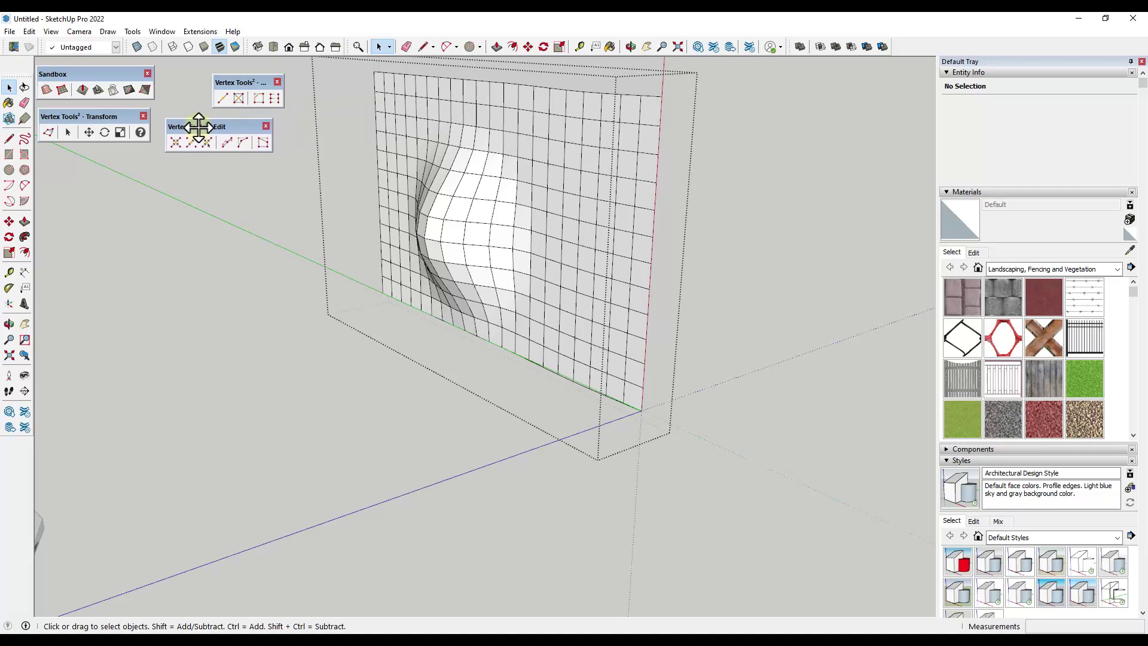
pyautogui.moveTo(237, 84); pyautogui.dragTo(183, 74)
pyautogui.moveTo(198, 120); pyautogui.dragTo(190, 106)
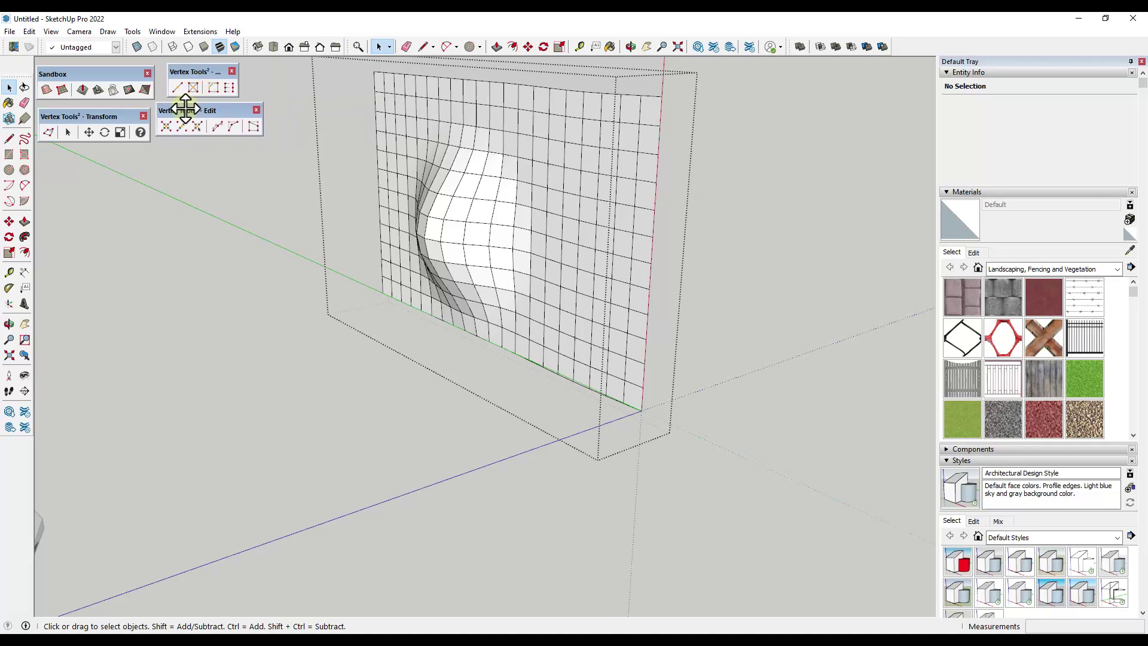
# Enable vertex editing, pull out a test block of mesh vertices, then undo it
pyautogui.click(50, 132)
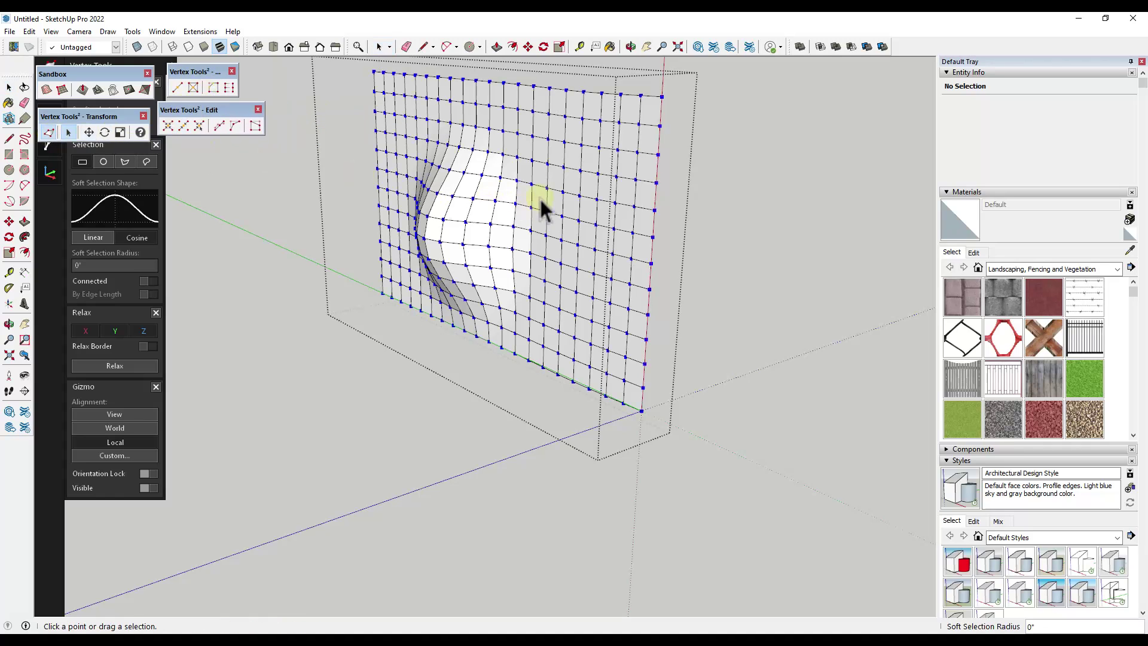
pyautogui.click(579, 173)
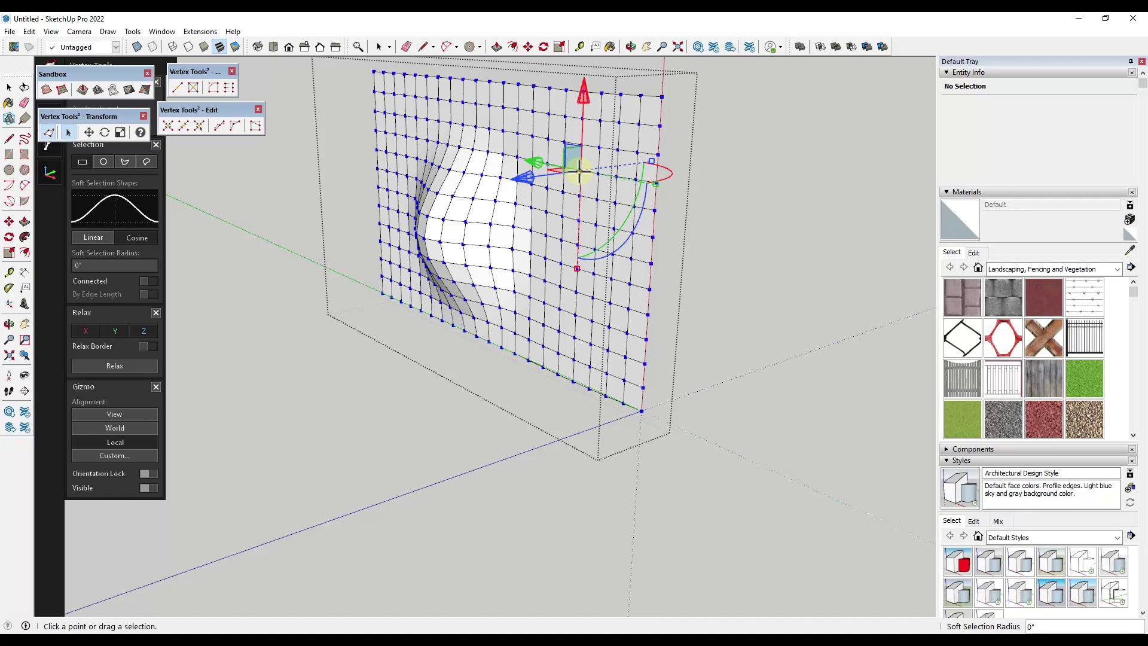
pyautogui.moveTo(541, 155); pyautogui.dragTo(621, 236)
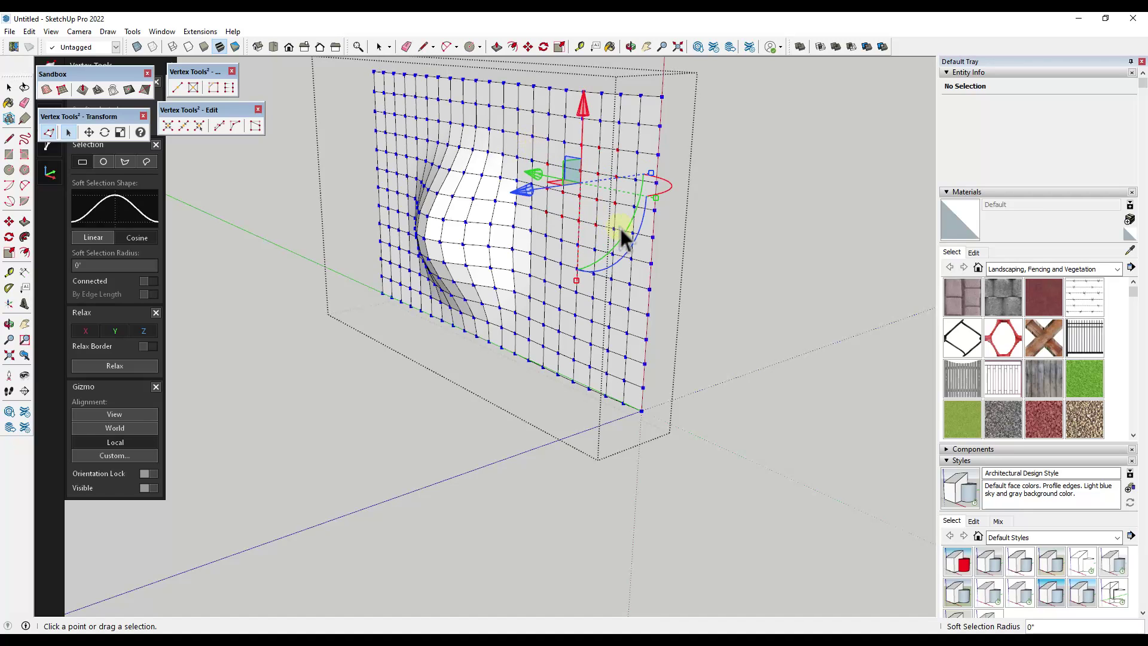
pyautogui.moveTo(527, 202); pyautogui.dragTo(635, 218)
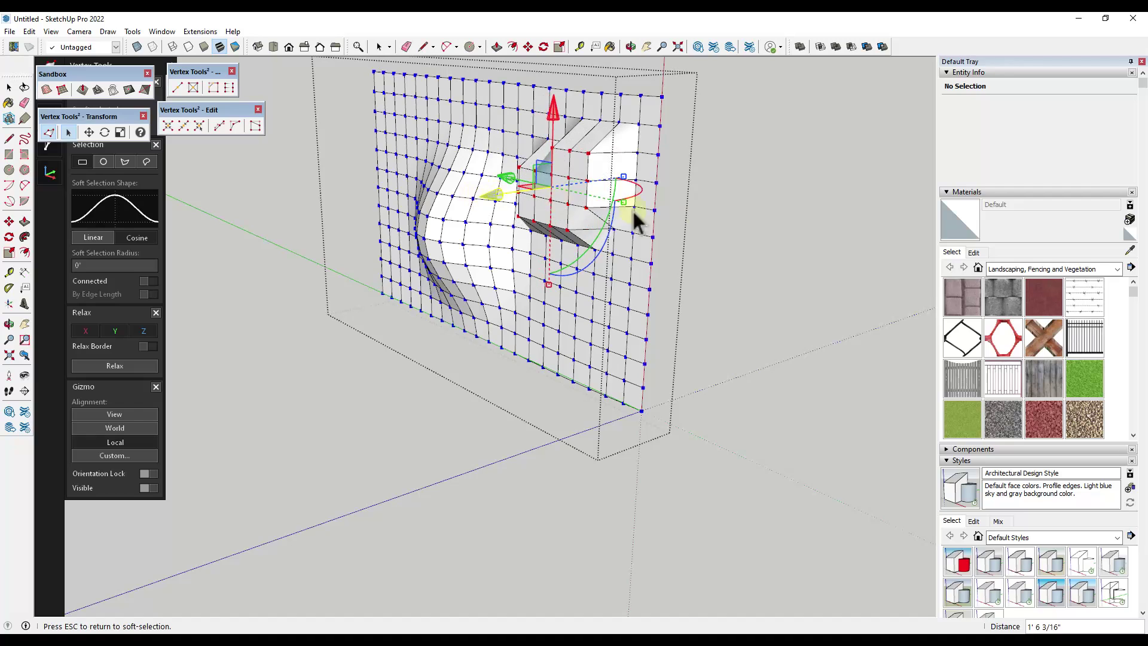
pyautogui.moveTo(636, 218); pyautogui.dragTo(686, 205, button='middle')
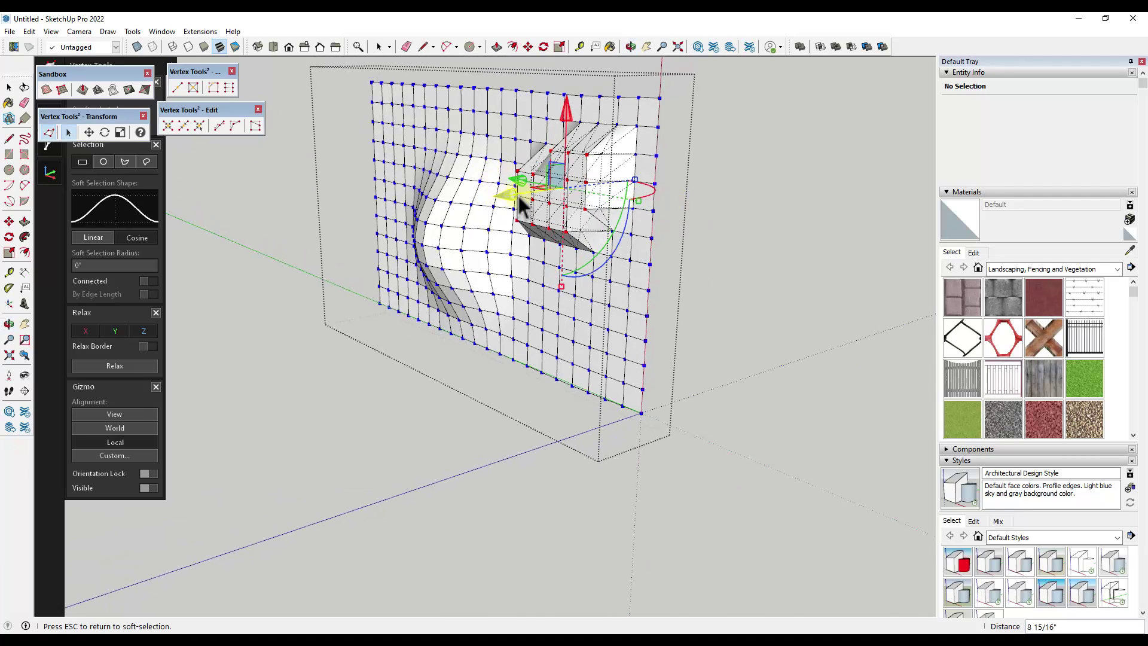
pyautogui.moveTo(533, 194); pyautogui.dragTo(516, 194)
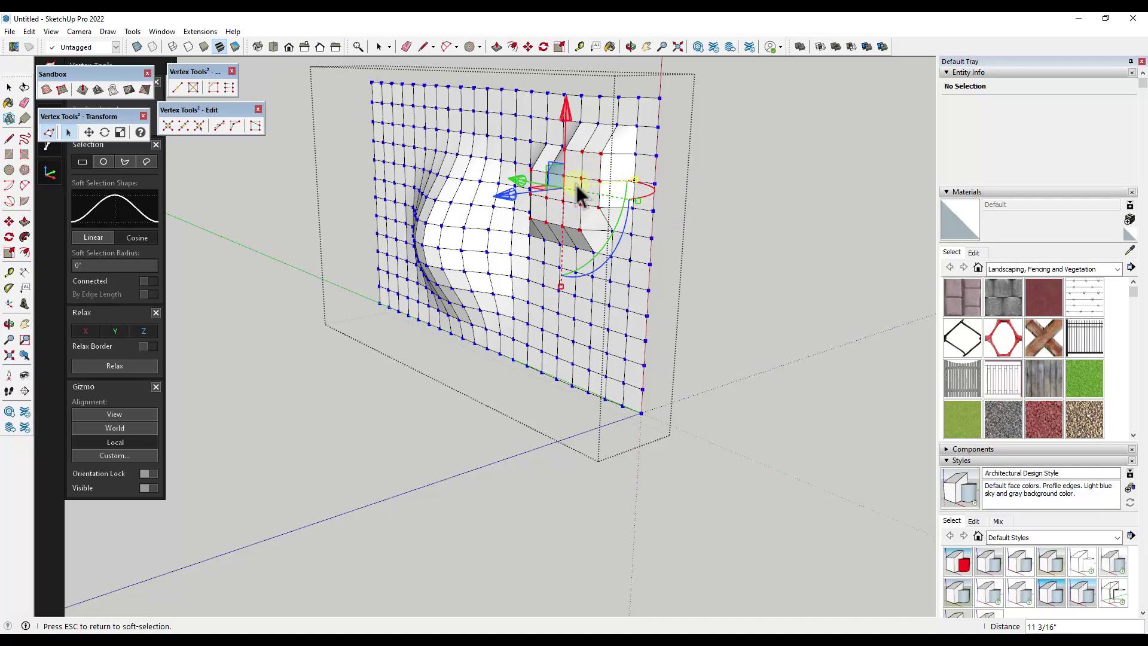
pyautogui.hotkey('ctrl', 'z')
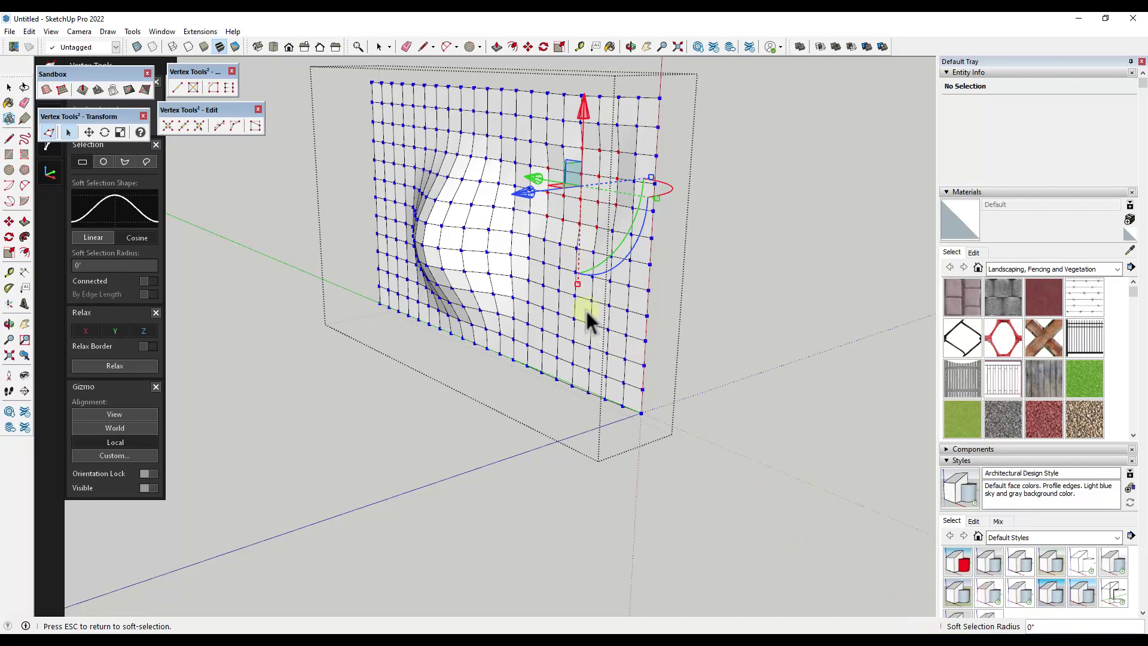
pyautogui.click(560, 241)
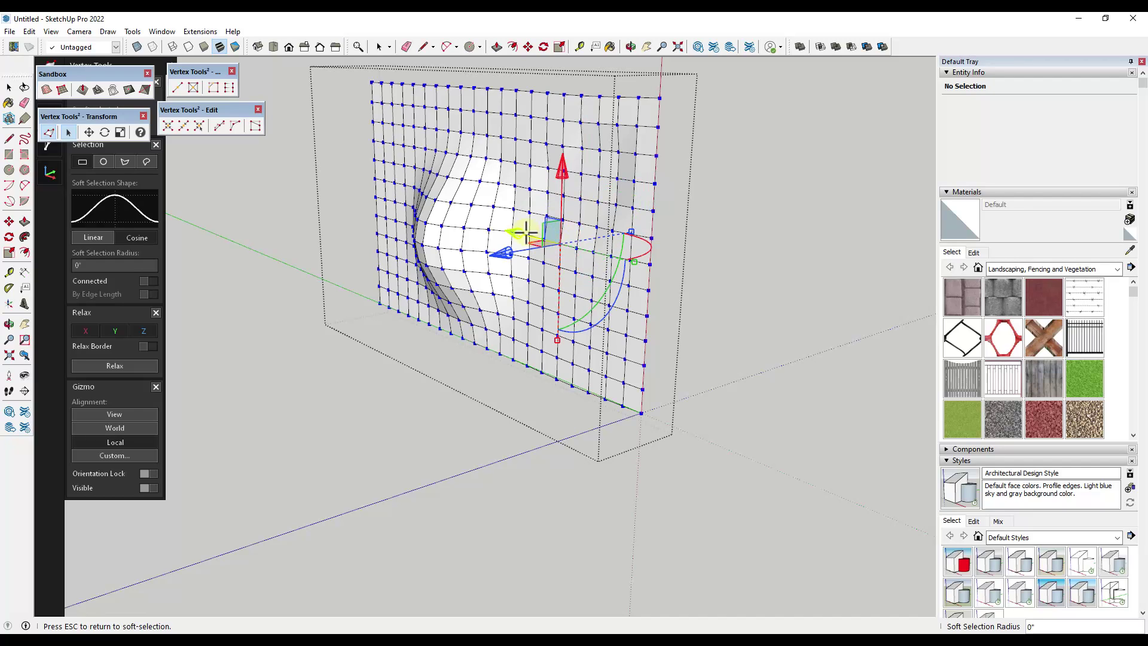
# Select a vertex on the mesh and cancel a trial sideways move
pyautogui.click(529, 210)
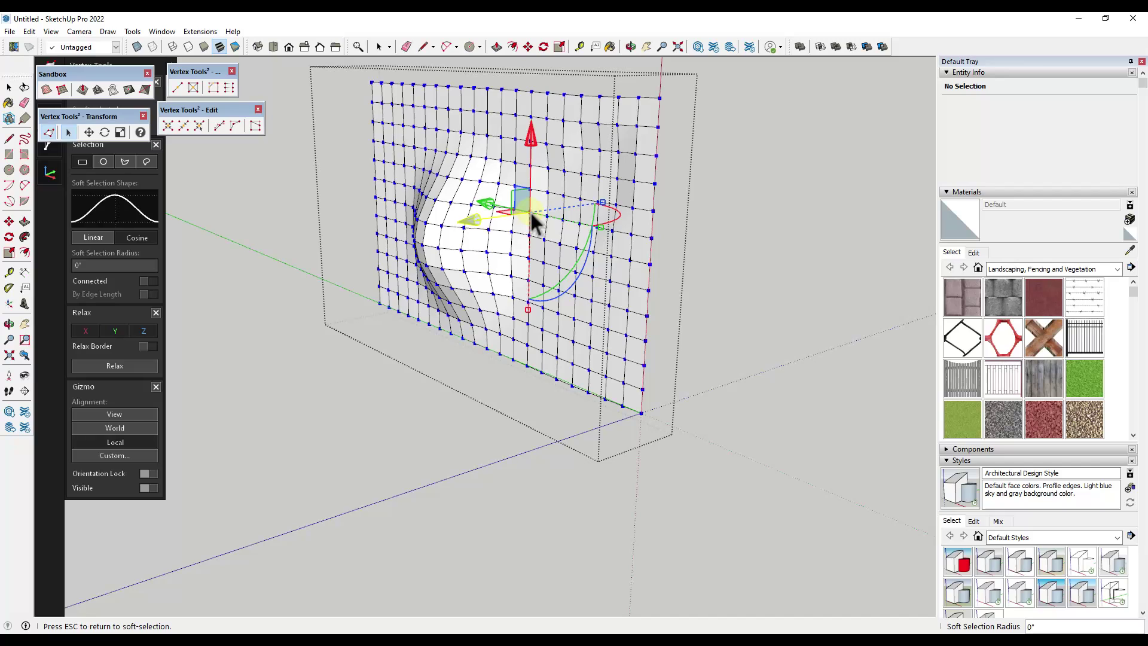
pyautogui.moveTo(476, 223); pyautogui.dragTo(436, 229)
pyautogui.press('Escape')
pyautogui.scroll(3, 591, 167)
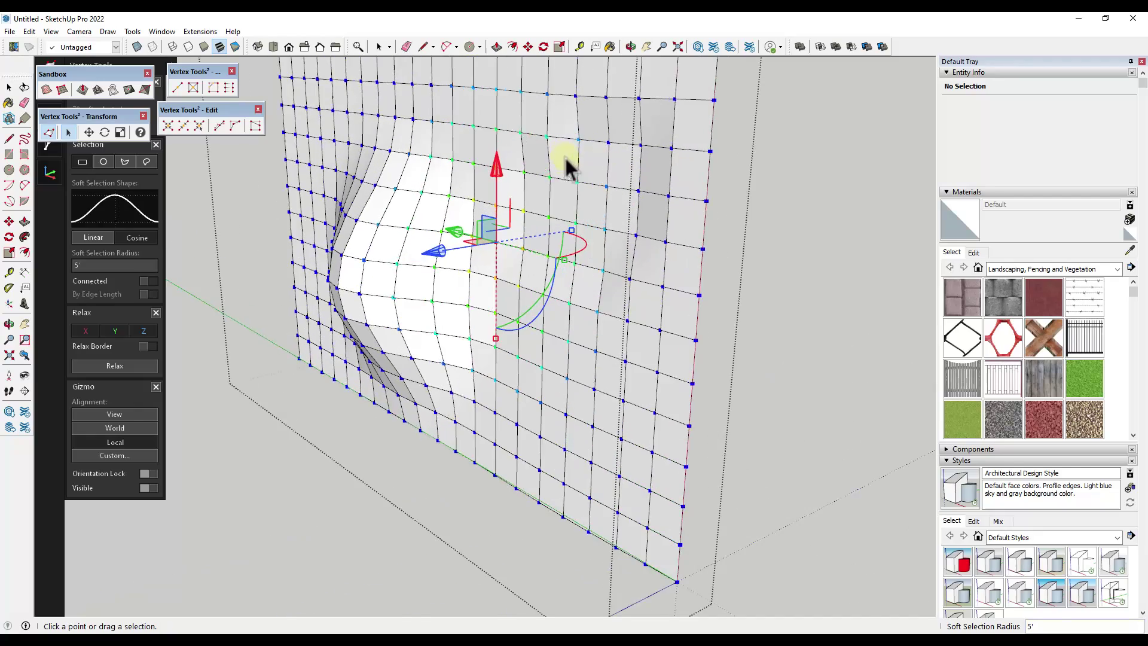
pyautogui.scroll(3, 526, 150)
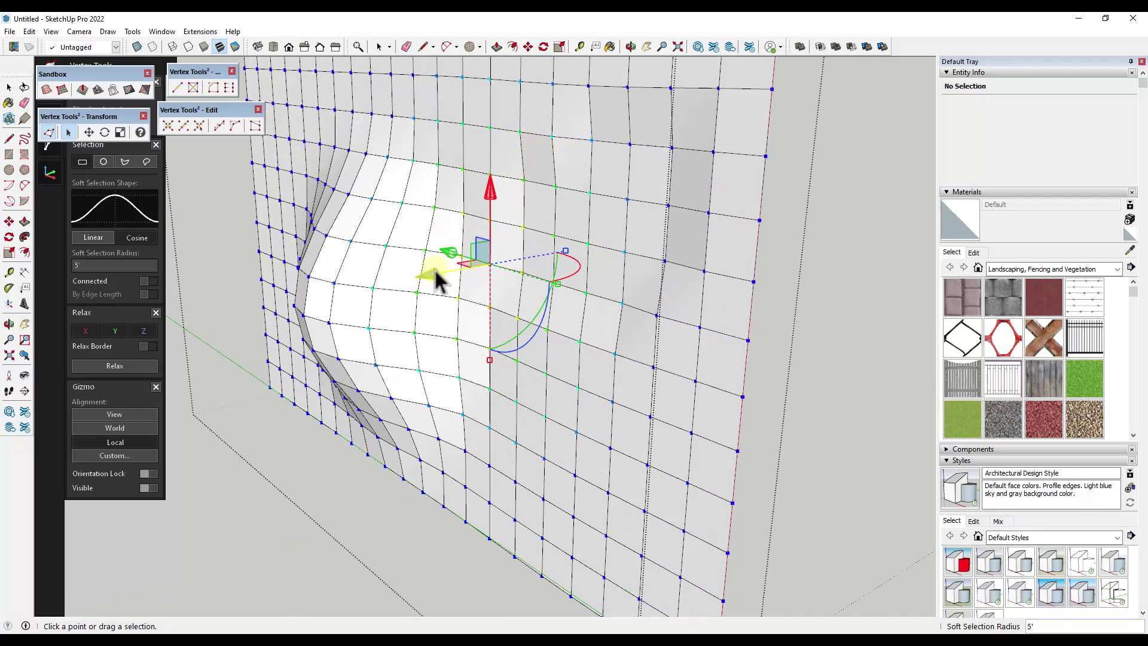
# Push the soft-selected area out into a 2' 5 1/8" bulge, then leave vertex editing
pyautogui.moveTo(434, 268)
pyautogui.mouseDown()
pyautogui.moveTo(353, 282)
pyautogui.moveTo(310, 301)
pyautogui.moveTo(296, 326)
pyautogui.moveTo(382, 289)
pyautogui.moveTo(429, 289)
pyautogui.mouseUp()
pyautogui.moveTo(440, 295); pyautogui.dragTo(359, 272, button='middle')
pyautogui.moveTo(264, 249); pyautogui.dragTo(383, 249)
pyautogui.moveTo(594, 274); pyautogui.dragTo(314, 253, button='middle')
pyautogui.moveTo(315, 252); pyautogui.dragTo(334, 278)
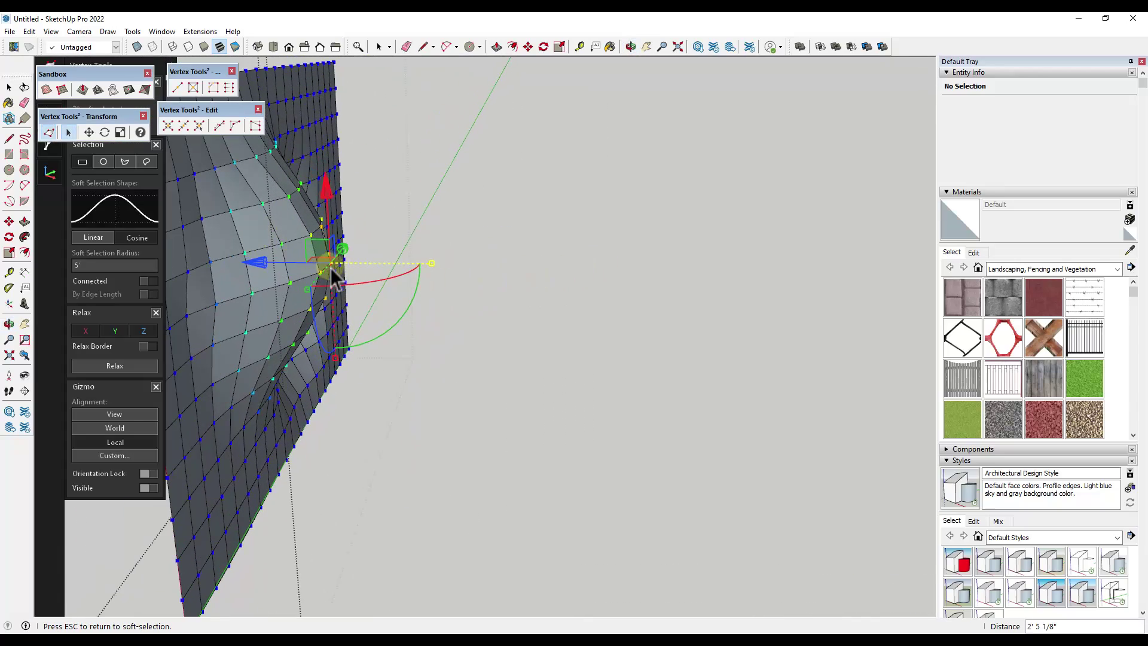
pyautogui.moveTo(335, 278); pyautogui.dragTo(268, 253, button='middle')
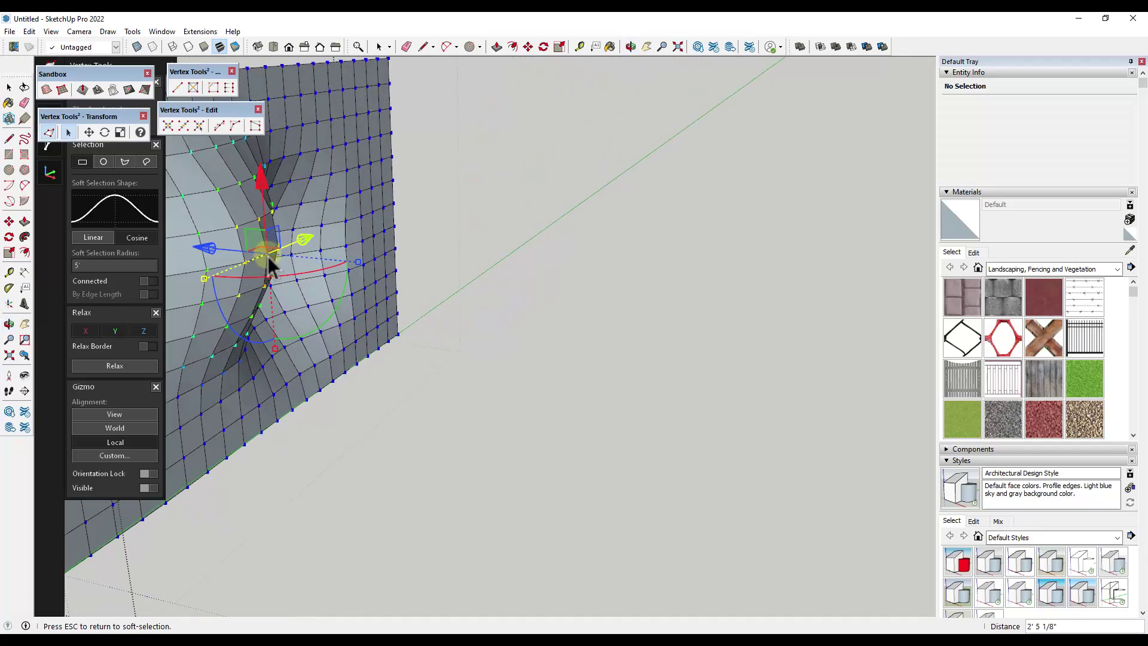
pyautogui.moveTo(556, 264); pyautogui.dragTo(618, 250, button='middle')
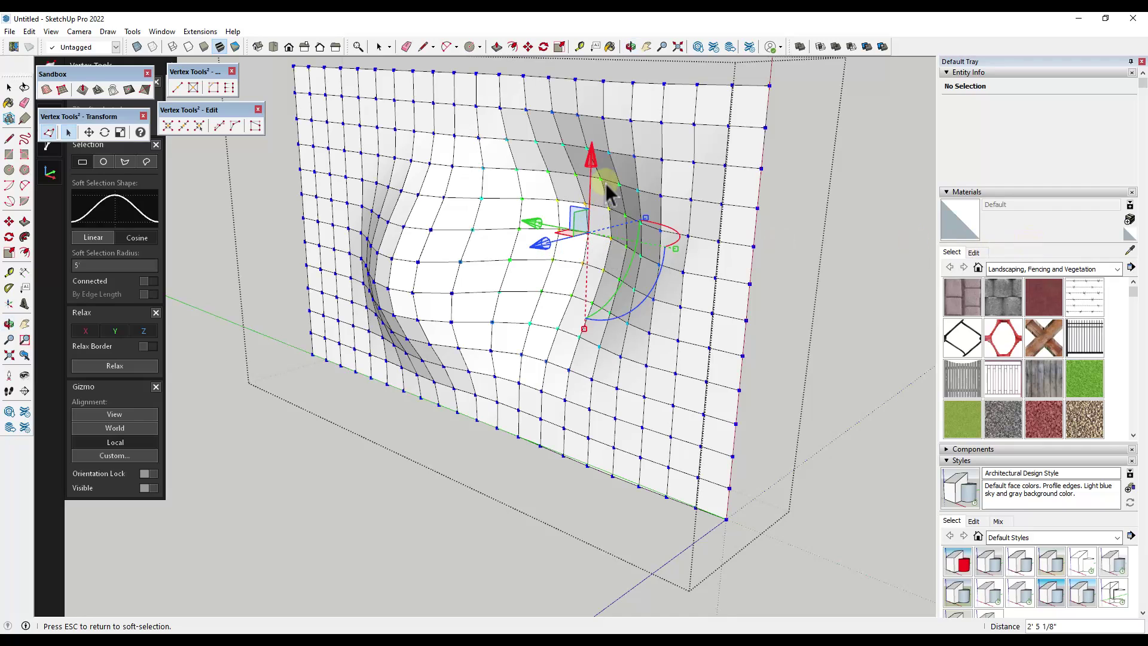
pyautogui.scroll(-5, 351, 361)
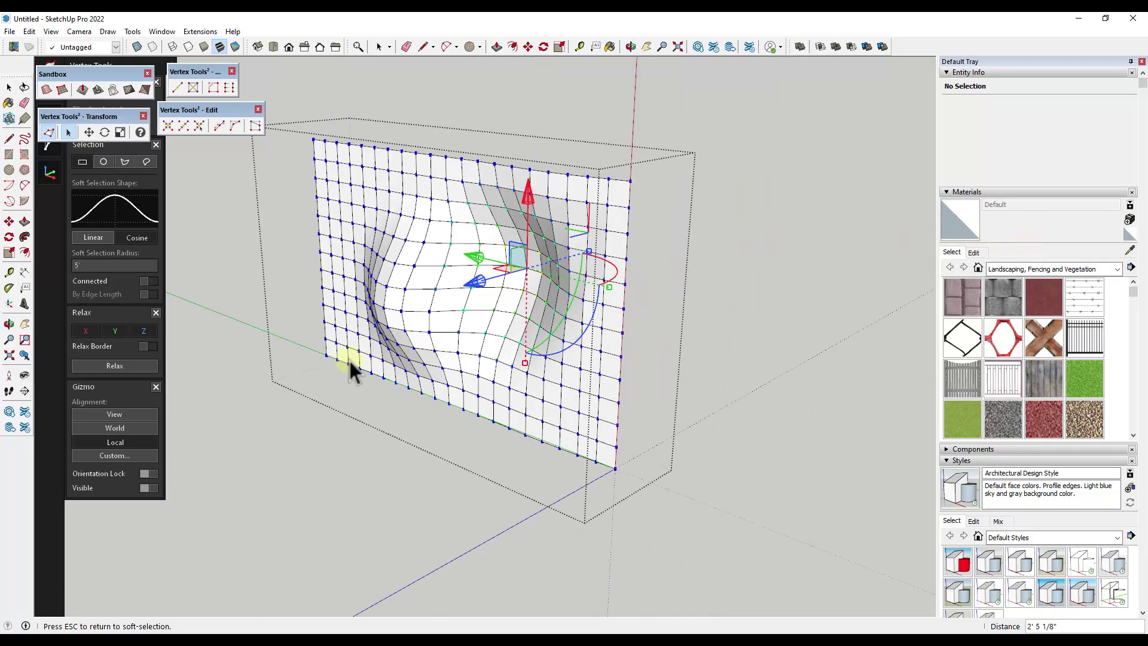
pyautogui.press('space')
# Close the mesh group's editing and orbit to clear space beside the warped wall
pyautogui.click(751, 317)
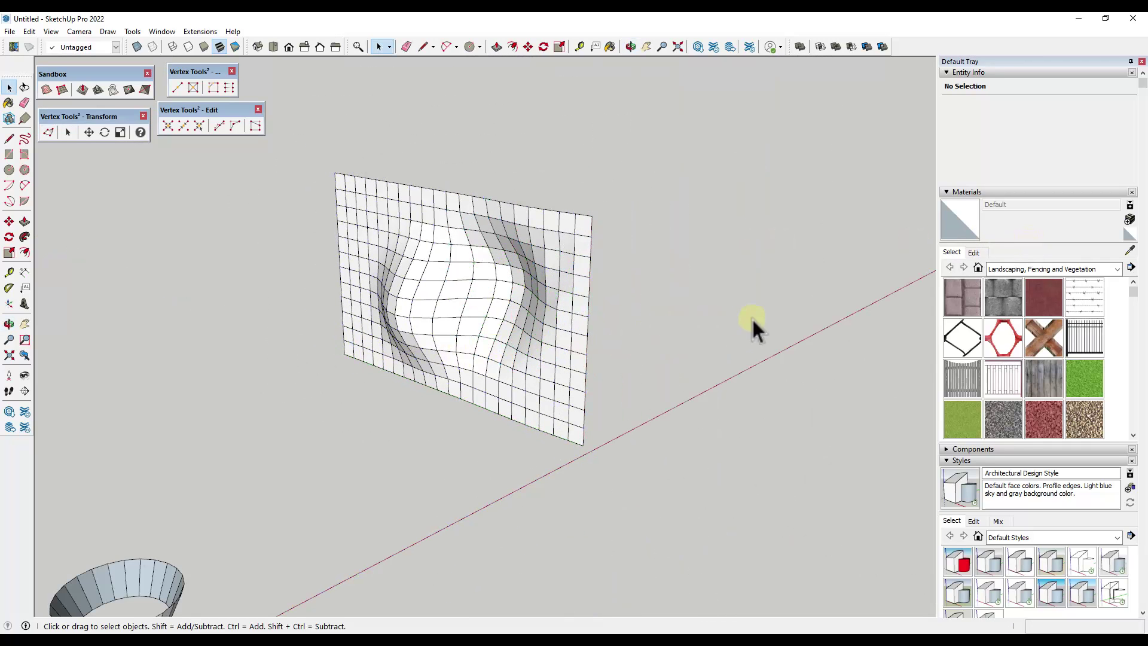
pyautogui.keyDown('shift'); pyautogui.moveTo(751, 317); pyautogui.dragTo(455, 280, button='middle'); pyautogui.keyUp('shift')
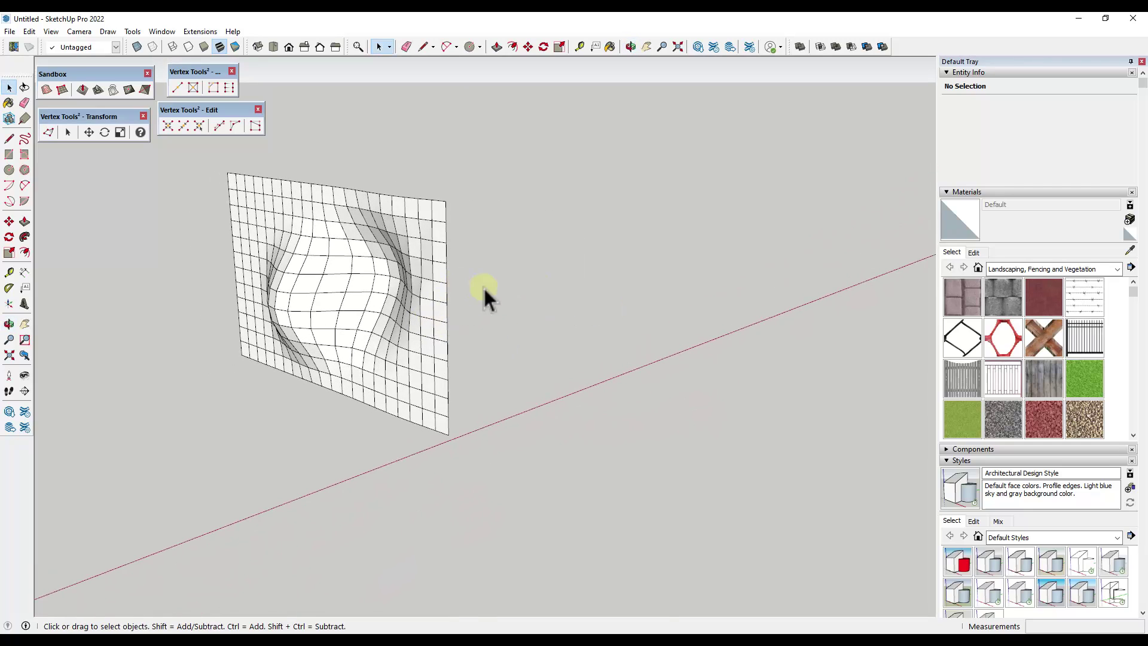
pyautogui.moveTo(484, 297); pyautogui.dragTo(430, 259, button='middle')
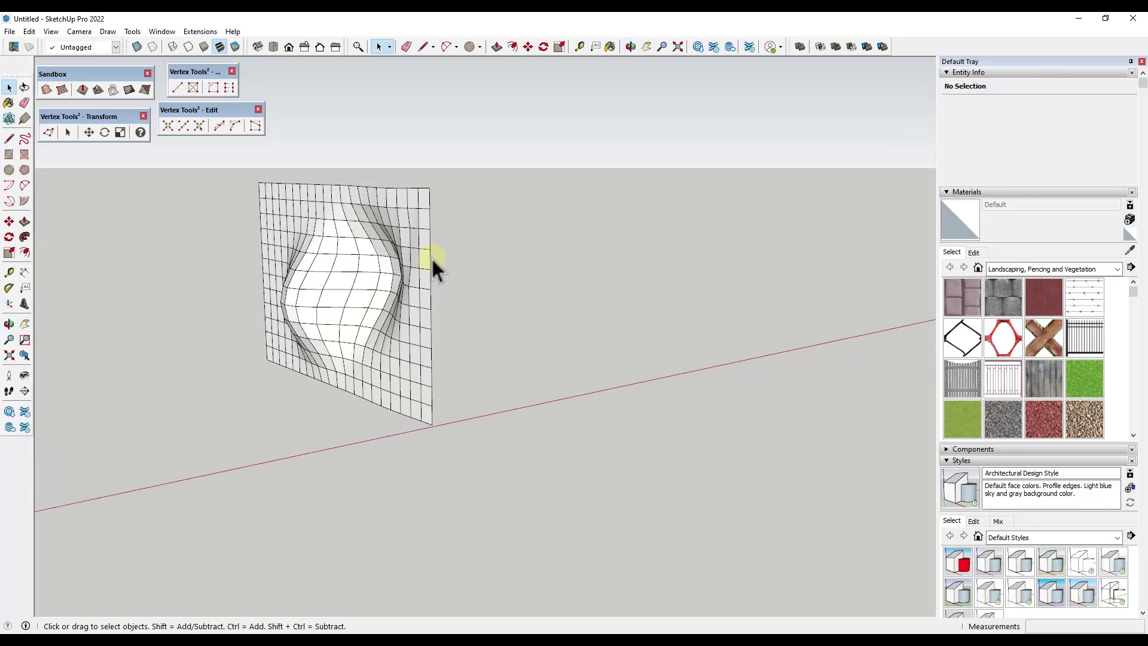
pyautogui.click(315, 263)
pyautogui.moveTo(314, 261); pyautogui.dragTo(533, 257, button='middle')
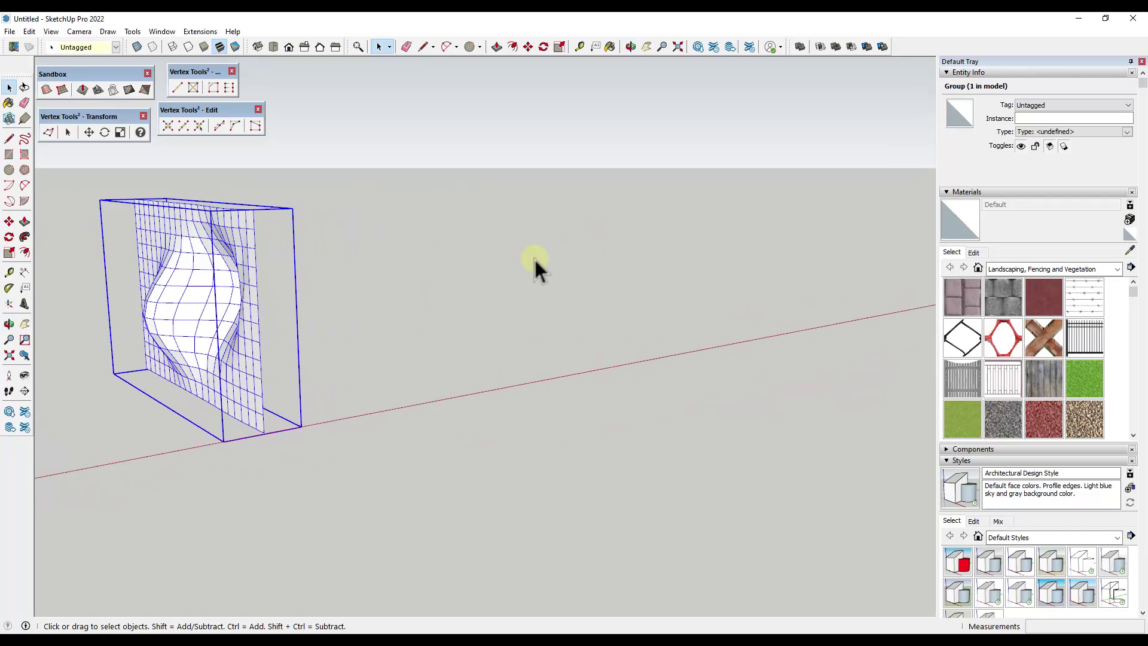
# Draw a new flat Sandbox From Scratch grid beside the wall using three corner points
pyautogui.click(62, 90)
pyautogui.click(476, 379)
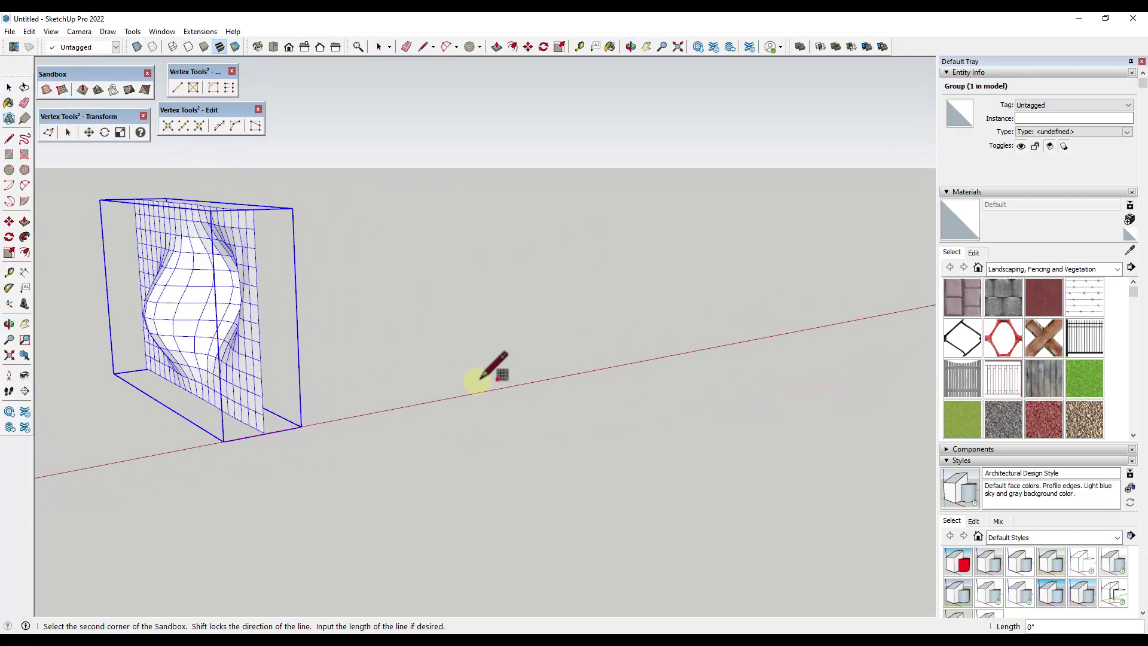
pyautogui.click(772, 328)
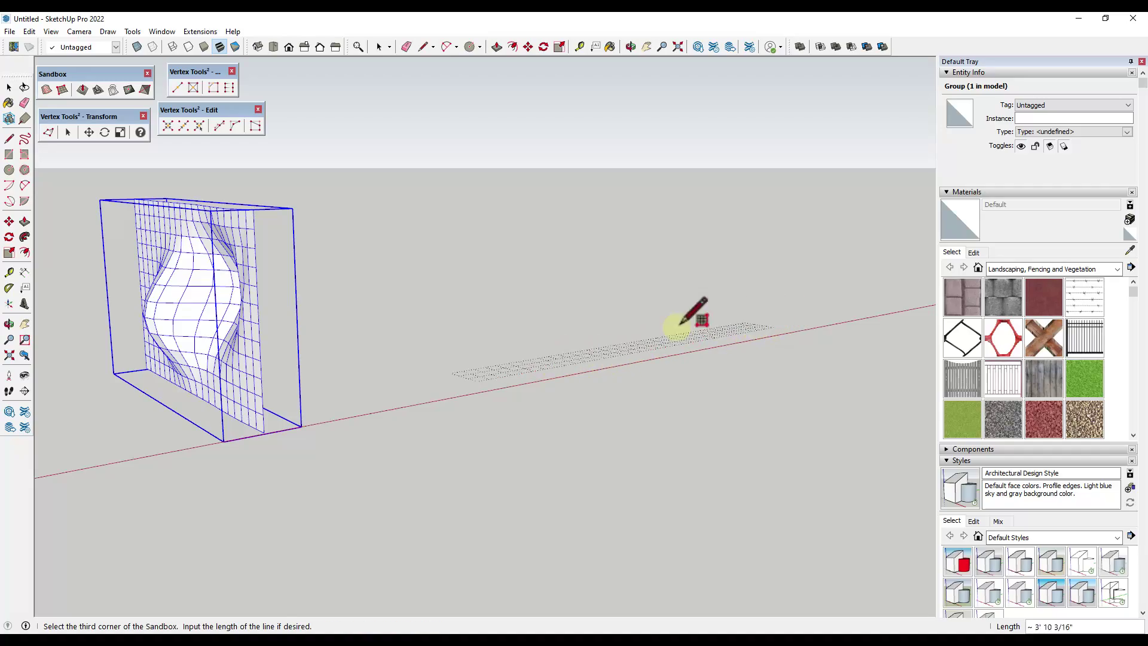
pyautogui.click(419, 276)
# Open the new terrain grid group and turn on vertex editing for it
pyautogui.moveTo(418, 276); pyautogui.dragTo(532, 385, button='middle')
pyautogui.doubleClick(645, 339)
pyautogui.moveTo(610, 314); pyautogui.dragTo(690, 339, button='middle')
pyautogui.moveTo(550, 270)
pyautogui.mouseDown(button='middle')
pyautogui.moveTo(538, 264)
pyautogui.moveTo(584, 263)
pyautogui.moveTo(562, 266)
pyautogui.mouseUp(button='middle')
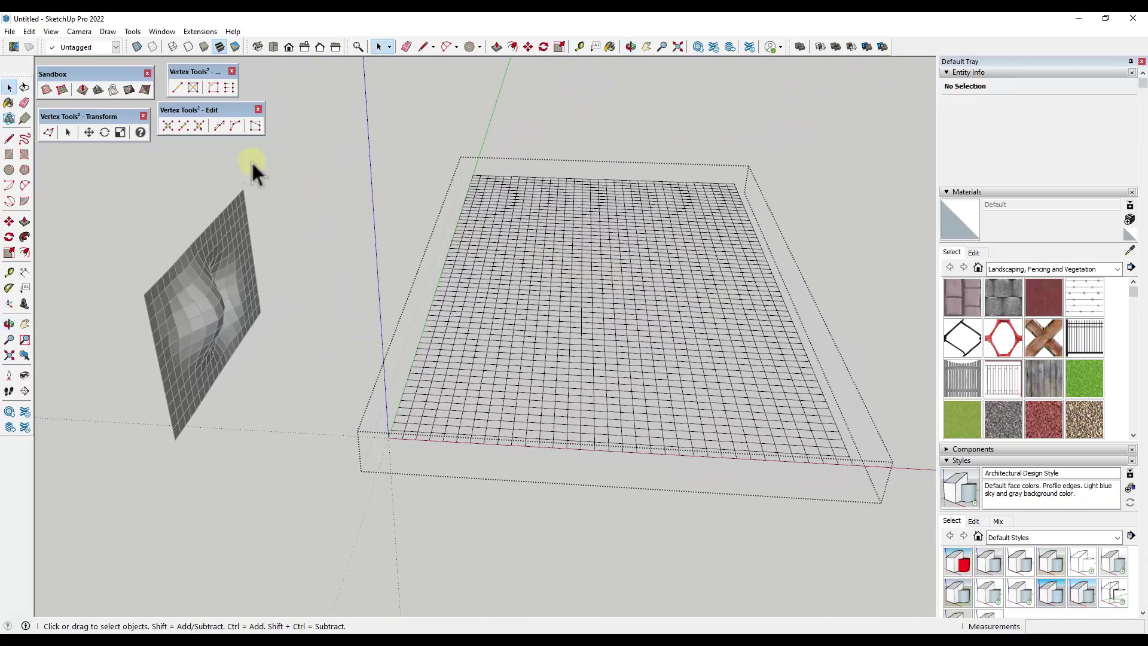
pyautogui.click(49, 133)
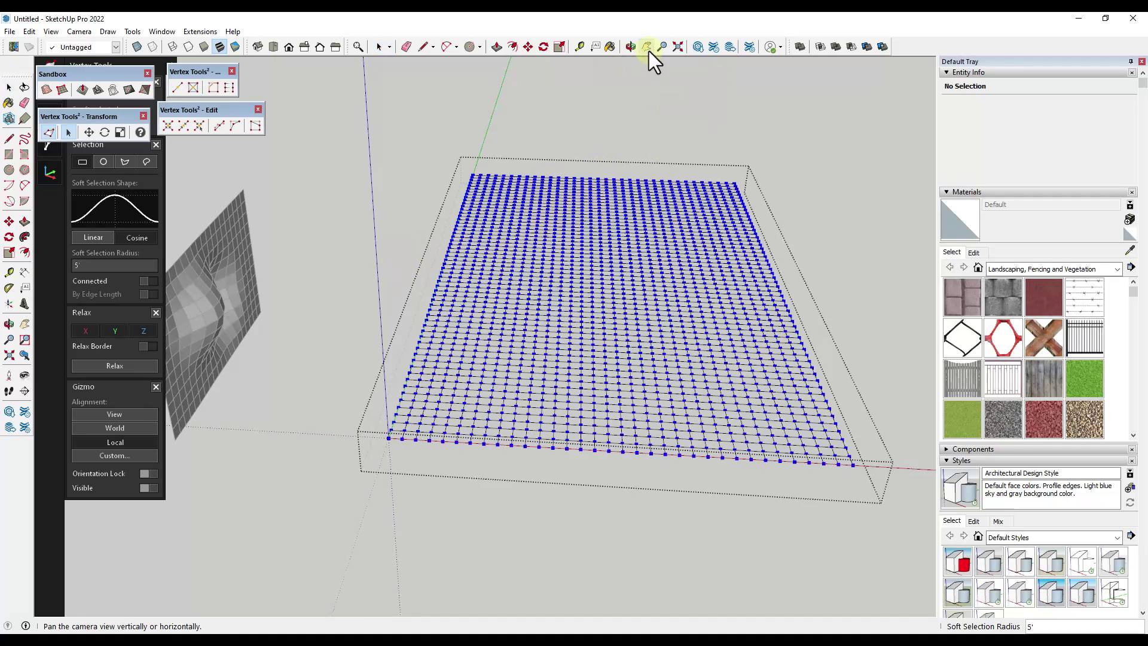
# Switch to Top view and select the column of vertices along the grid's left side
pyautogui.rightClick(915, 46)
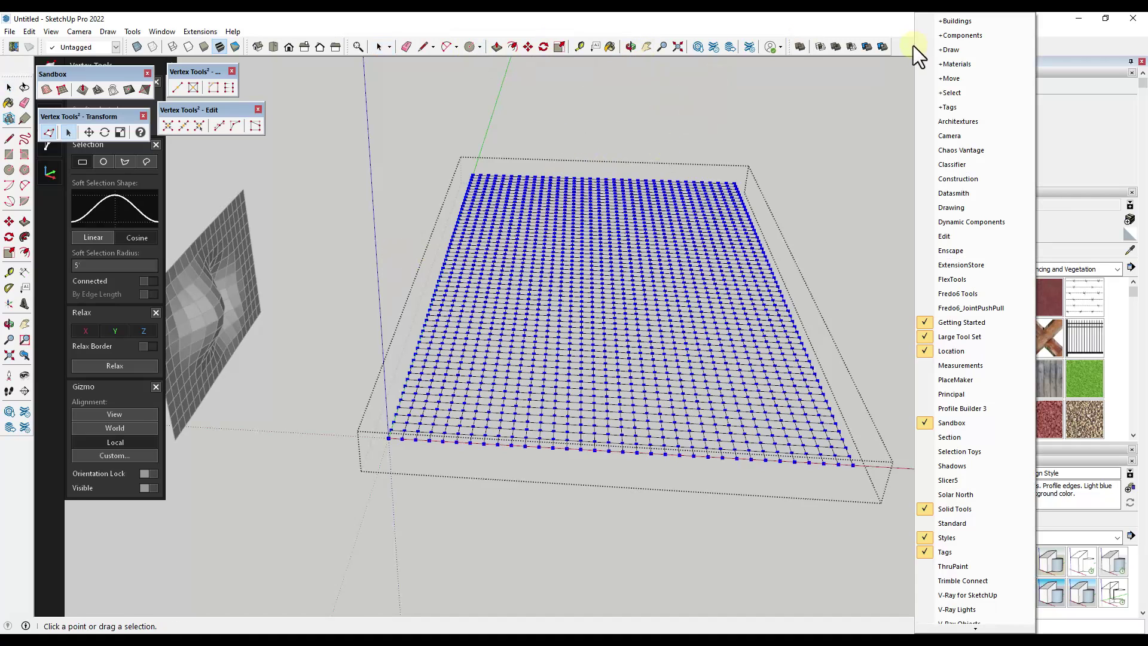
pyautogui.click(275, 45)
pyautogui.click(275, 45)
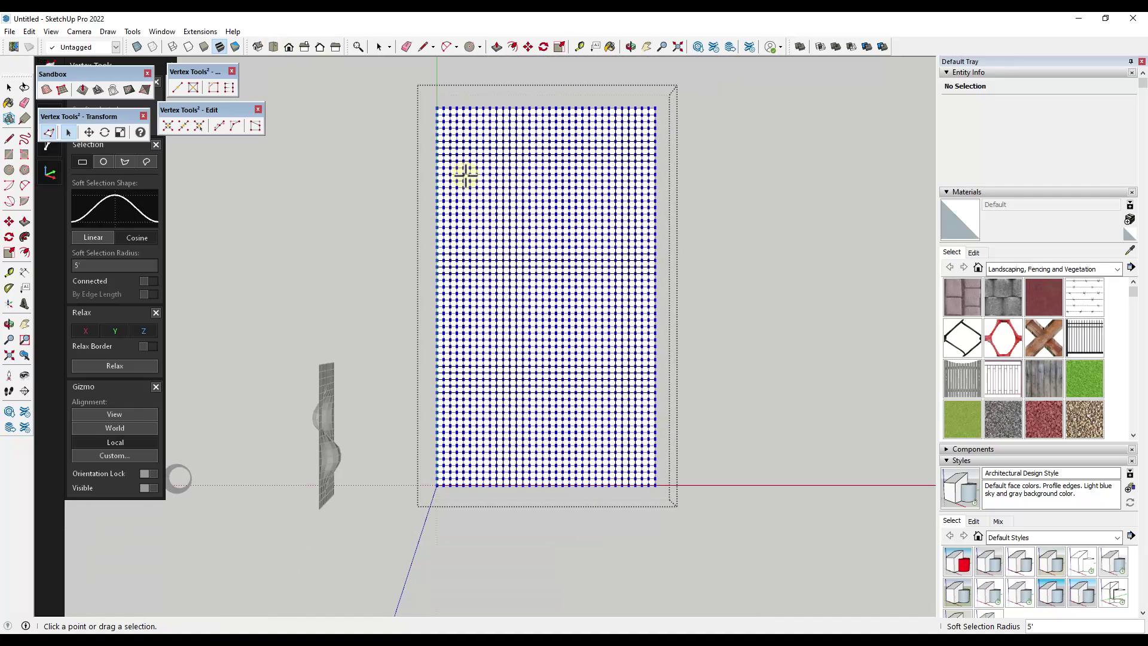
pyautogui.moveTo(465, 102); pyautogui.dragTo(478, 494)
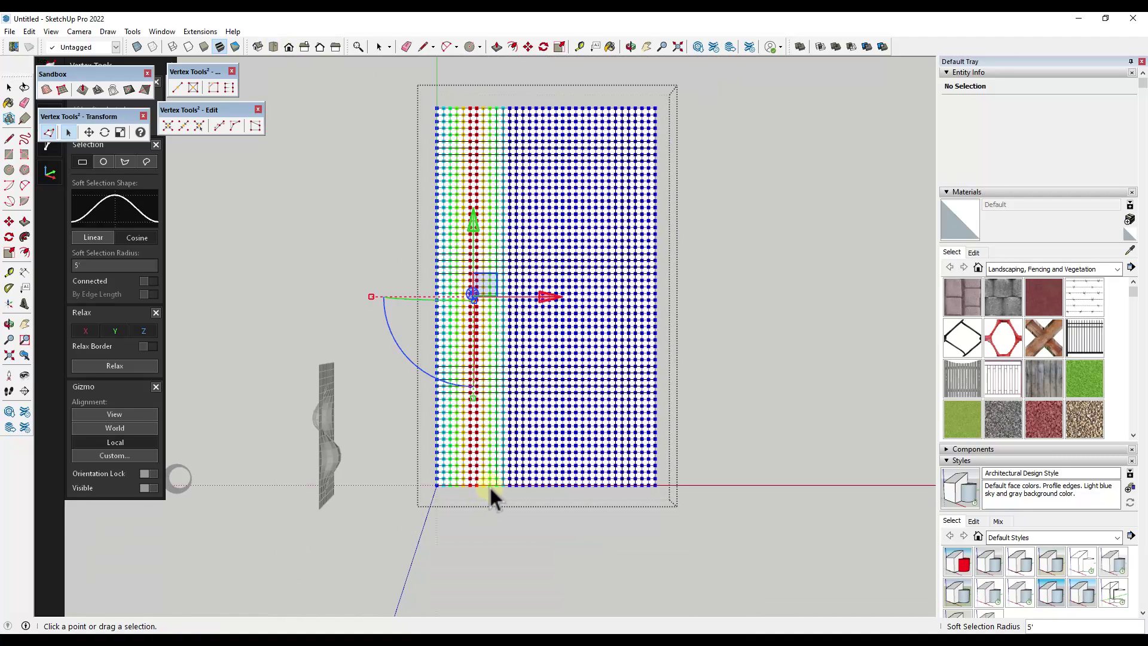
# Raise the selected column into a soft, rounded ridge with a 1' soft radius
pyautogui.moveTo(496, 554); pyautogui.dragTo(514, 329, button='middle')
pyautogui.scroll(5, 514, 328)
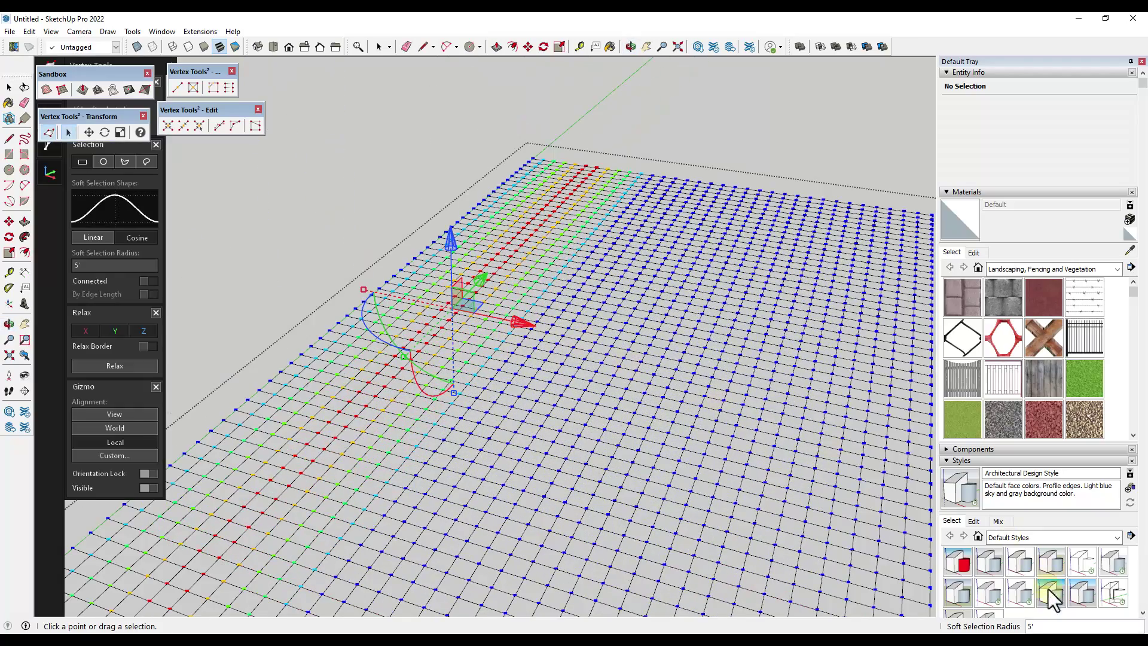
pyautogui.moveTo(450, 240); pyautogui.dragTo(449, 190)
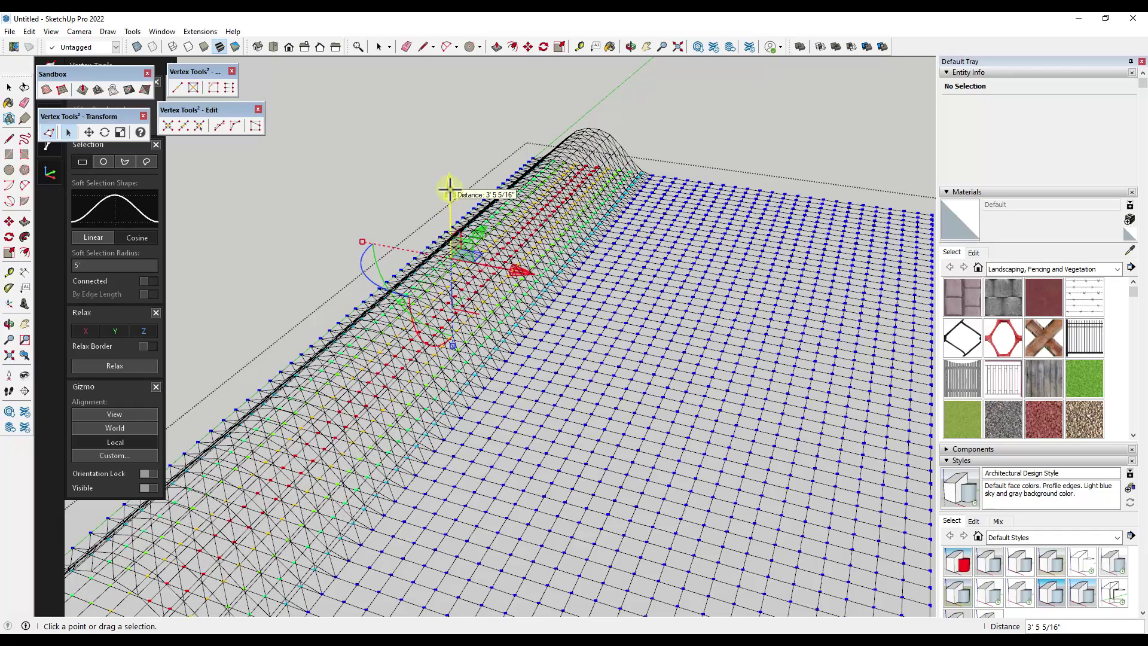
# Fit the whole model, return to Top view, and select a narrow vertex strip down the grid
pyautogui.moveTo(546, 230); pyautogui.dragTo(604, 236, button='middle')
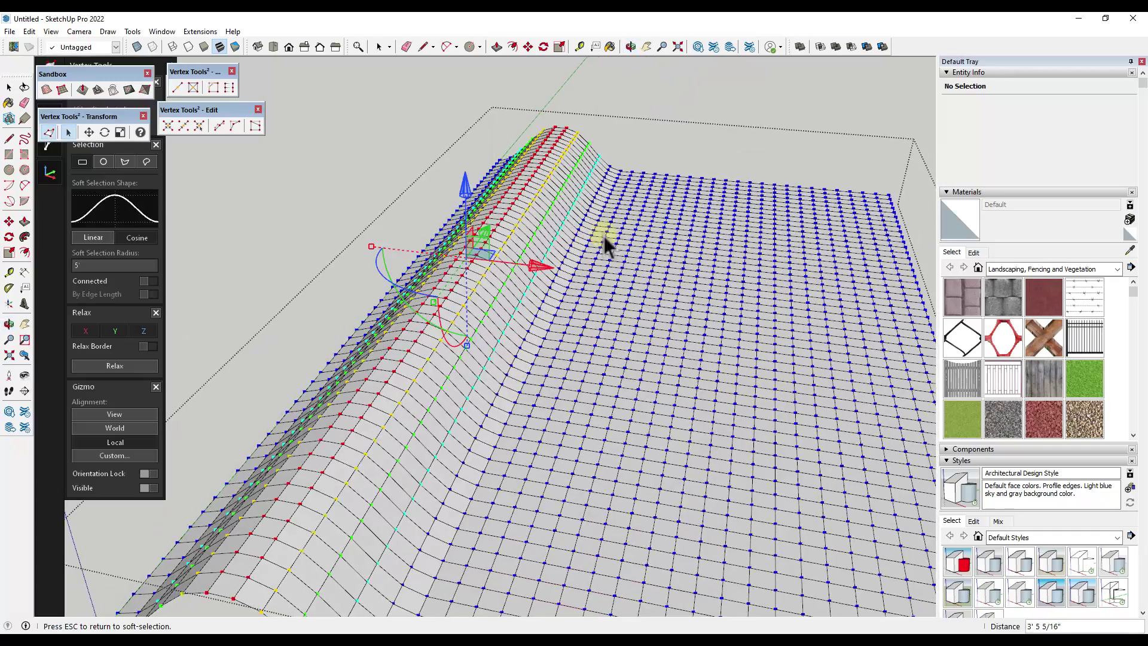
pyautogui.click(678, 46)
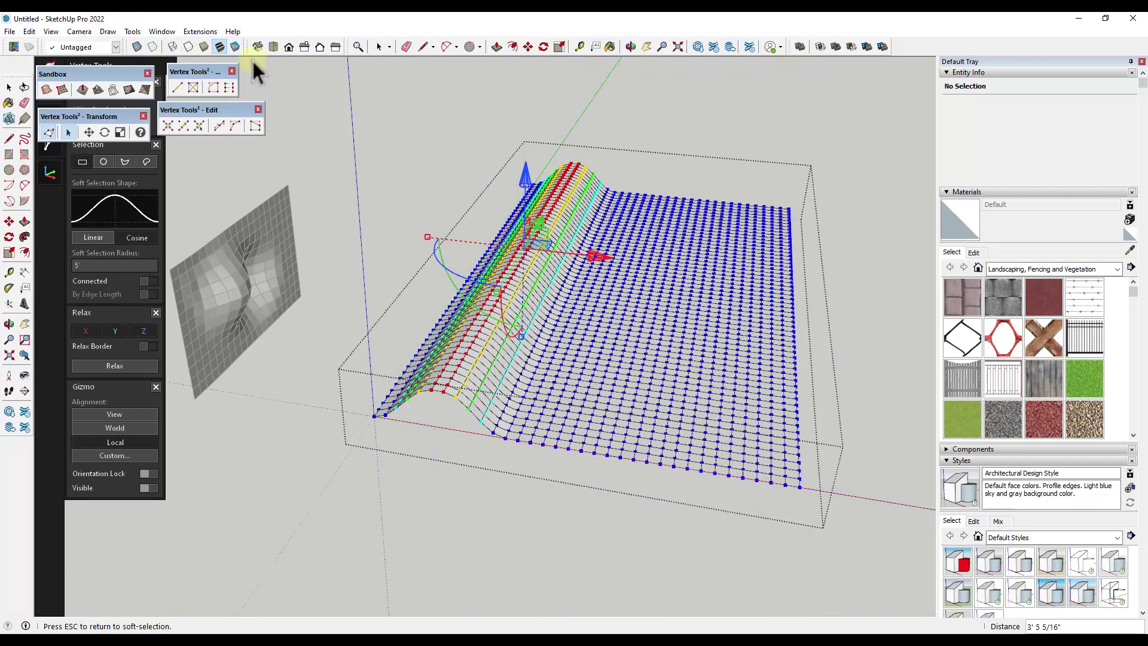
pyautogui.click(272, 47)
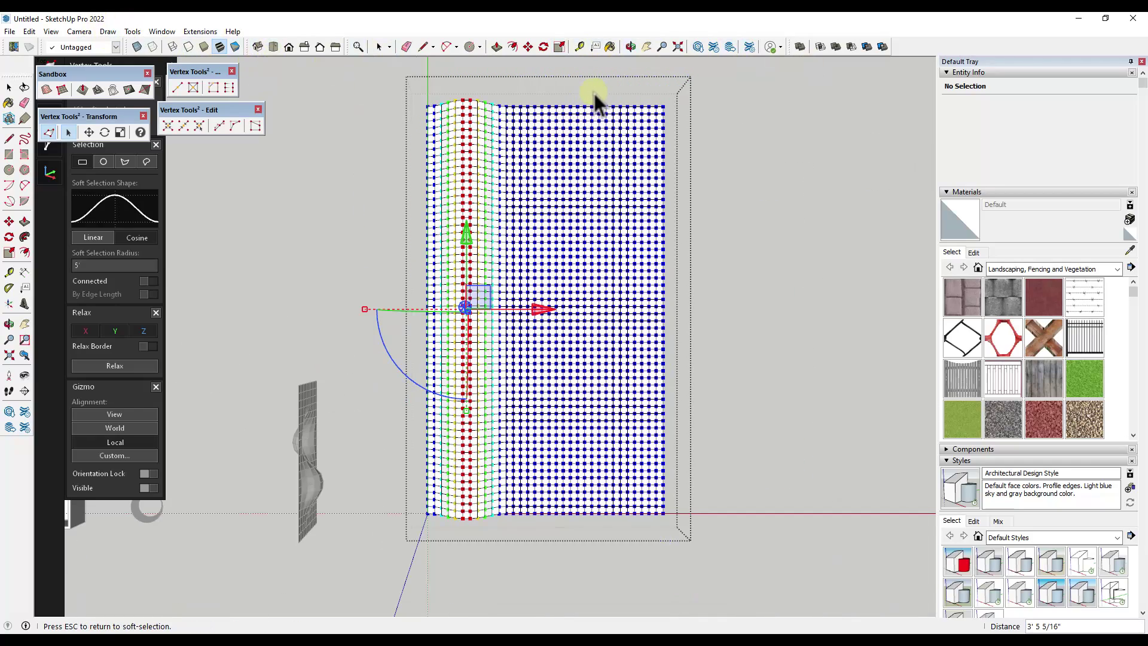
pyautogui.moveTo(597, 93); pyautogui.dragTo(616, 523)
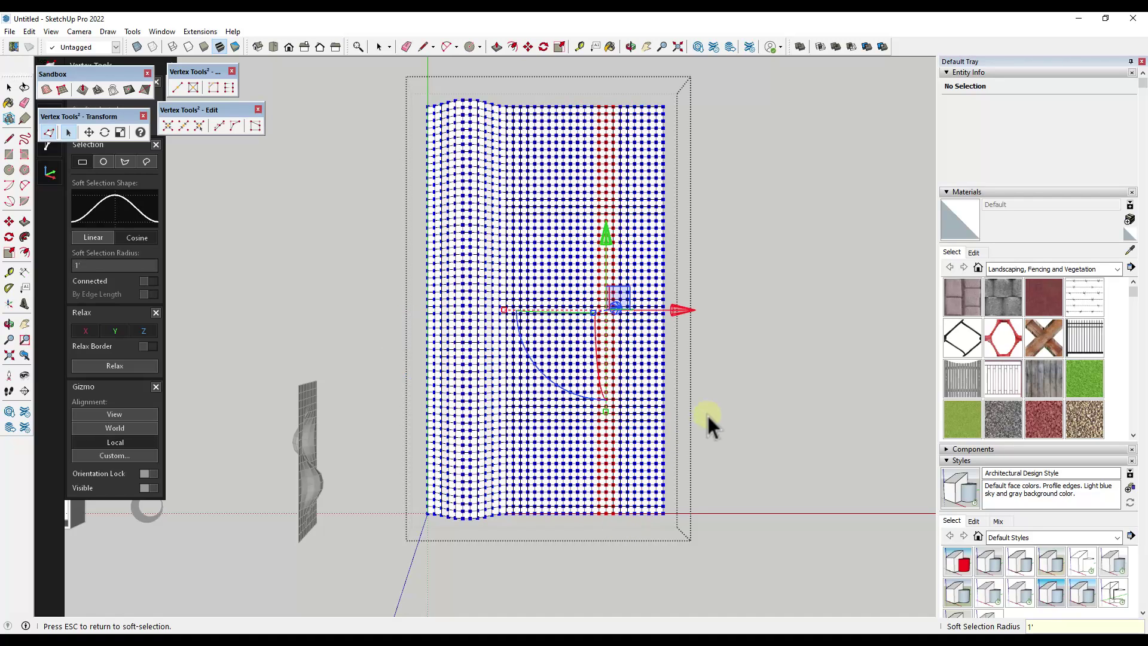
# Lift the narrow strip into a steep wall about 2' 1 9/16" high with a 1' falloff
pyautogui.moveTo(645, 411); pyautogui.dragTo(642, 367, button='middle')
pyautogui.scroll(3, 603, 294)
pyautogui.moveTo(599, 303); pyautogui.dragTo(598, 278)
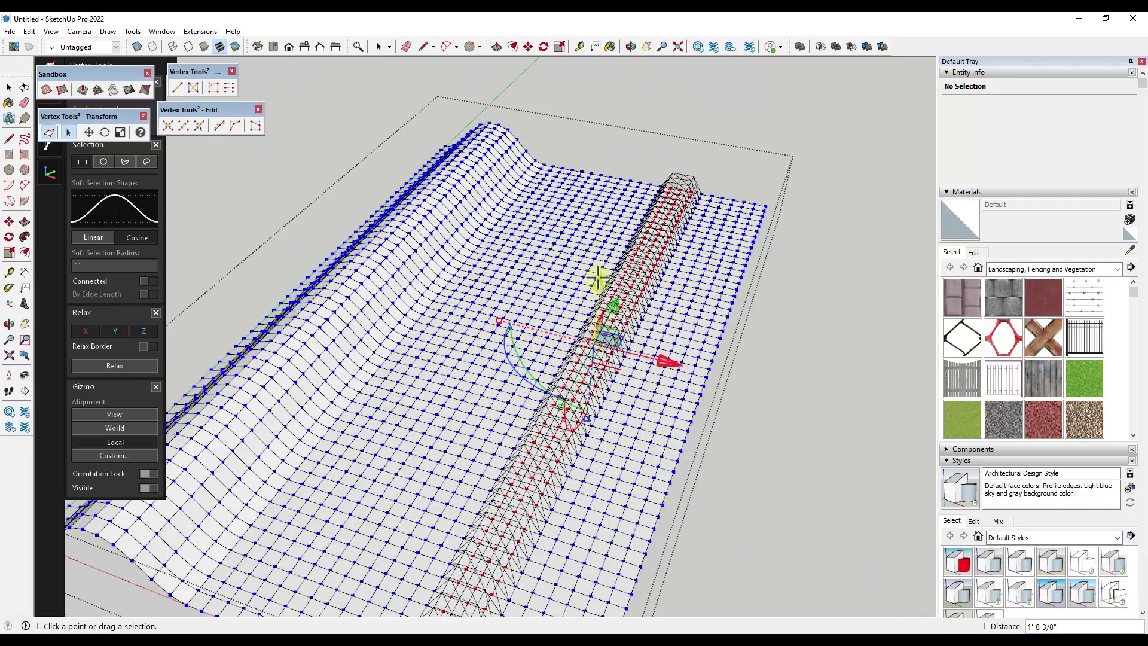
pyautogui.moveTo(617, 436); pyautogui.dragTo(622, 381, button='middle')
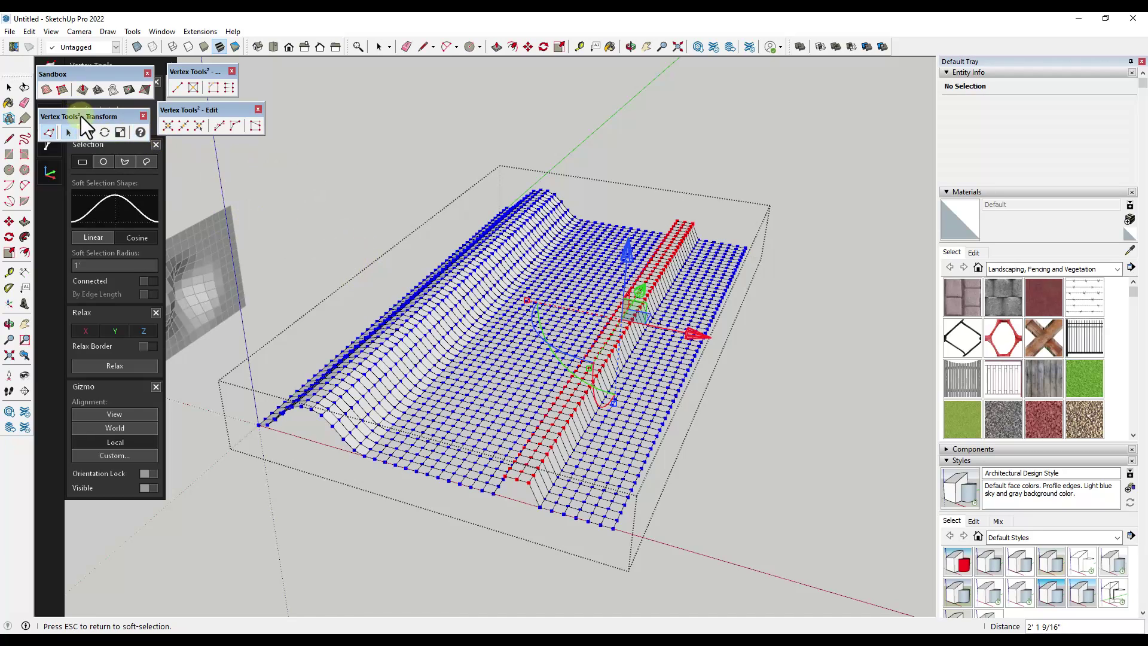
pyautogui.moveTo(81, 116); pyautogui.dragTo(214, 152)
# Move the vertex tool palettes aside and close the Sandbox tool set
pyautogui.moveTo(198, 110); pyautogui.dragTo(220, 111)
pyautogui.moveTo(200, 66); pyautogui.dragTo(217, 66)
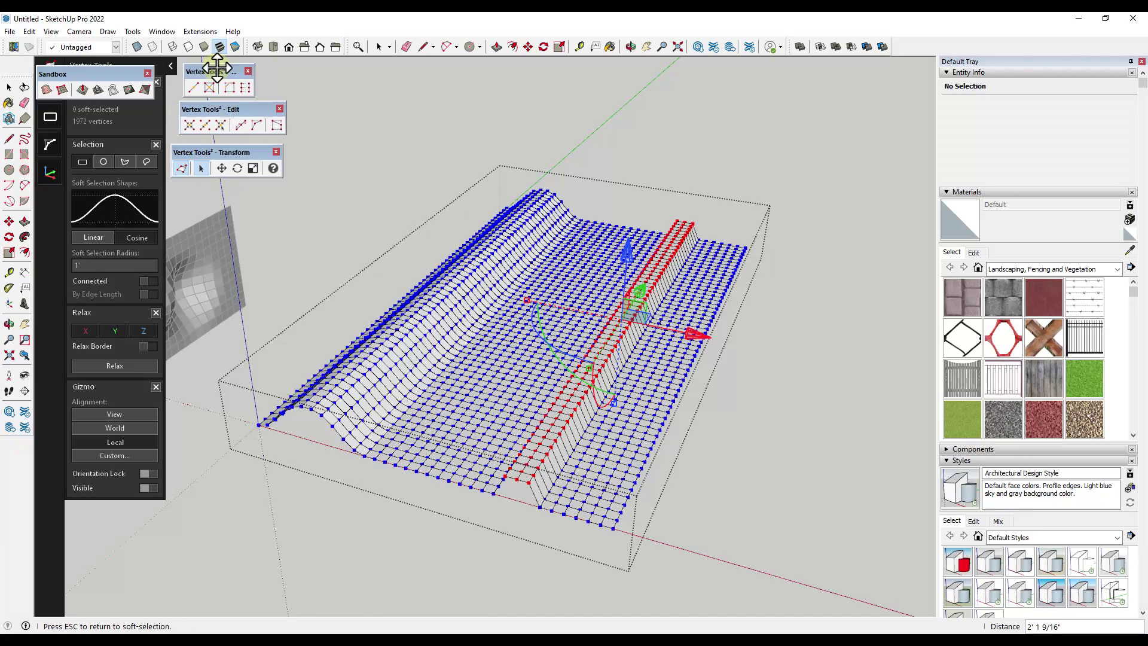
pyautogui.click(147, 72)
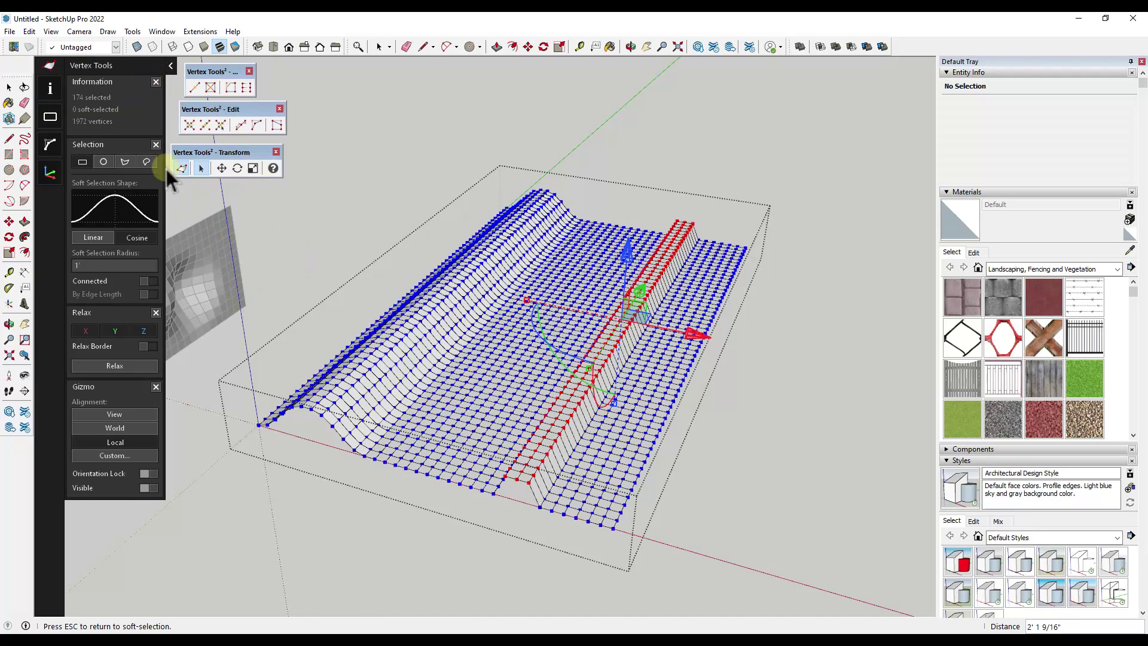
# Lasso-select a patch of vertices in the valley from Top view
pyautogui.click(147, 161)
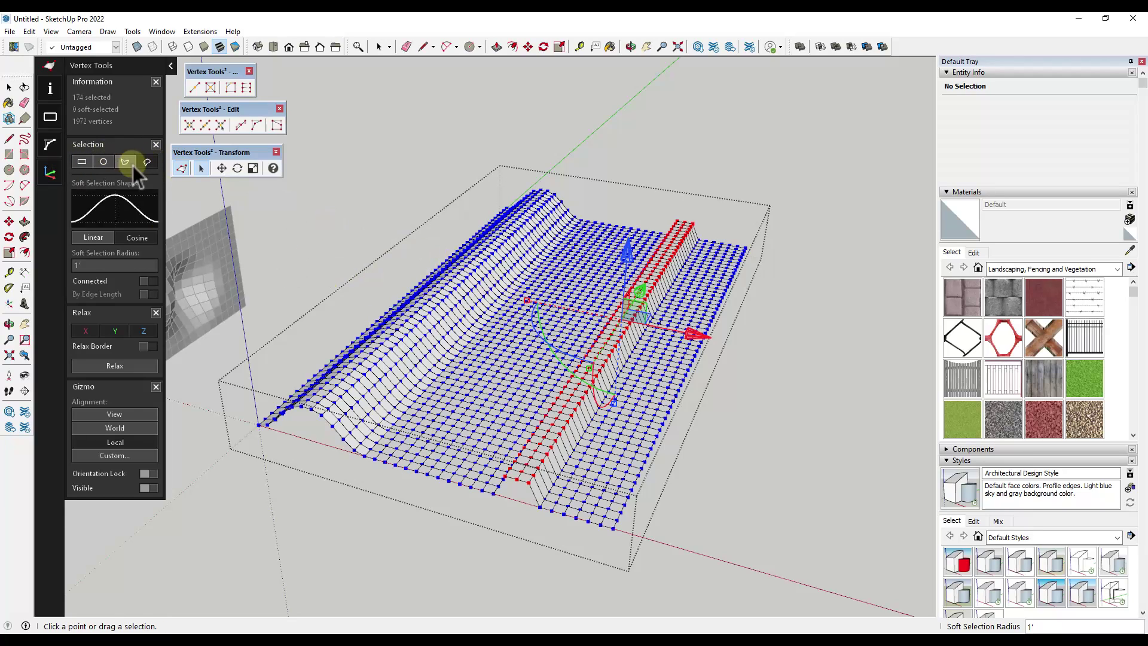
pyautogui.click(270, 48)
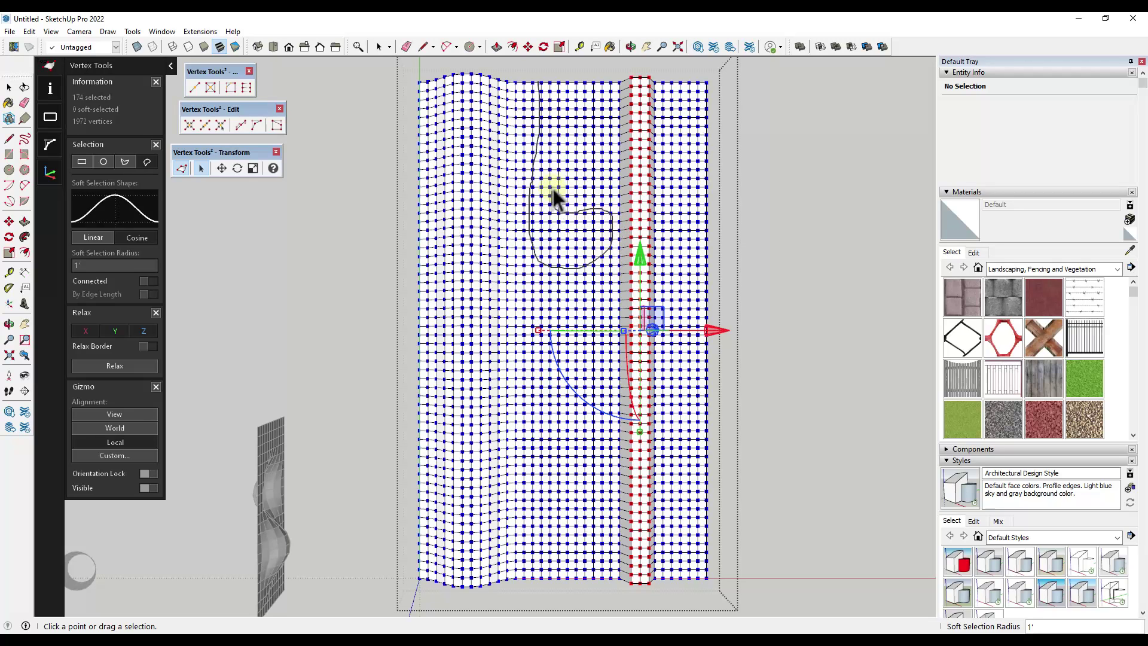
pyautogui.moveTo(544, 72); pyautogui.dragTo(536, 74)
pyautogui.moveTo(623, 426)
pyautogui.mouseDown(button='middle')
pyautogui.moveTo(487, 179)
pyautogui.moveTo(598, 299)
pyautogui.mouseUp(button='middle')
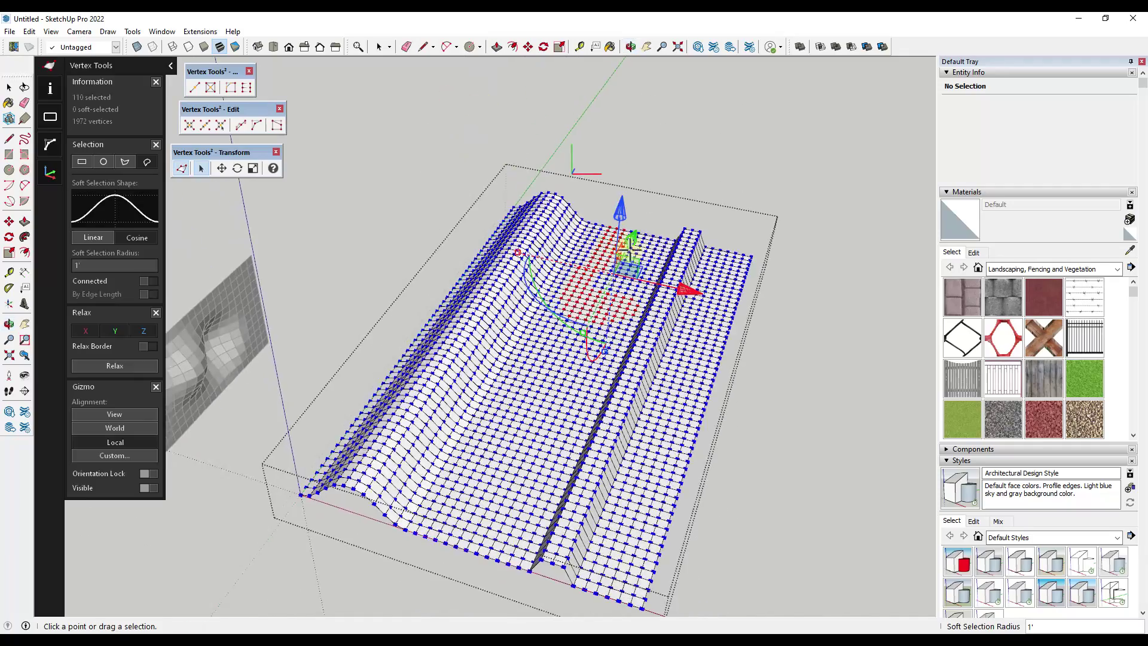
pyautogui.scroll(5, 647, 281)
pyautogui.moveTo(623, 379); pyautogui.dragTo(610, 343, button='middle')
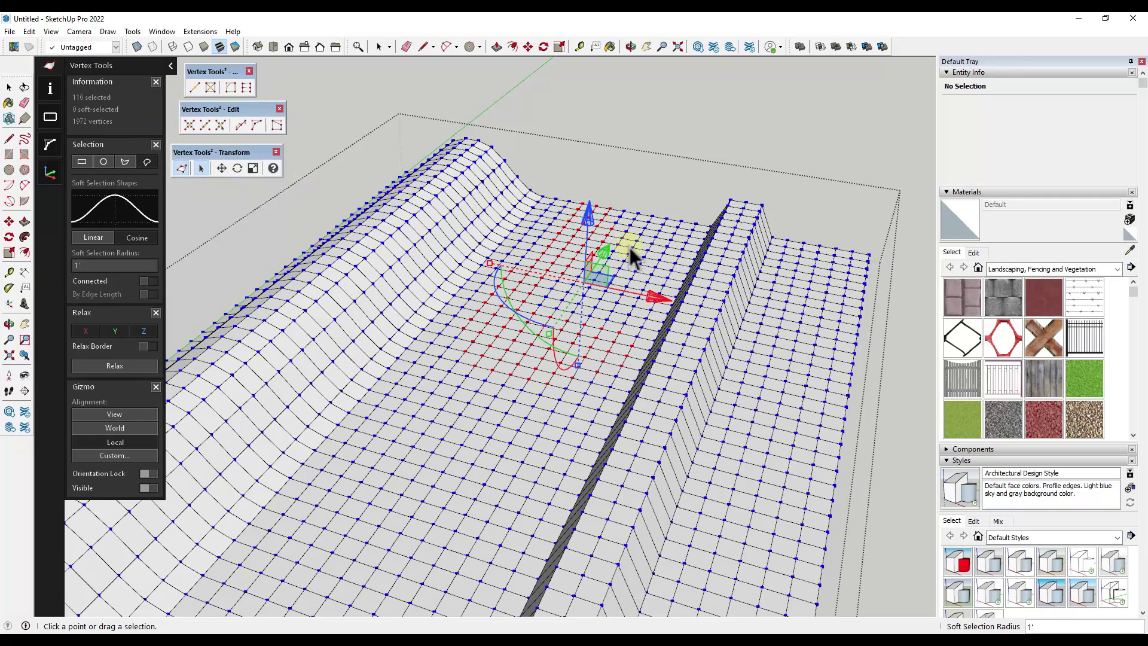
# Set a 4' soft selection radius and raise the patch about 2' 1 7/8" into a plateau
pyautogui.write("4'")
pyautogui.press('Return')
pyautogui.moveTo(589, 220); pyautogui.dragTo(589, 184)
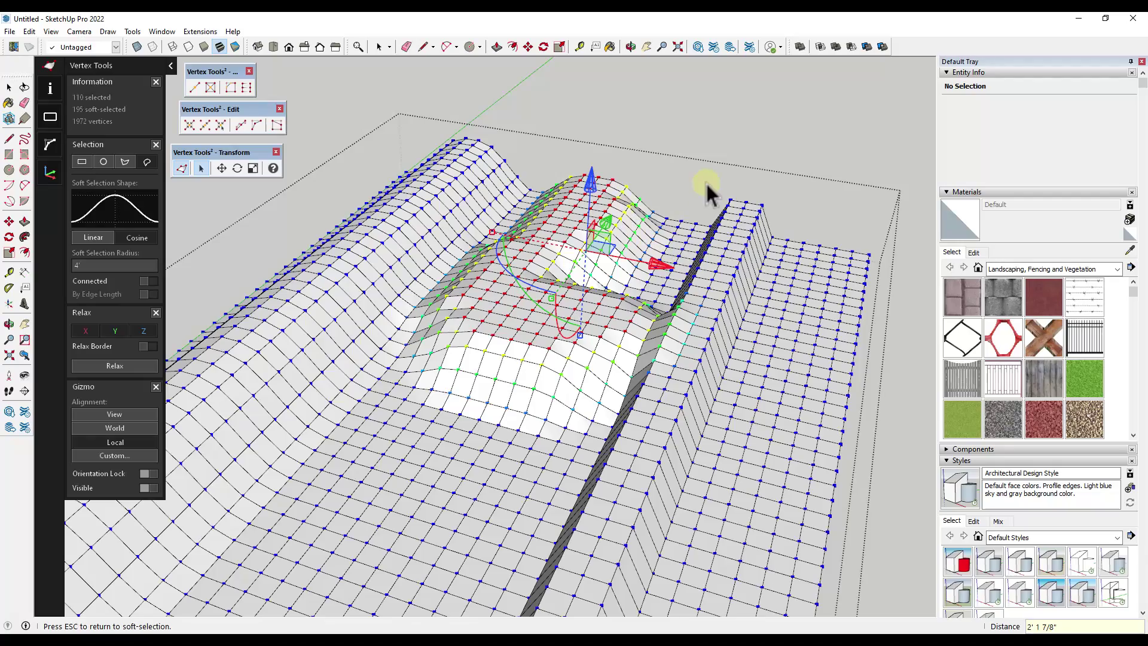
pyautogui.moveTo(661, 302); pyautogui.dragTo(640, 249, button='middle')
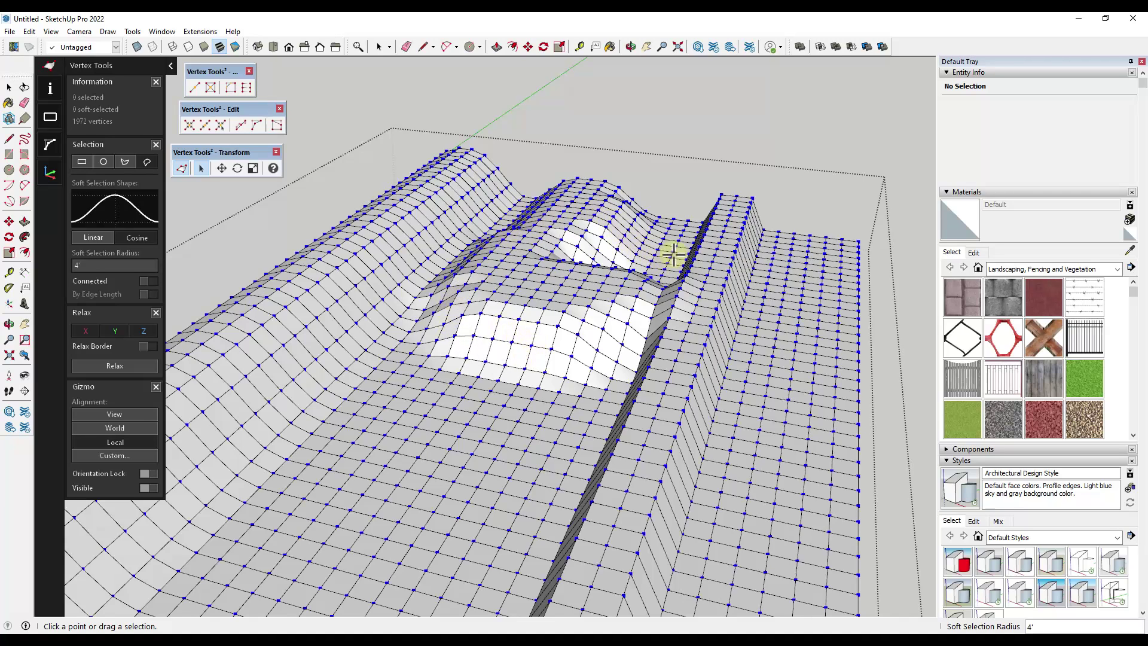
pyautogui.scroll(-5, 632, 245)
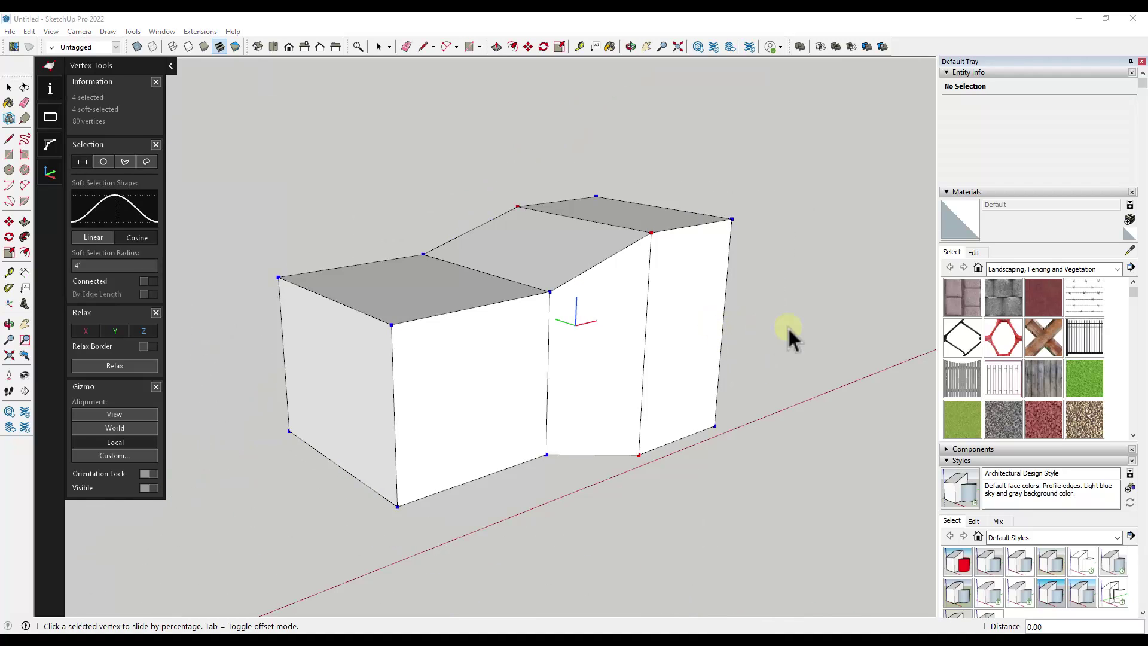
# Bevel the box's front top corner into an angled chamfer of about 3' 1 11/16"
pyautogui.click(789, 327)
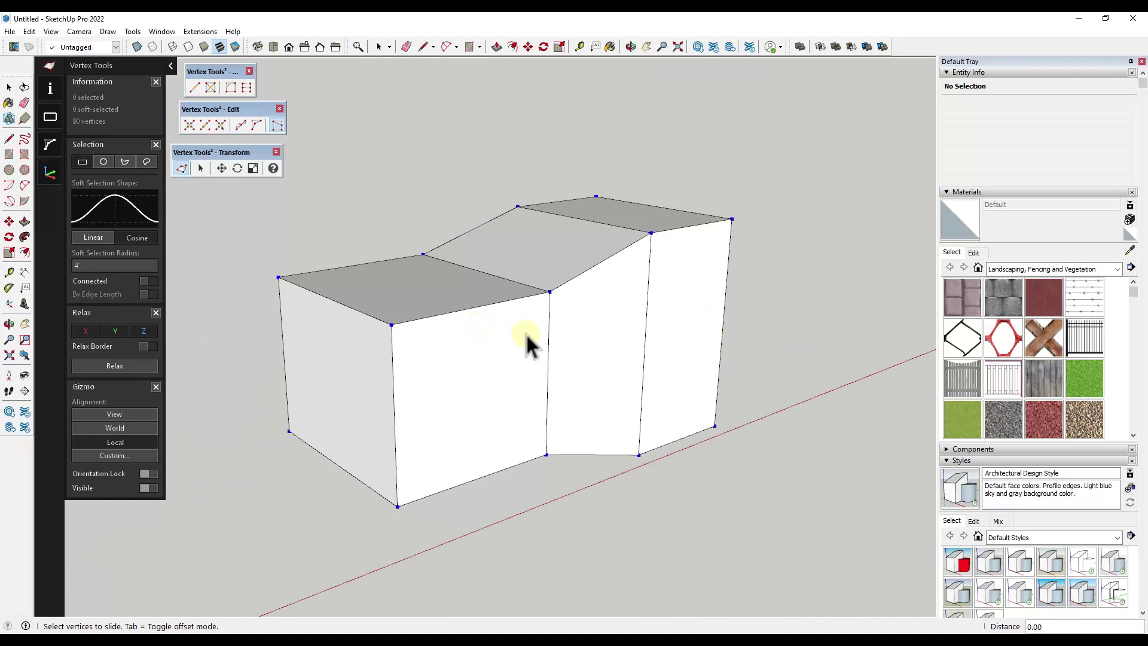
pyautogui.moveTo(540, 325); pyautogui.dragTo(624, 322, button='middle')
pyautogui.scroll(2, 730, 332)
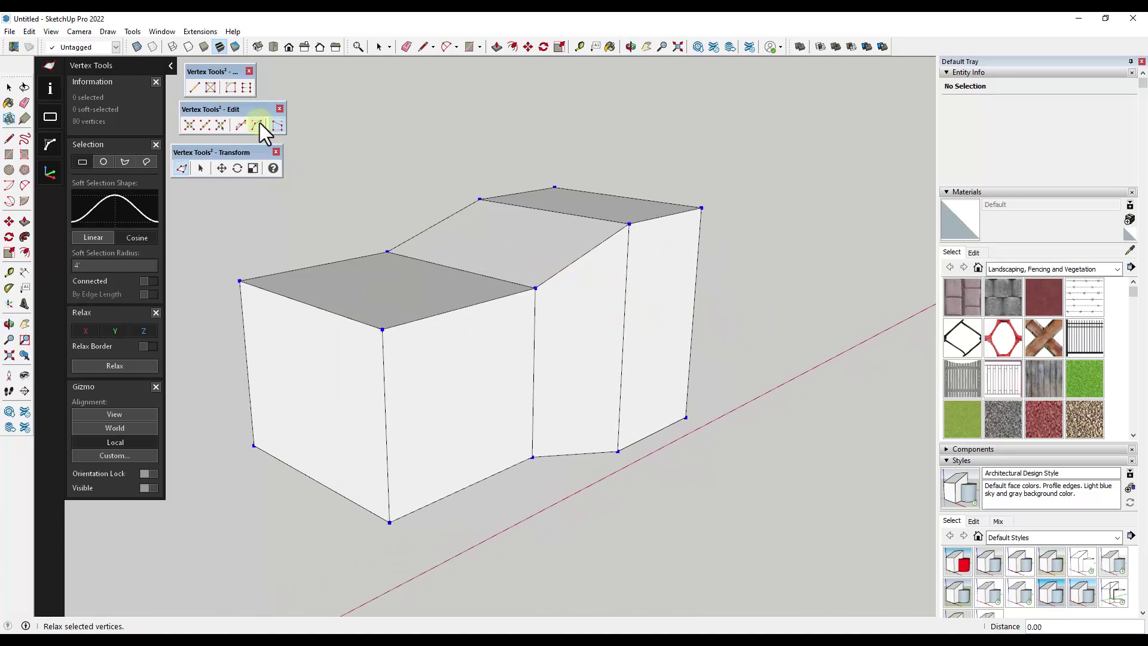
pyautogui.click(231, 87)
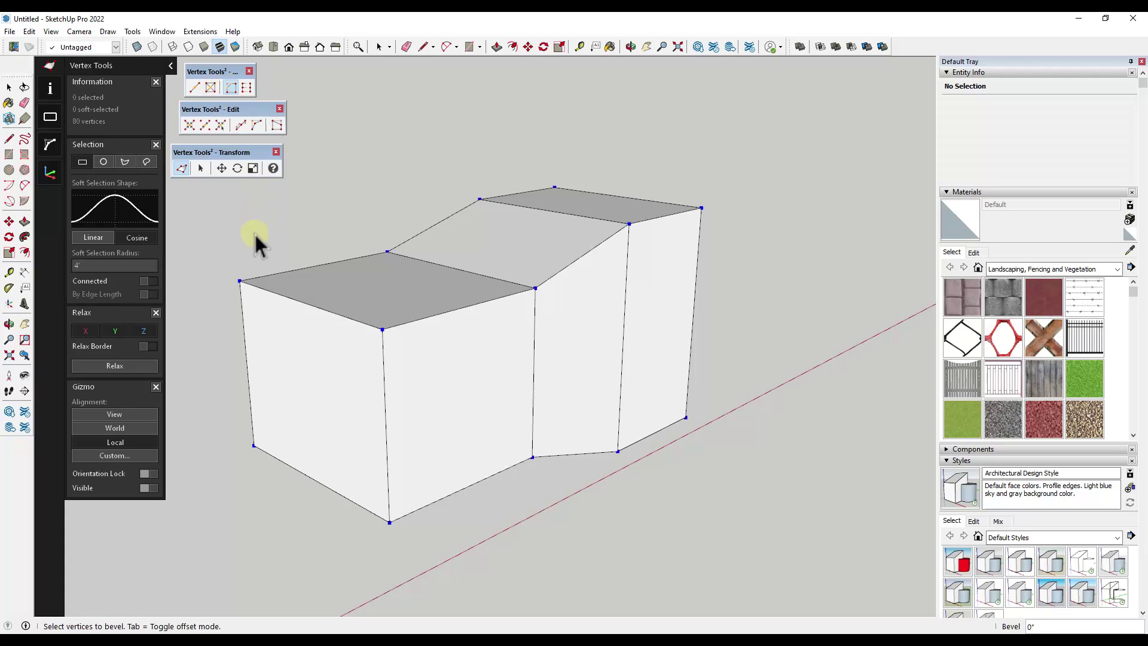
pyautogui.click(238, 278)
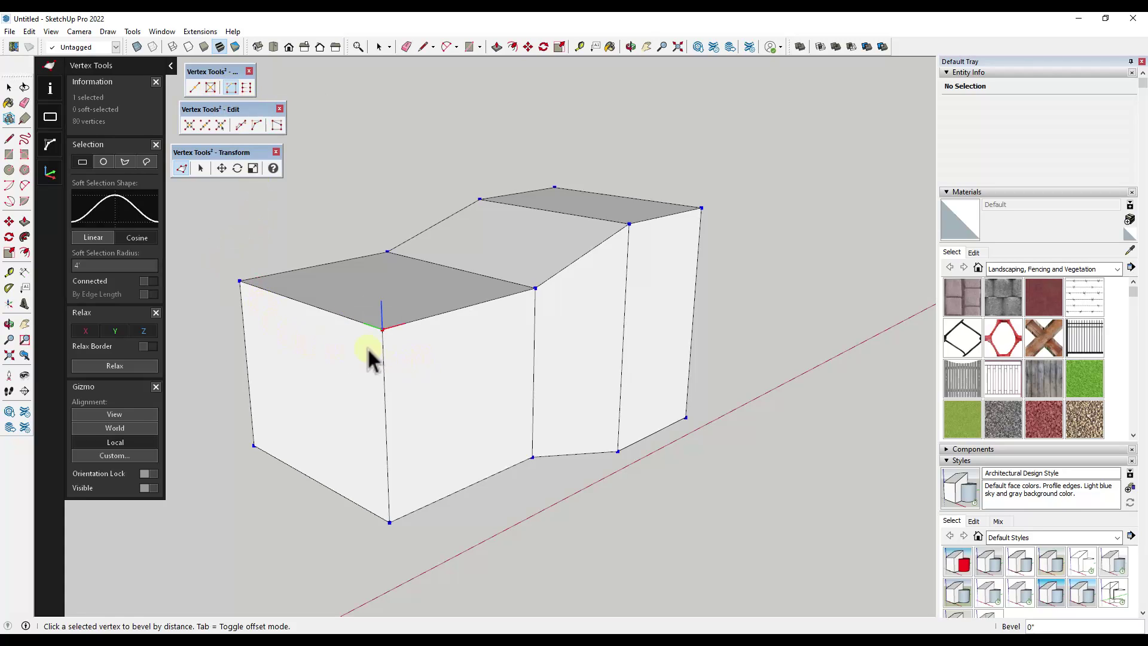
pyautogui.moveTo(224, 256); pyautogui.dragTo(387, 370)
pyautogui.click(382, 330)
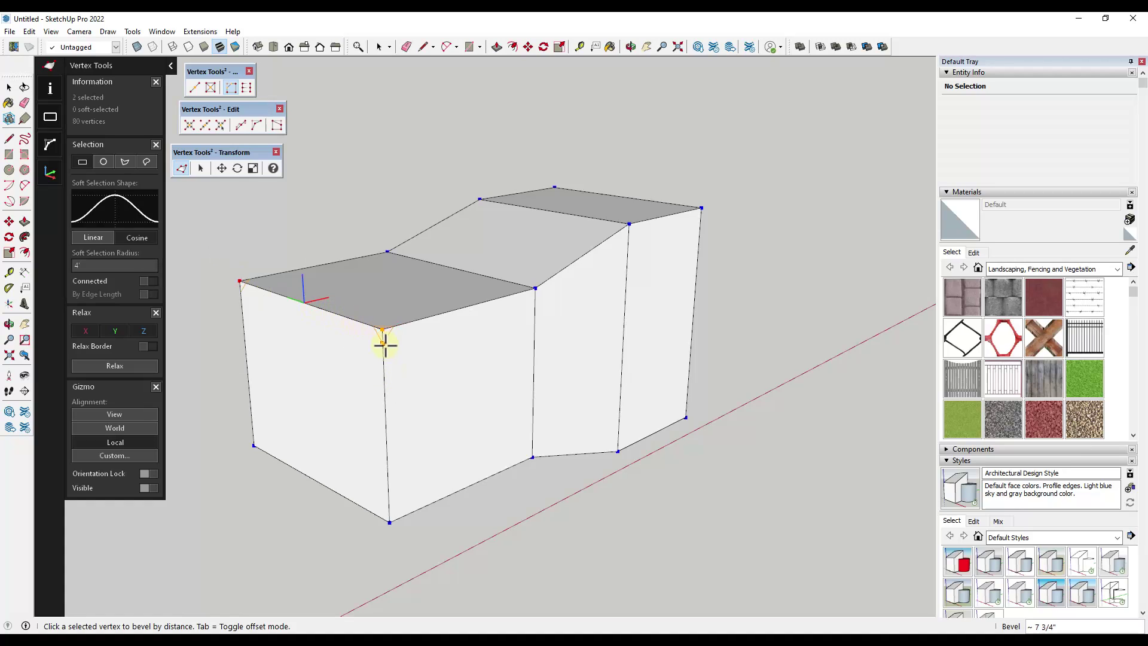
pyautogui.click(412, 383)
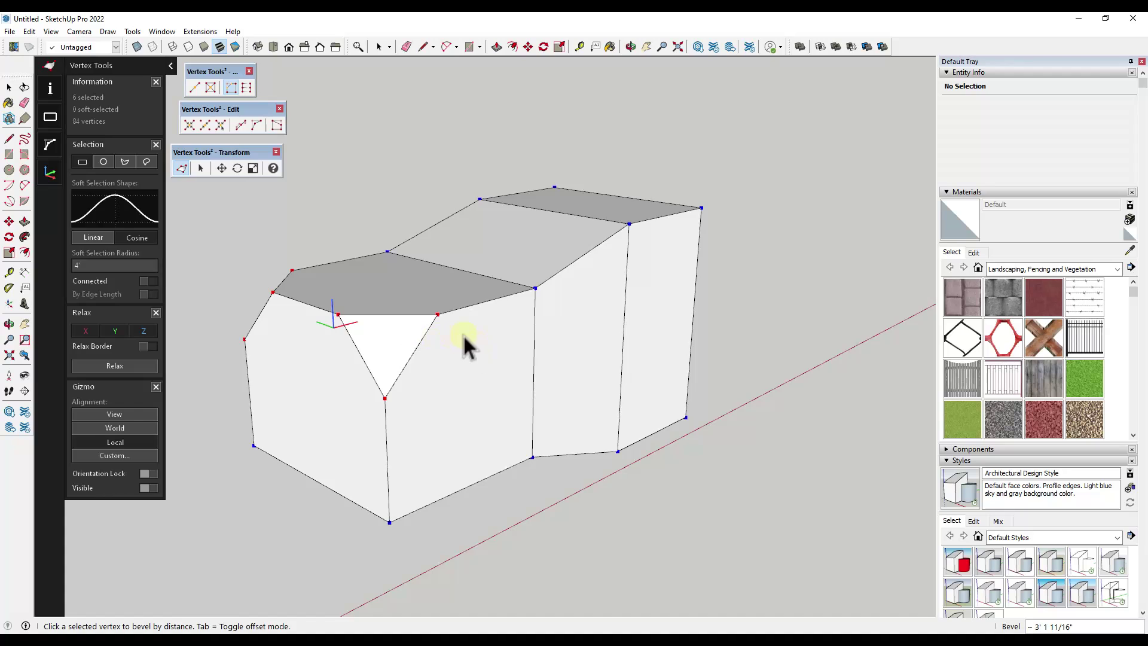
# Inspect the bevelled box from several angles and select four vertices on its top ridge
pyautogui.moveTo(462, 333); pyautogui.dragTo(396, 328, button='middle')
pyautogui.scroll(2, 318, 274)
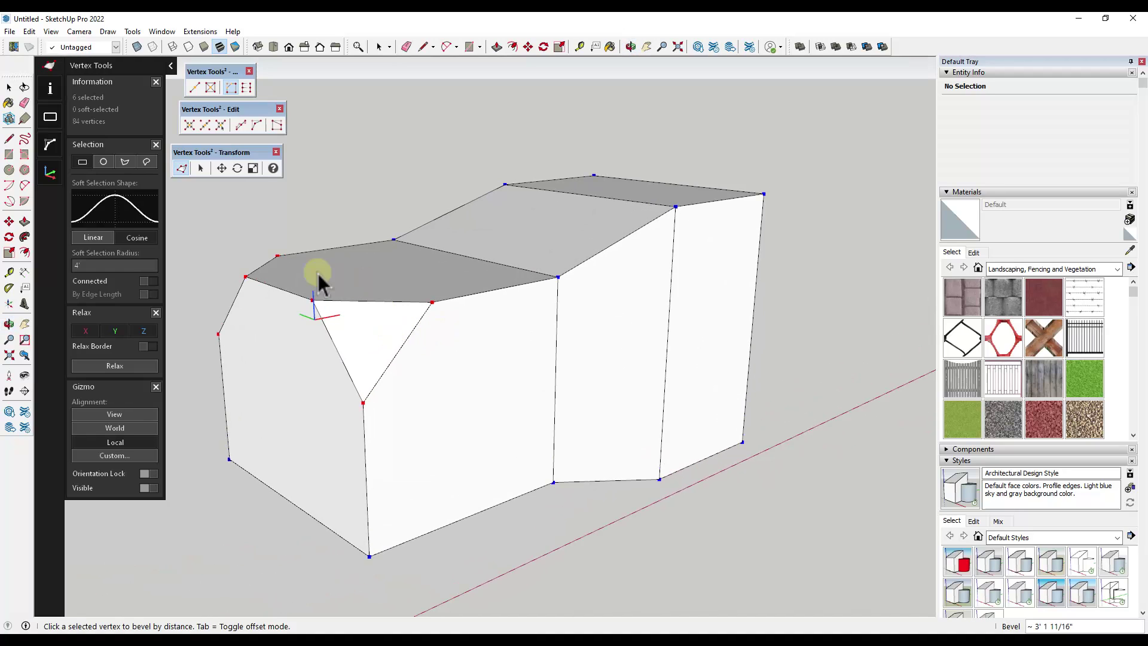
pyautogui.scroll(-1, 420, 320)
pyautogui.moveTo(655, 311); pyautogui.dragTo(528, 322, button='middle')
pyautogui.scroll(-2, 529, 323)
pyautogui.moveTo(698, 312); pyautogui.dragTo(526, 300, button='middle')
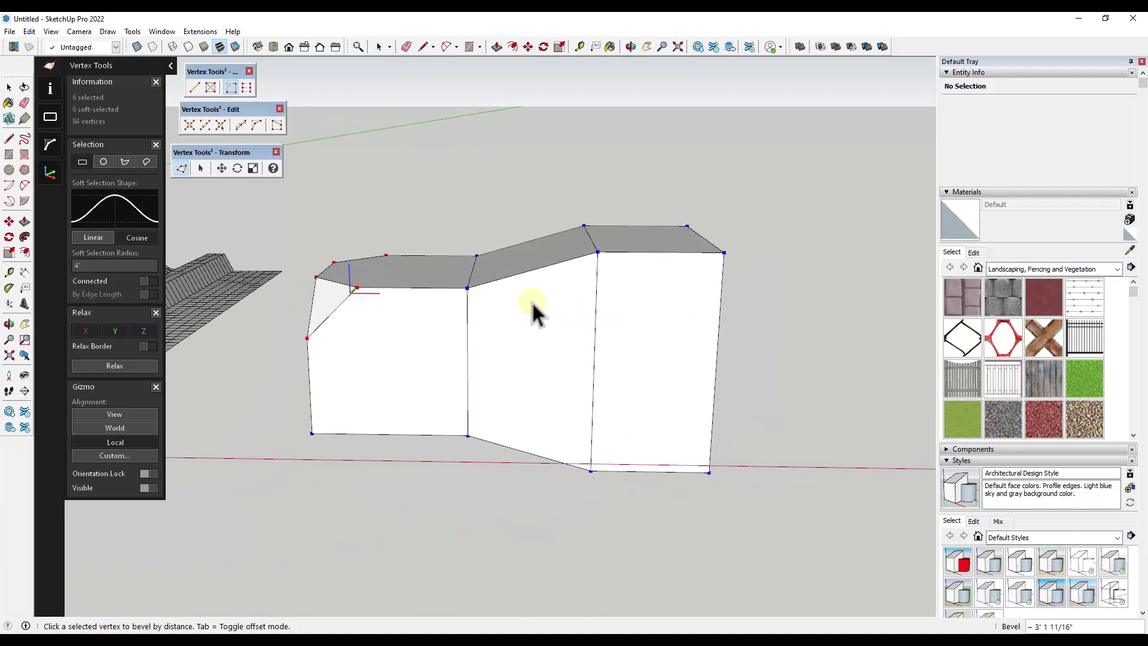
pyautogui.moveTo(540, 192); pyautogui.dragTo(624, 523)
pyautogui.moveTo(502, 449); pyautogui.dragTo(711, 314, button='middle')
pyautogui.scroll(2, 711, 314)
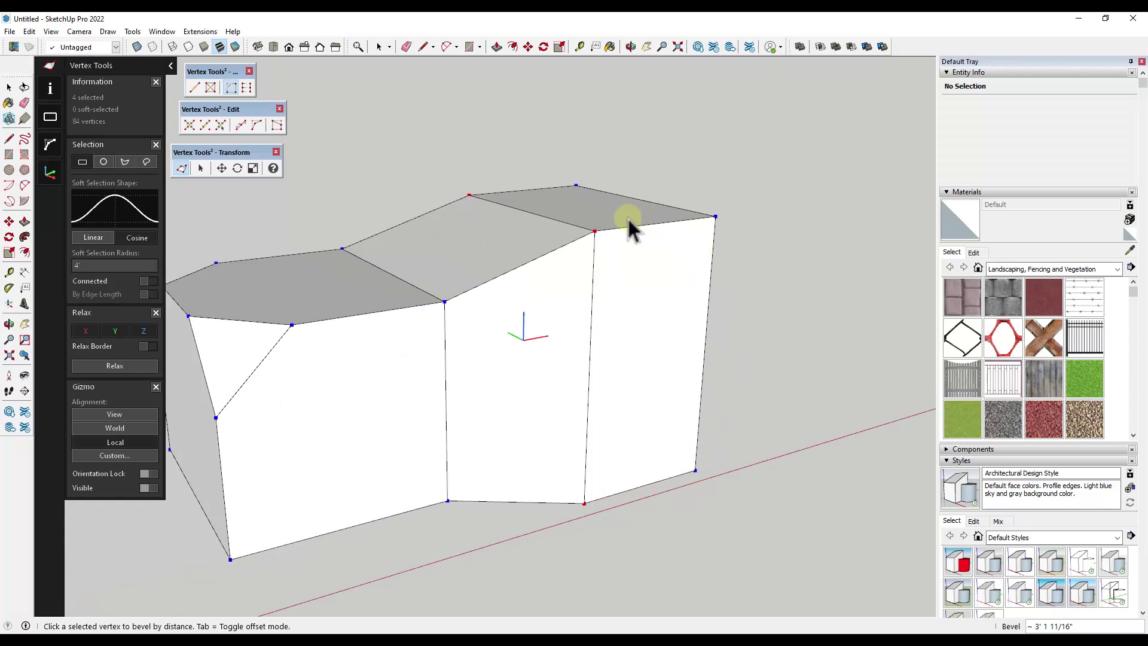
# Select the two middle ridge vertices of the bent box
pyautogui.click(279, 127)
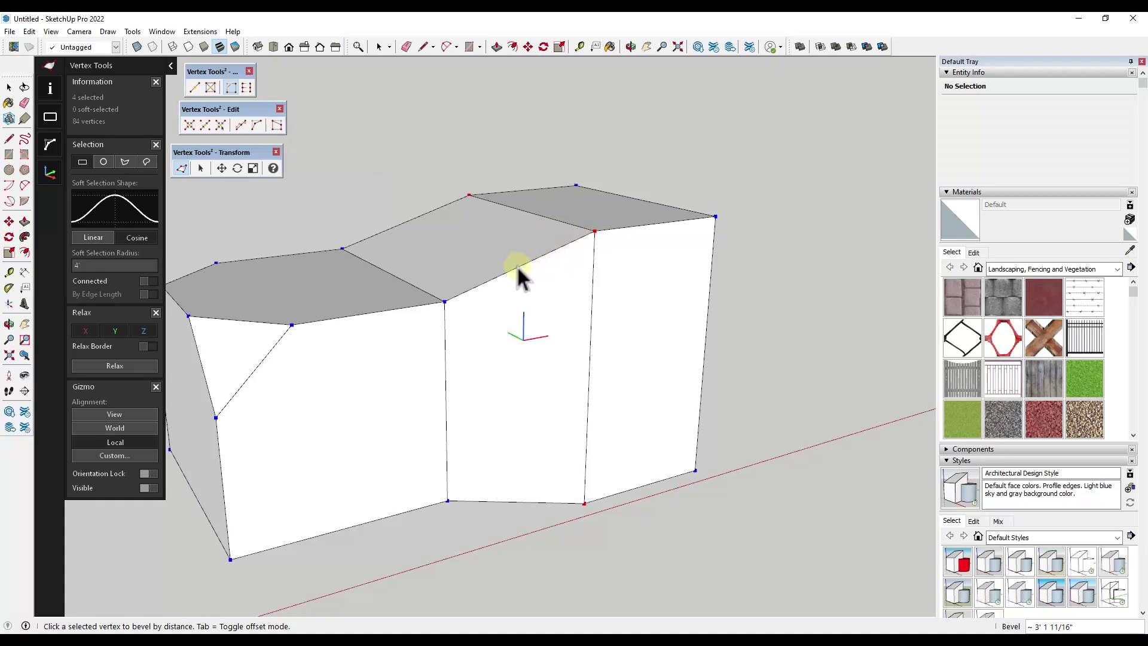
pyautogui.moveTo(507, 278); pyautogui.dragTo(476, 279, button='middle')
pyautogui.moveTo(306, 212); pyautogui.dragTo(464, 332)
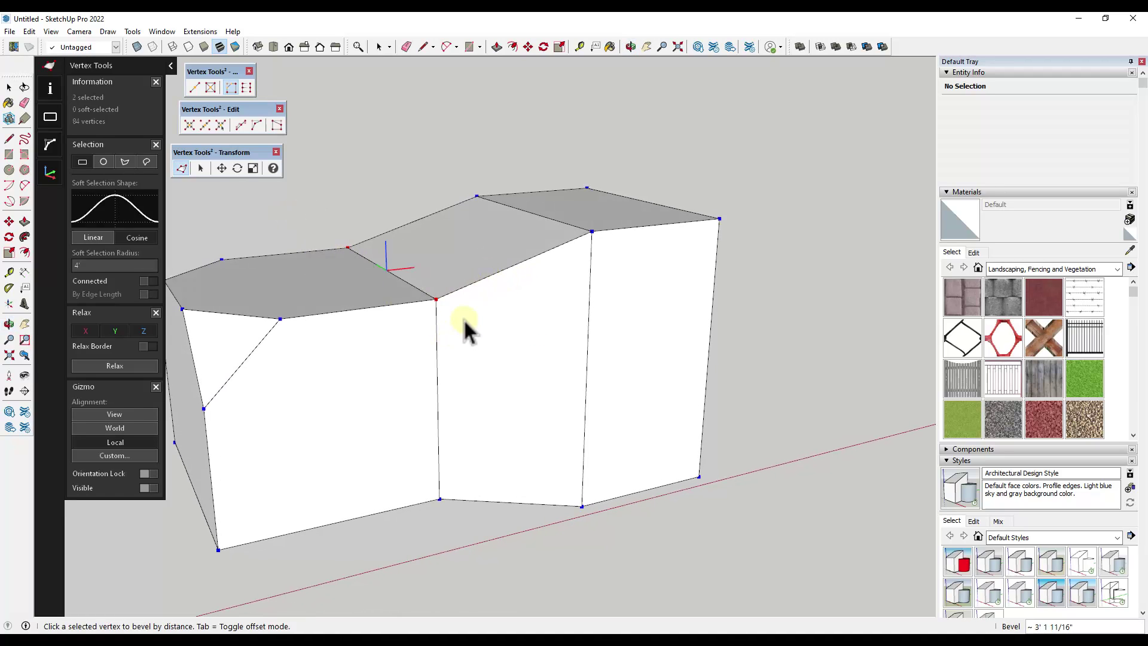
pyautogui.moveTo(464, 329); pyautogui.dragTo(400, 299, button='middle')
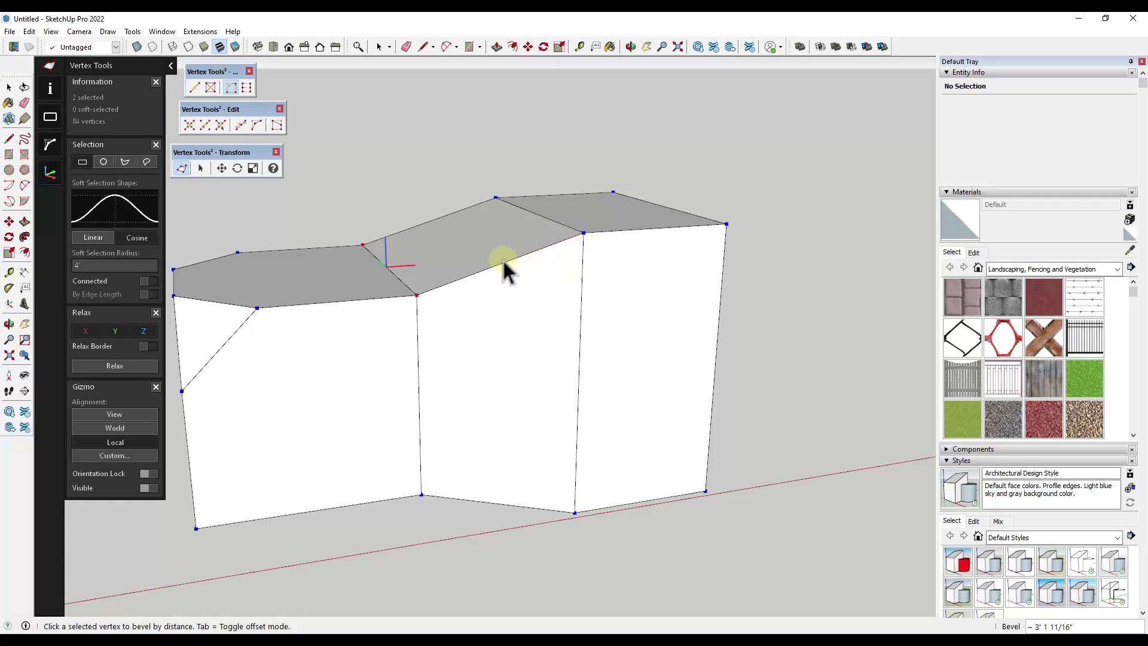
# Slide the two vertices halfway (0.50) along their edges, then view all shapes at eye level
pyautogui.click(275, 125)
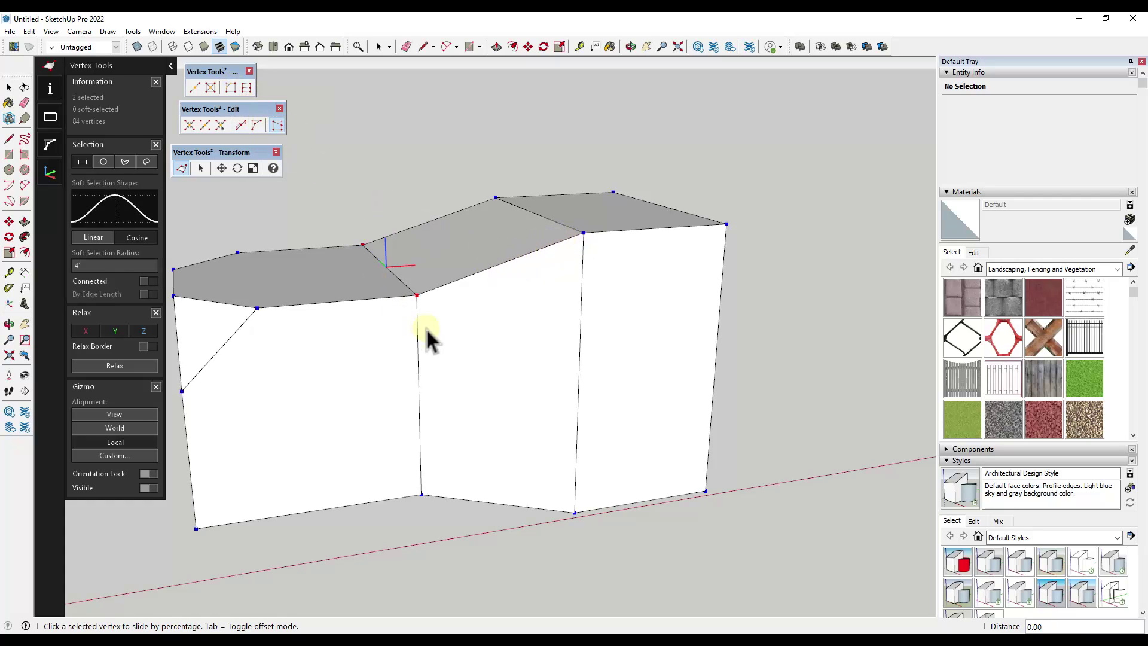
pyautogui.click(417, 292)
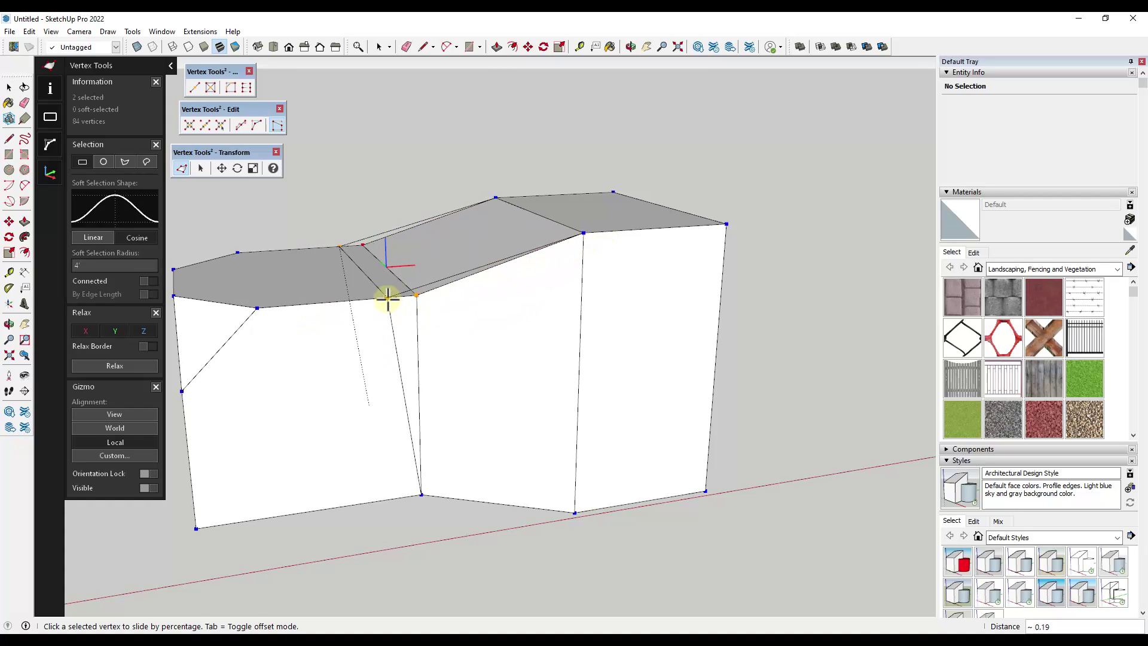
pyautogui.moveTo(461, 287); pyautogui.dragTo(480, 251, button='middle')
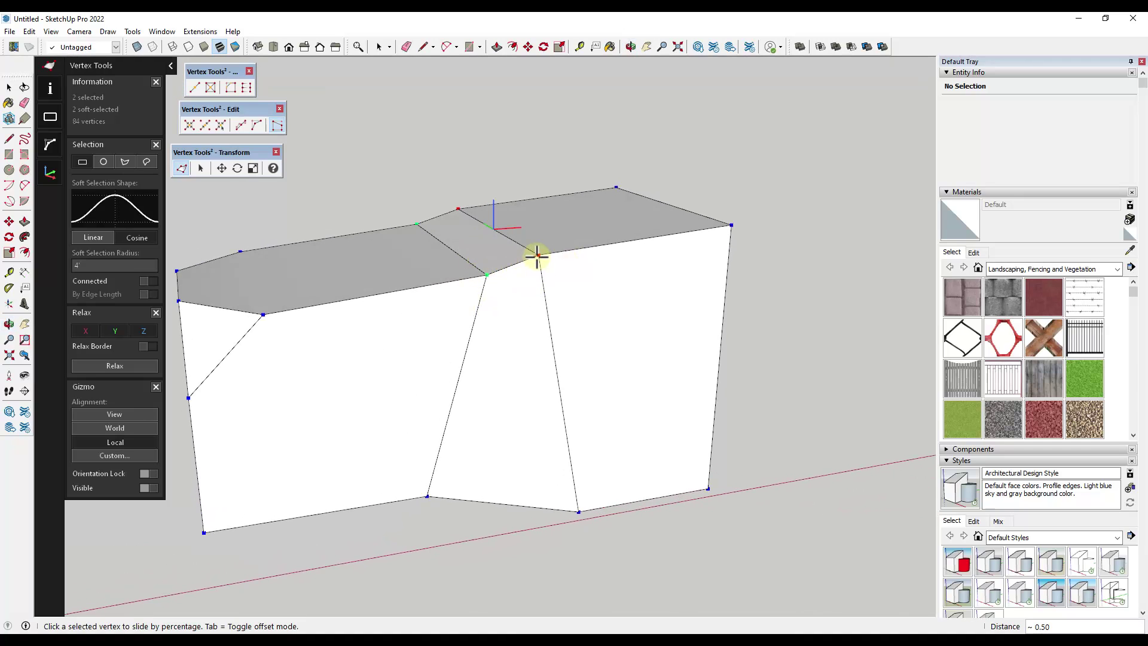
pyautogui.moveTo(363, 347); pyautogui.dragTo(236, 367, button='middle')
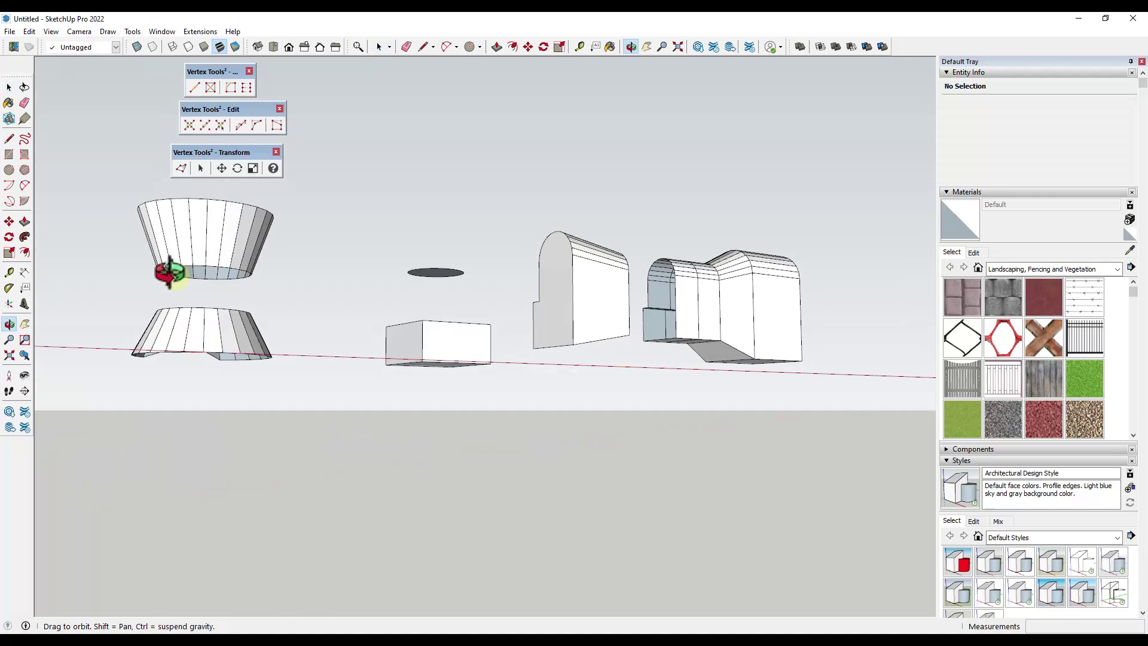
pyautogui.moveTo(171, 272); pyautogui.dragTo(162, 308)
# Select both cone halves and bridge their facing rings into one vase shape
pyautogui.press('space')
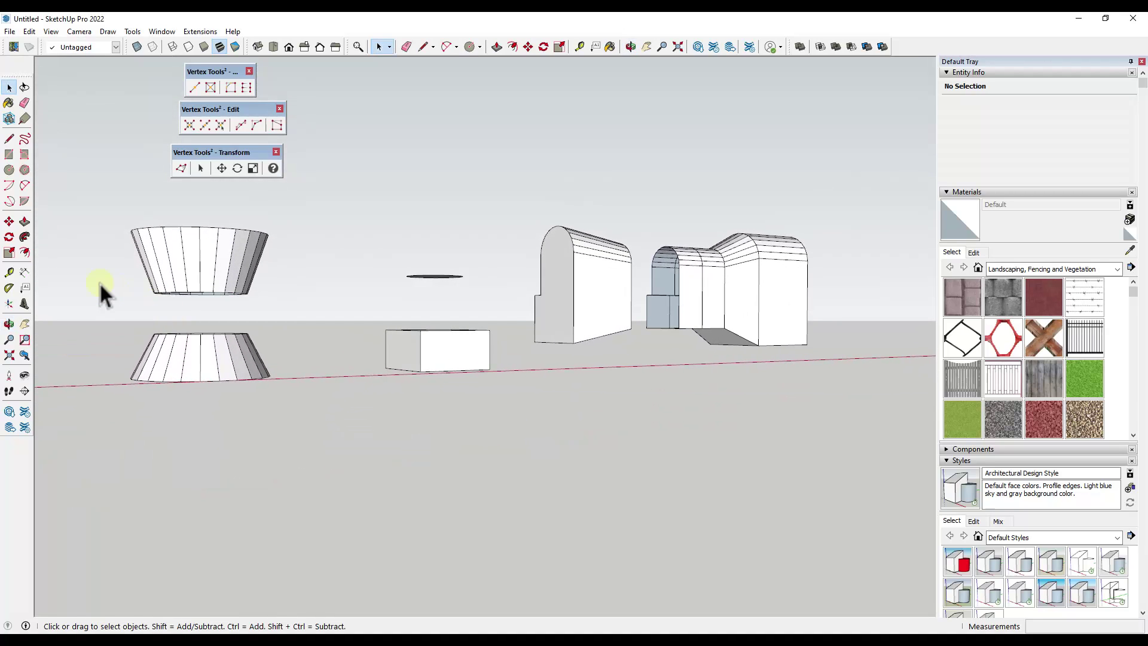
pyautogui.moveTo(101, 272); pyautogui.dragTo(218, 320)
pyautogui.moveTo(275, 346); pyautogui.dragTo(282, 343)
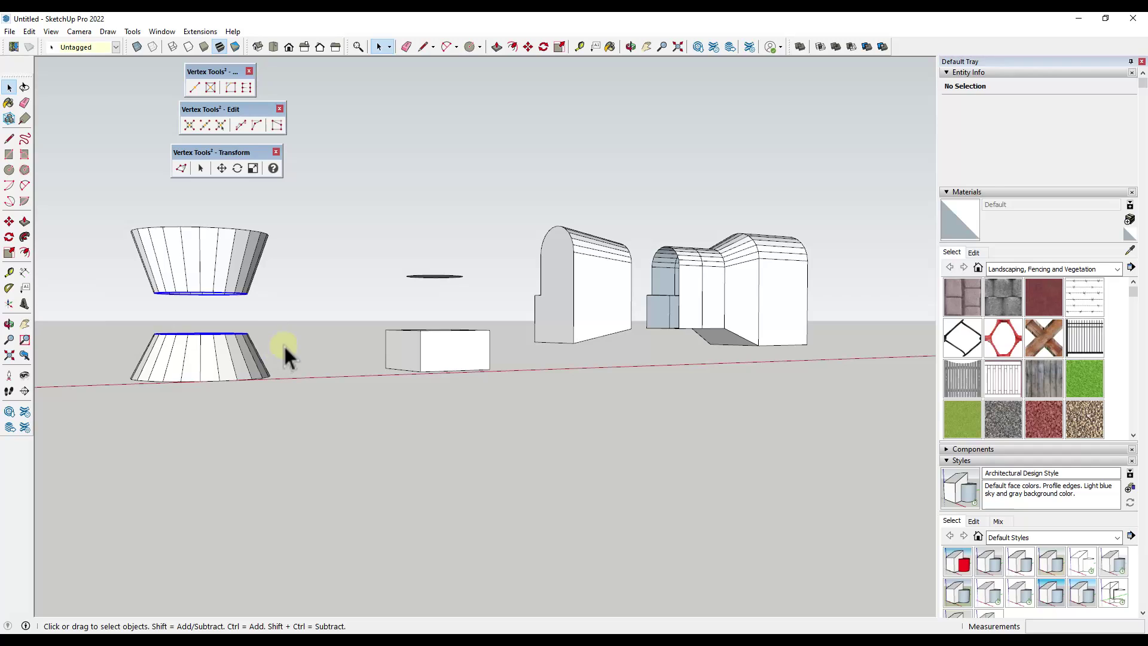
pyautogui.click(247, 88)
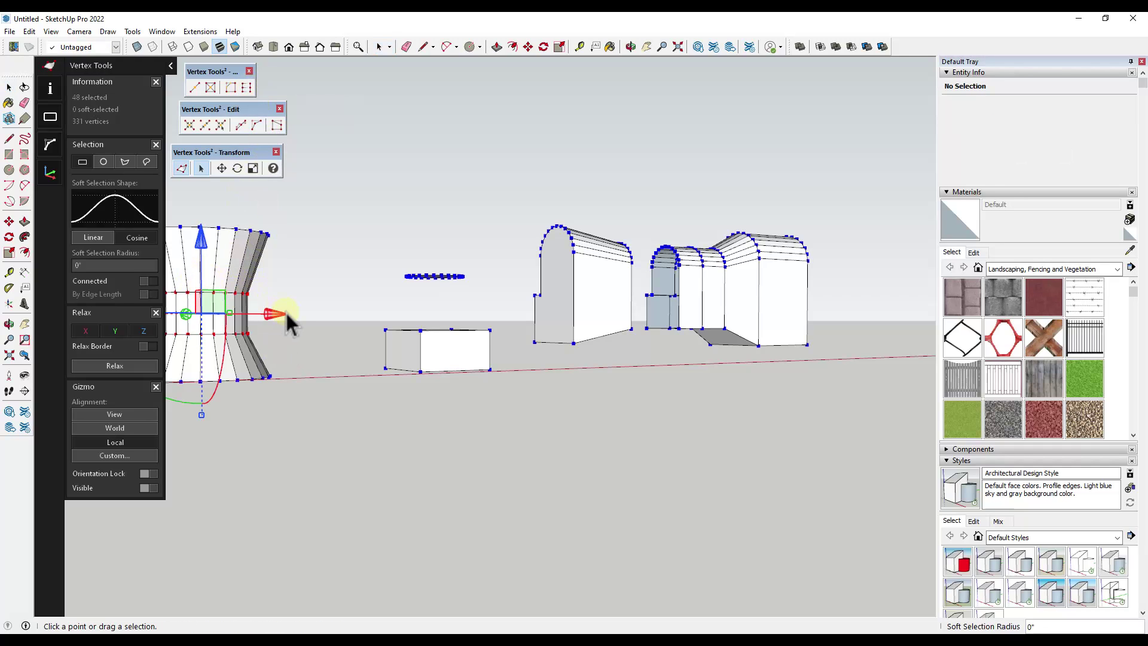
pyautogui.keyDown('shift'); pyautogui.moveTo(356, 347); pyautogui.dragTo(468, 351, button='middle'); pyautogui.keyUp('shift')
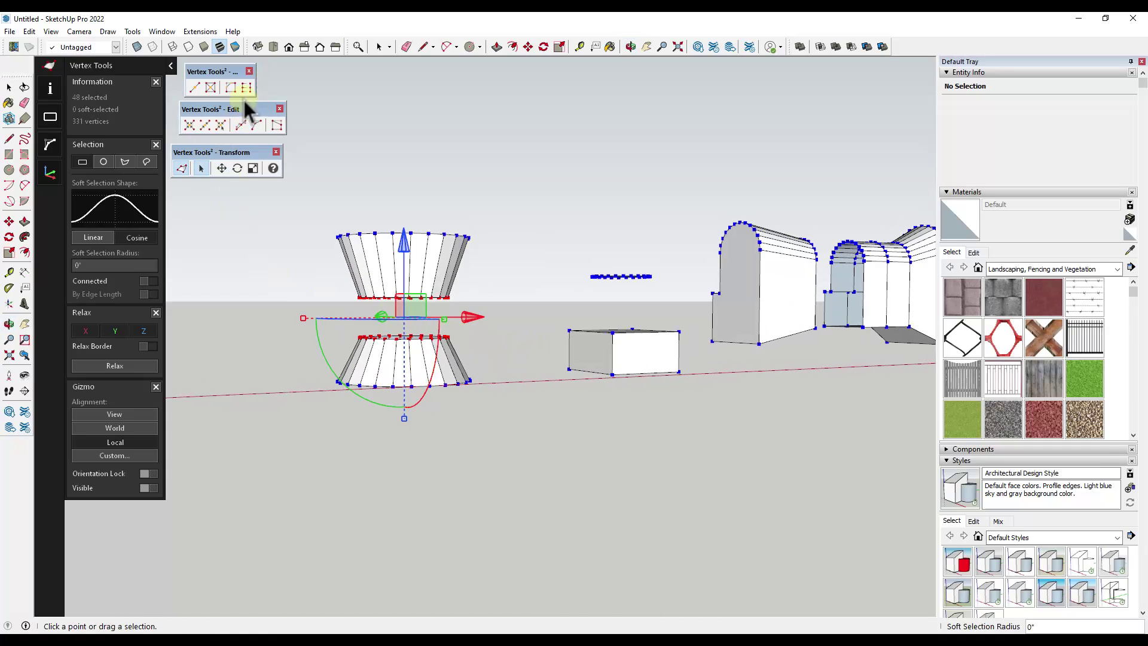
pyautogui.moveTo(318, 278); pyautogui.dragTo(412, 345)
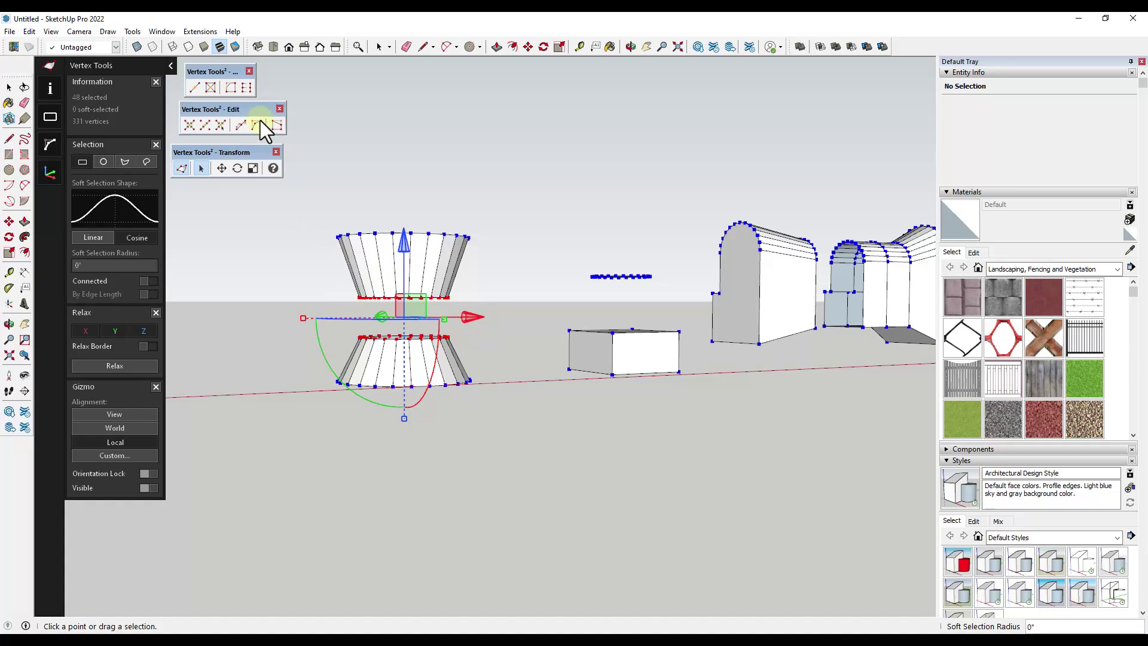
pyautogui.click(246, 88)
# Attempt to bridge the disc ring to the box top and dismiss the resulting error
pyautogui.moveTo(499, 282); pyautogui.dragTo(525, 315, button='middle')
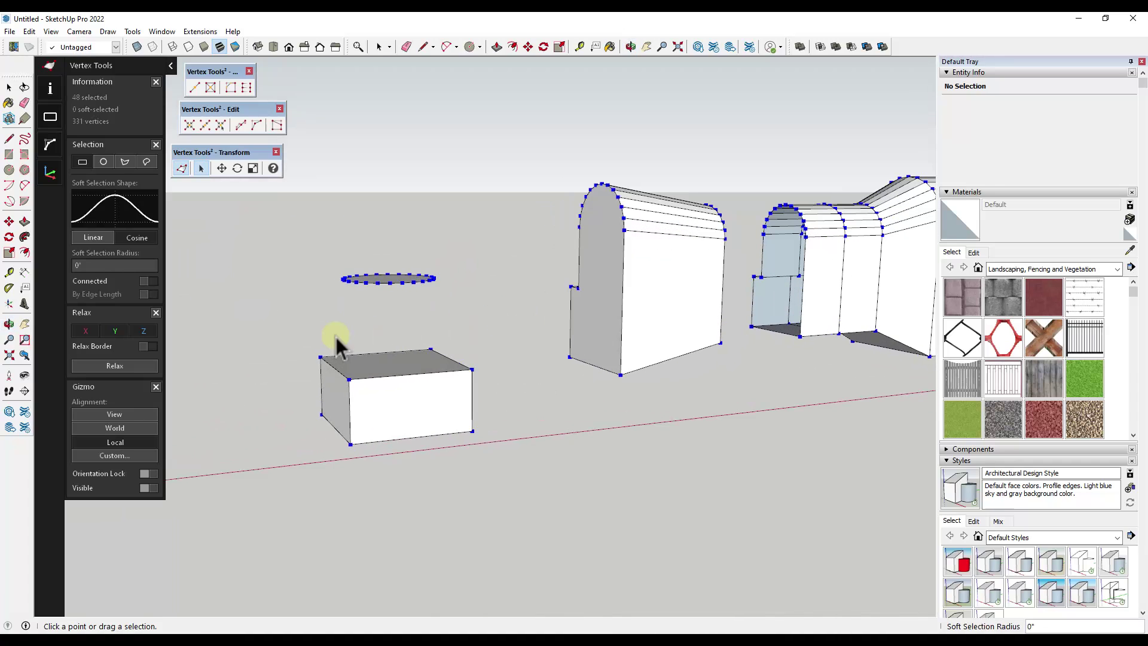
pyautogui.moveTo(300, 241); pyautogui.dragTo(508, 385)
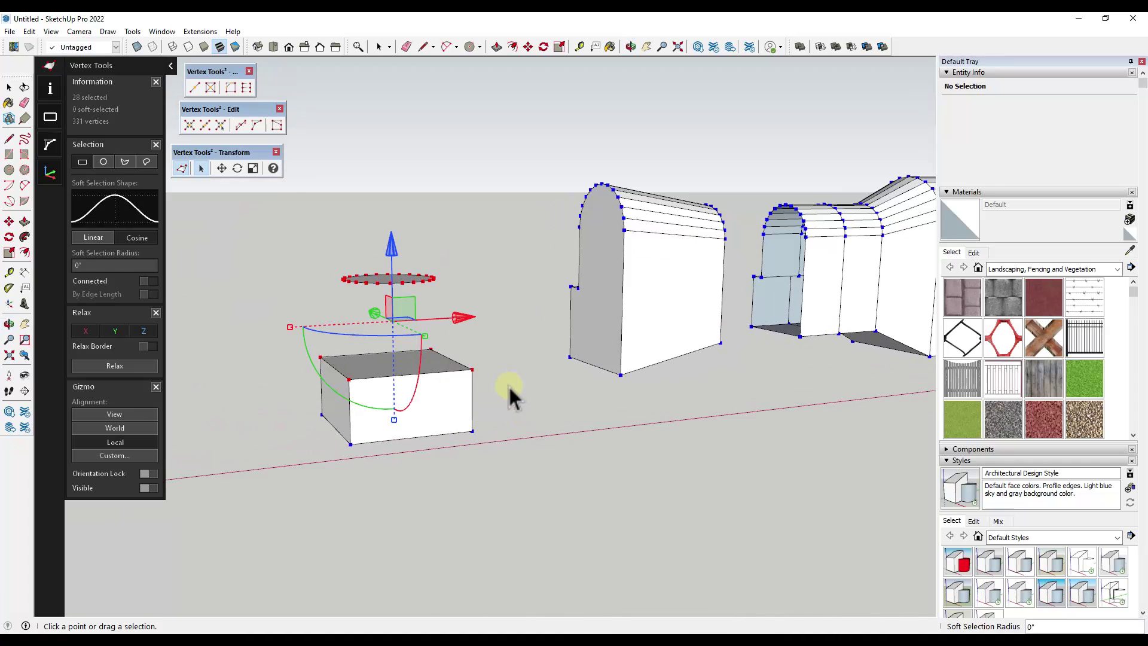
pyautogui.click(247, 88)
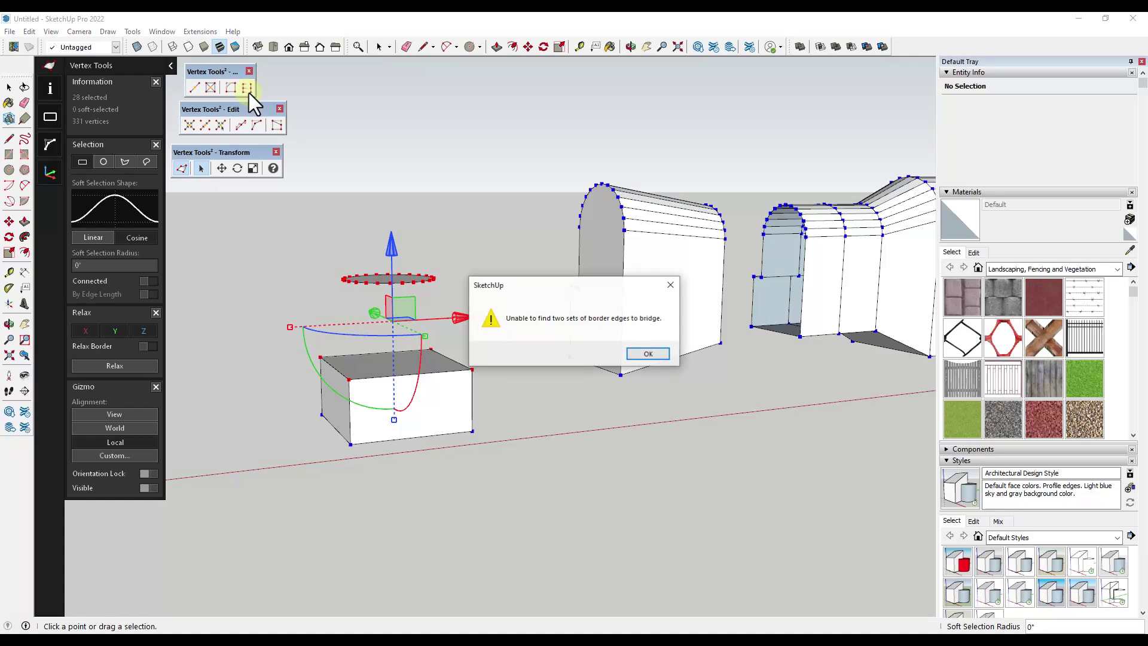
pyautogui.click(647, 354)
# Bridge the facing end vertices of the two walls into one continuous wall
pyautogui.moveTo(532, 397); pyautogui.dragTo(546, 359, button='middle')
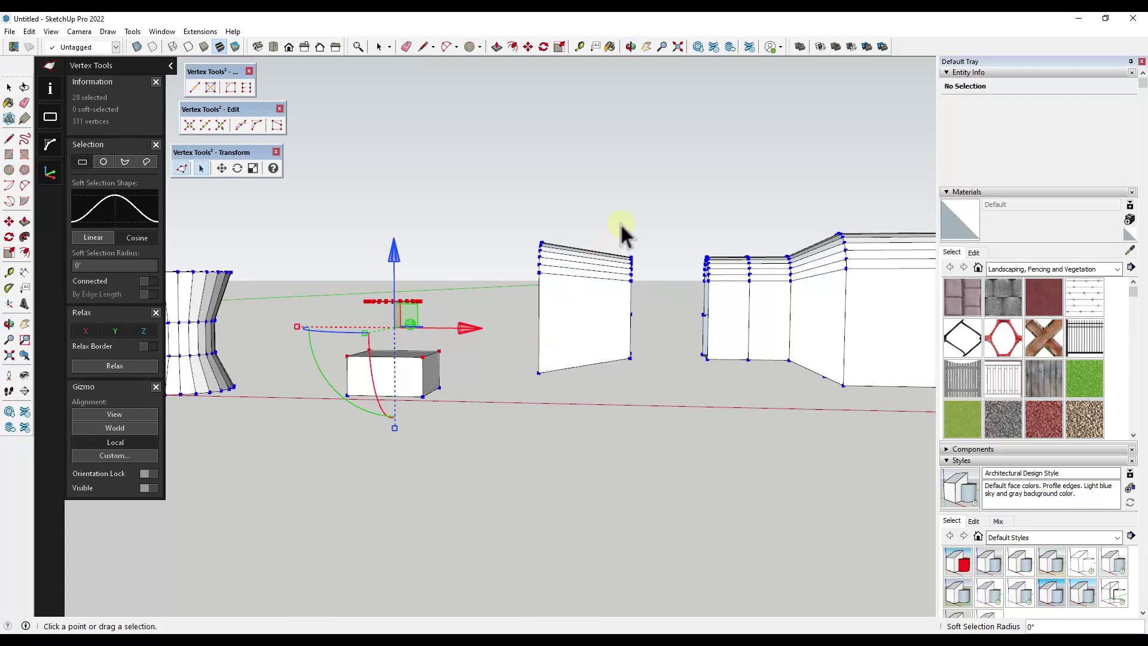
pyautogui.moveTo(621, 226); pyautogui.dragTo(617, 413)
pyautogui.press('o')
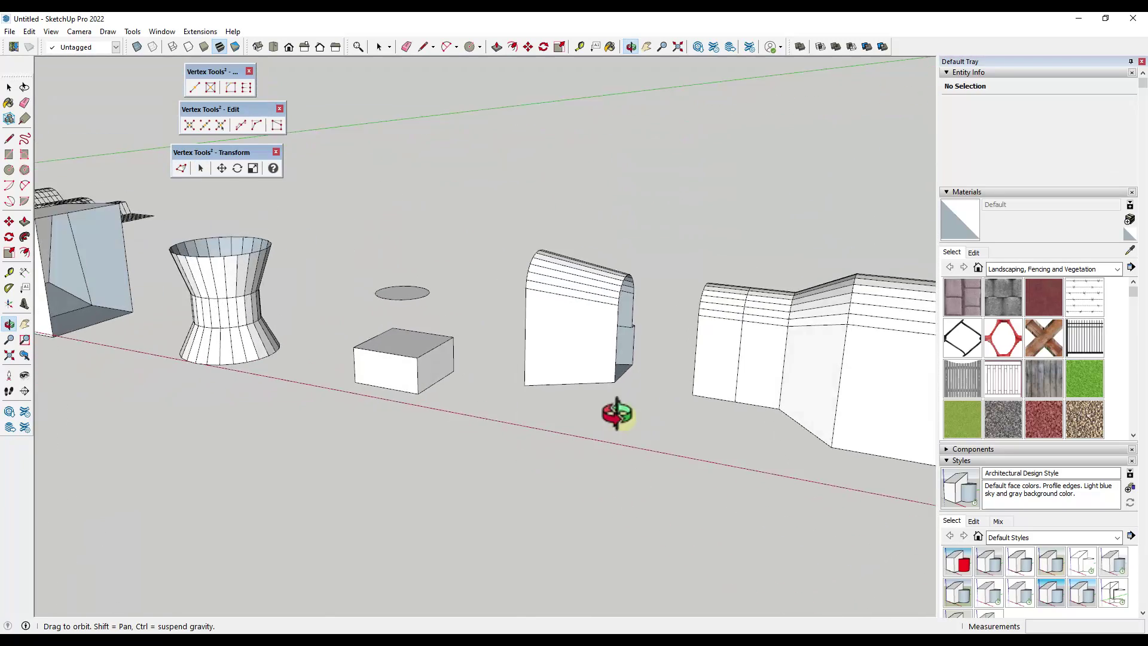
pyautogui.moveTo(617, 412); pyautogui.dragTo(859, 300, button='middle')
pyautogui.scroll(3, 859, 299)
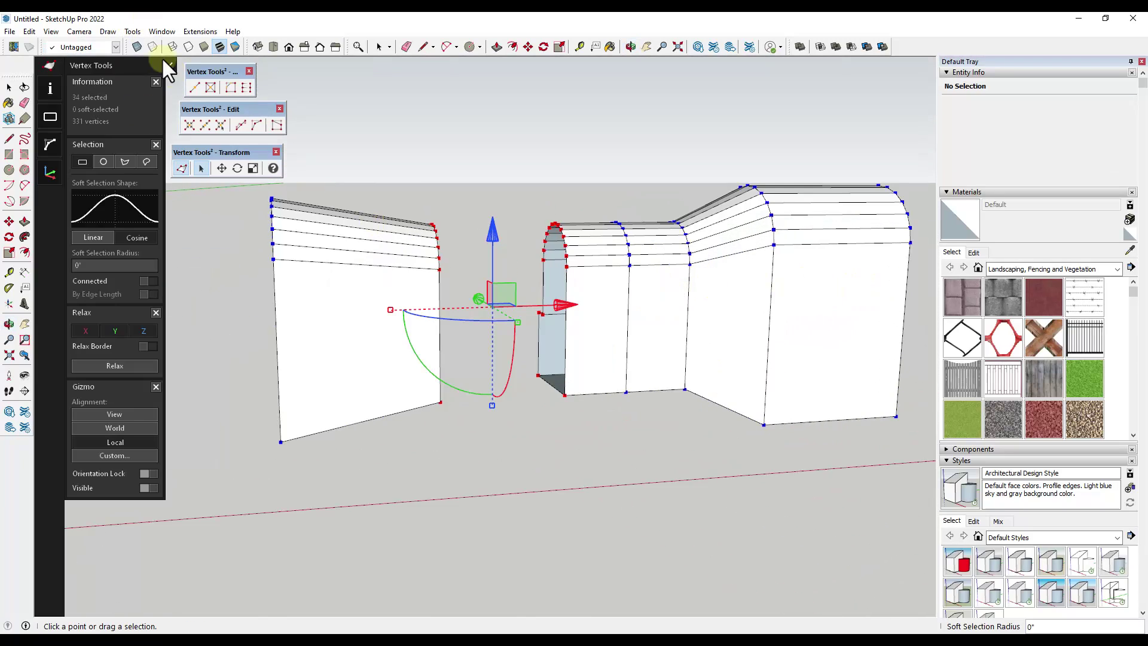
pyautogui.click(246, 87)
pyautogui.press('o')
pyautogui.moveTo(482, 345); pyautogui.dragTo(638, 368)
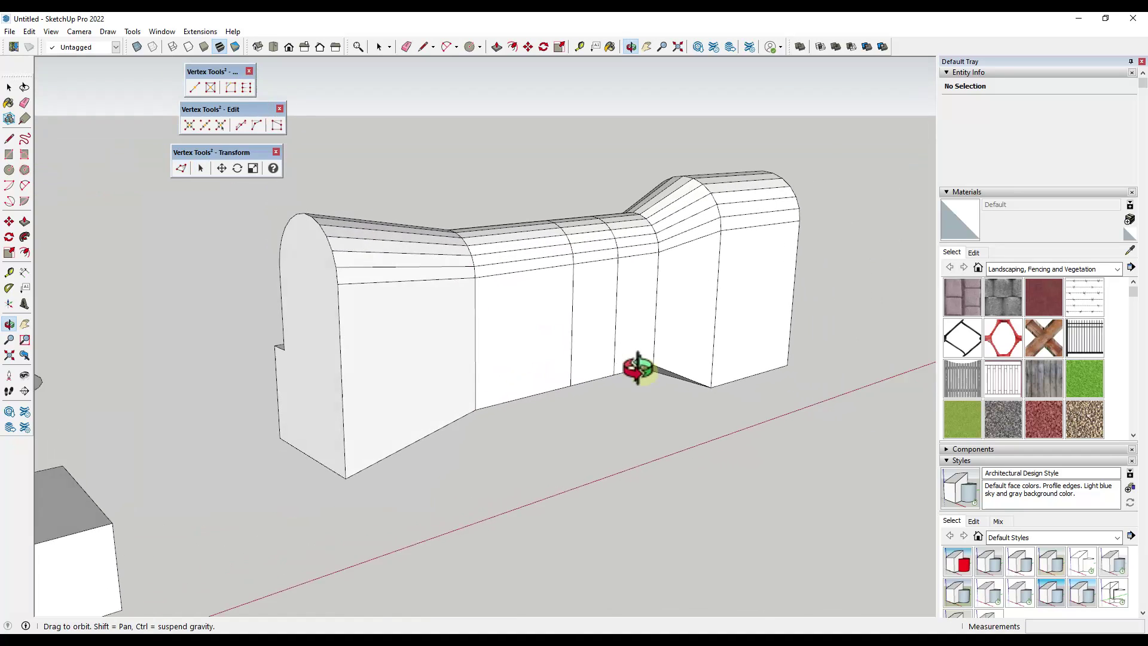
pyautogui.moveTo(639, 367); pyautogui.dragTo(436, 366, button='middle')
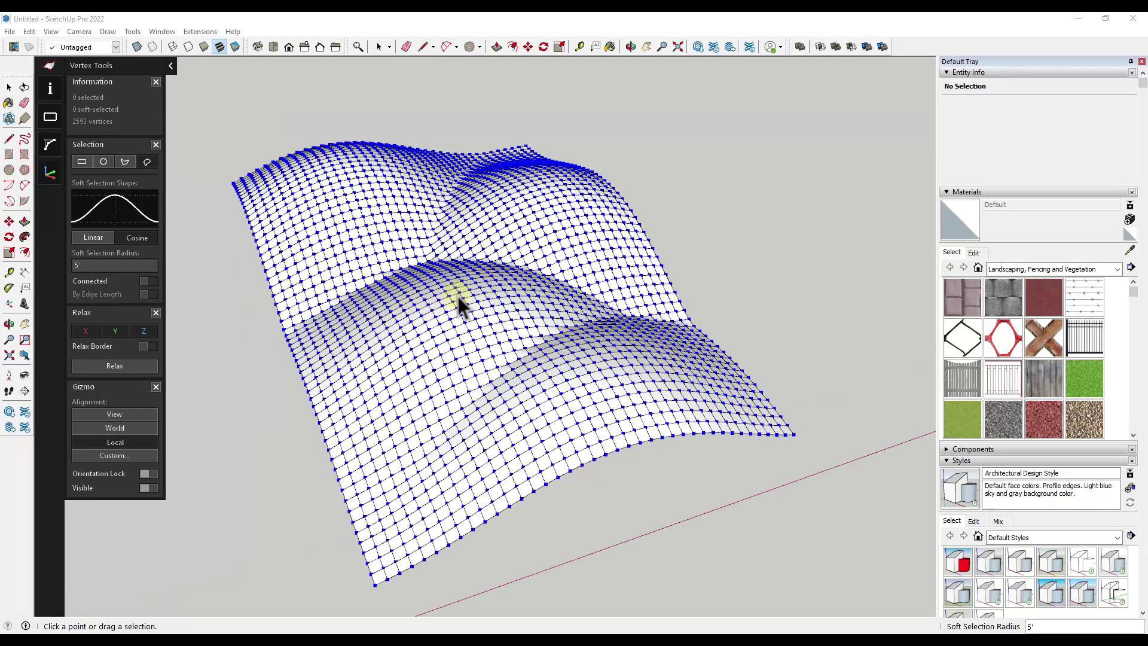
# Soft-select a central terrain vertex with a 7' radius and flatten that area with Make Planar
pyautogui.moveTo(458, 296); pyautogui.dragTo(448, 251, button='middle')
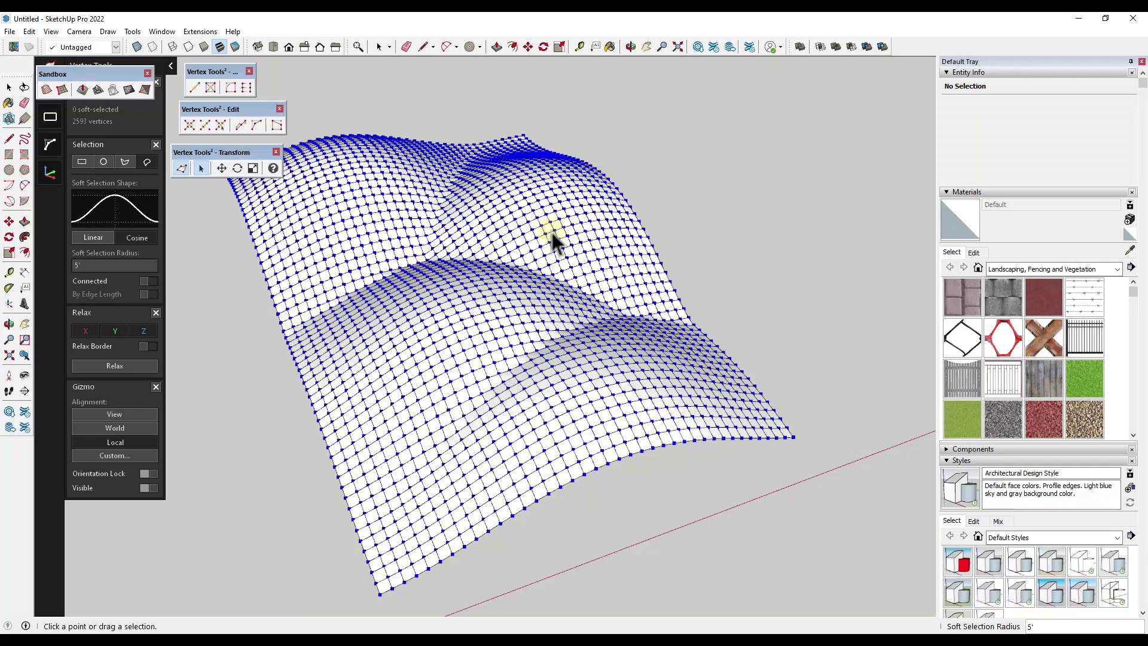
pyautogui.moveTo(551, 232); pyautogui.dragTo(512, 277, button='middle')
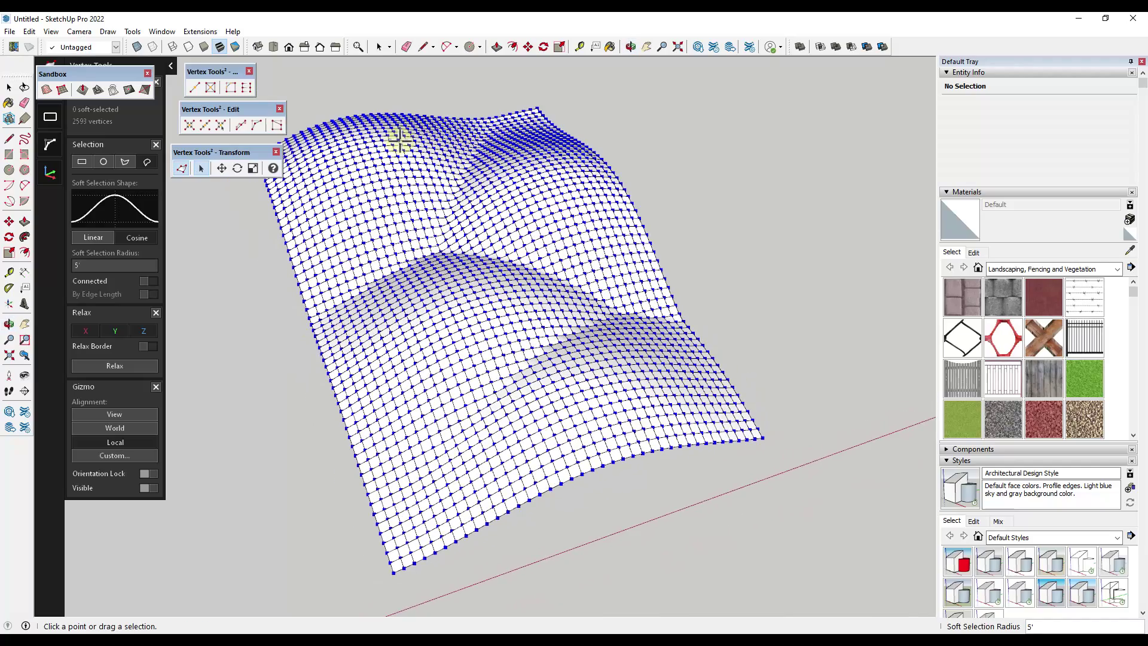
pyautogui.click(182, 167)
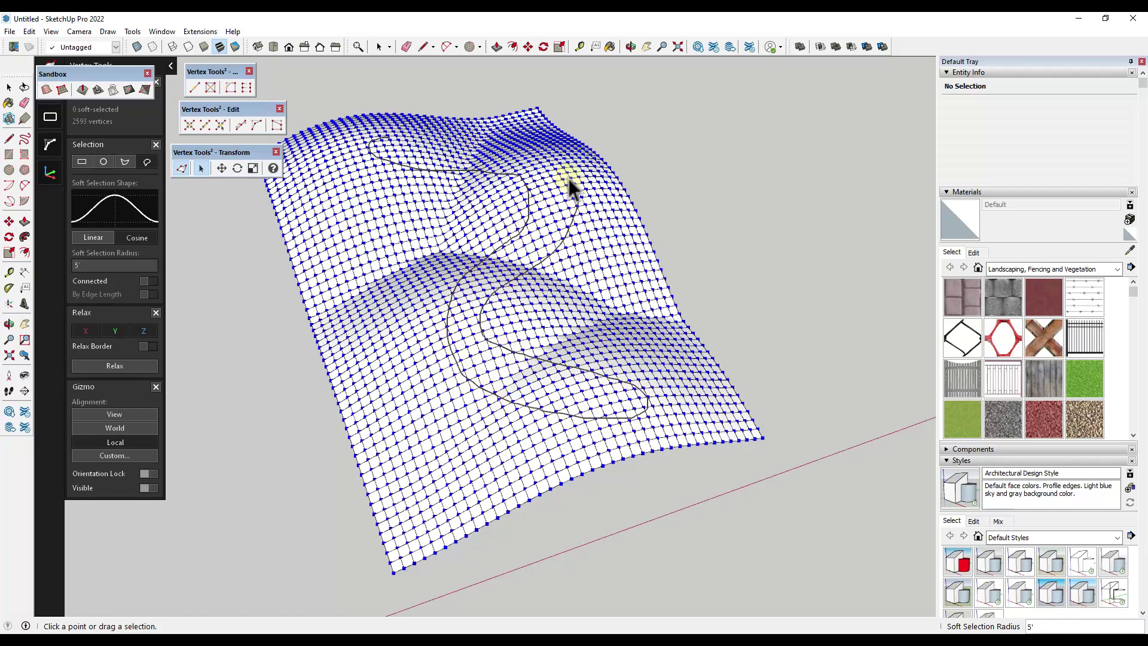
pyautogui.click(500, 218)
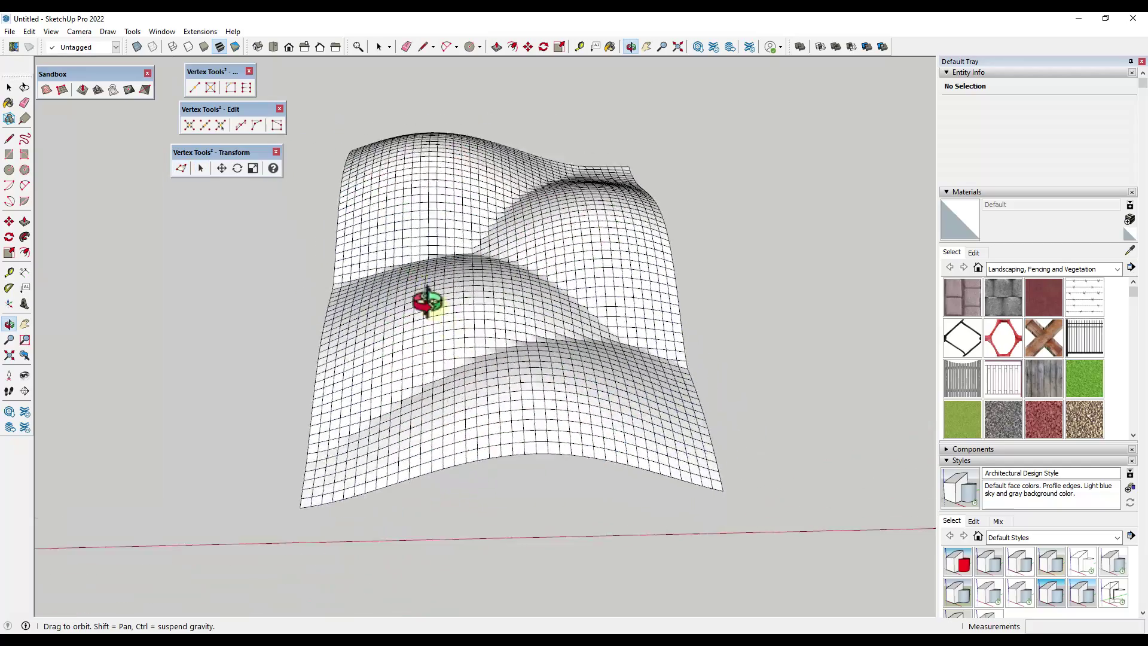
pyautogui.moveTo(426, 302); pyautogui.dragTo(500, 230)
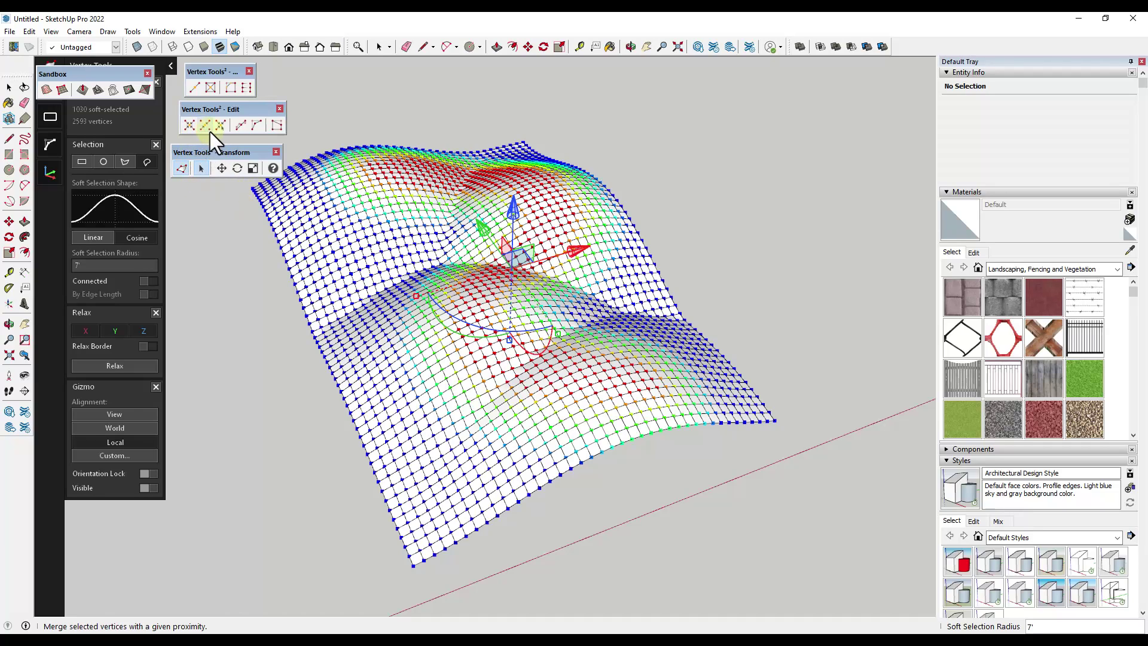
pyautogui.click(239, 123)
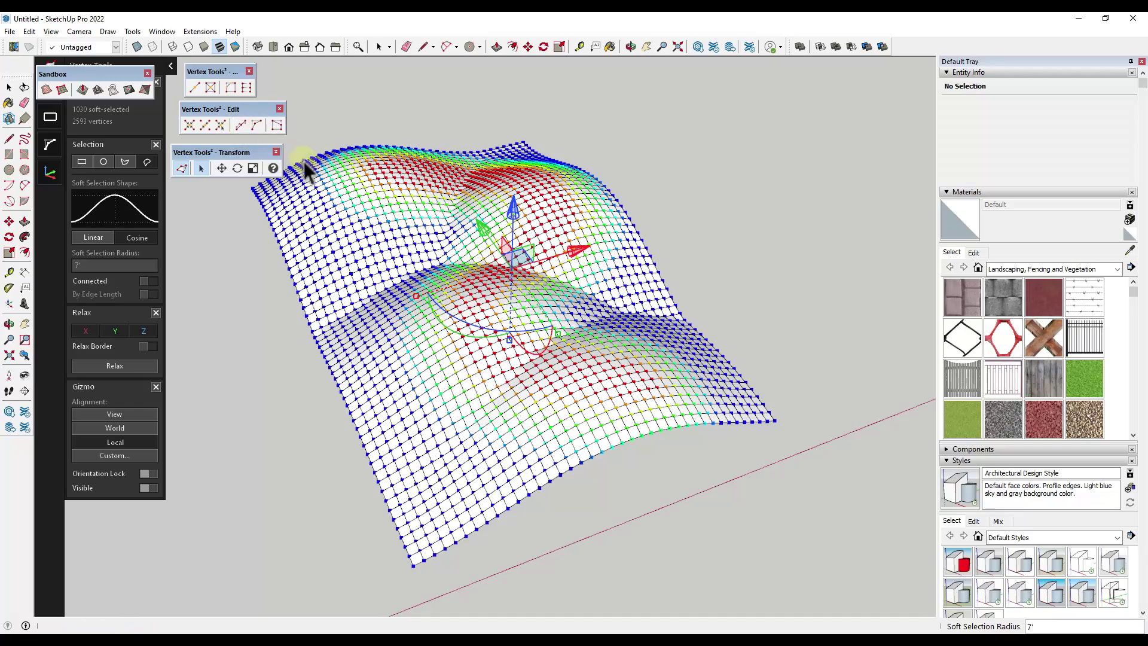
pyautogui.moveTo(471, 277); pyautogui.dragTo(458, 170, button='middle')
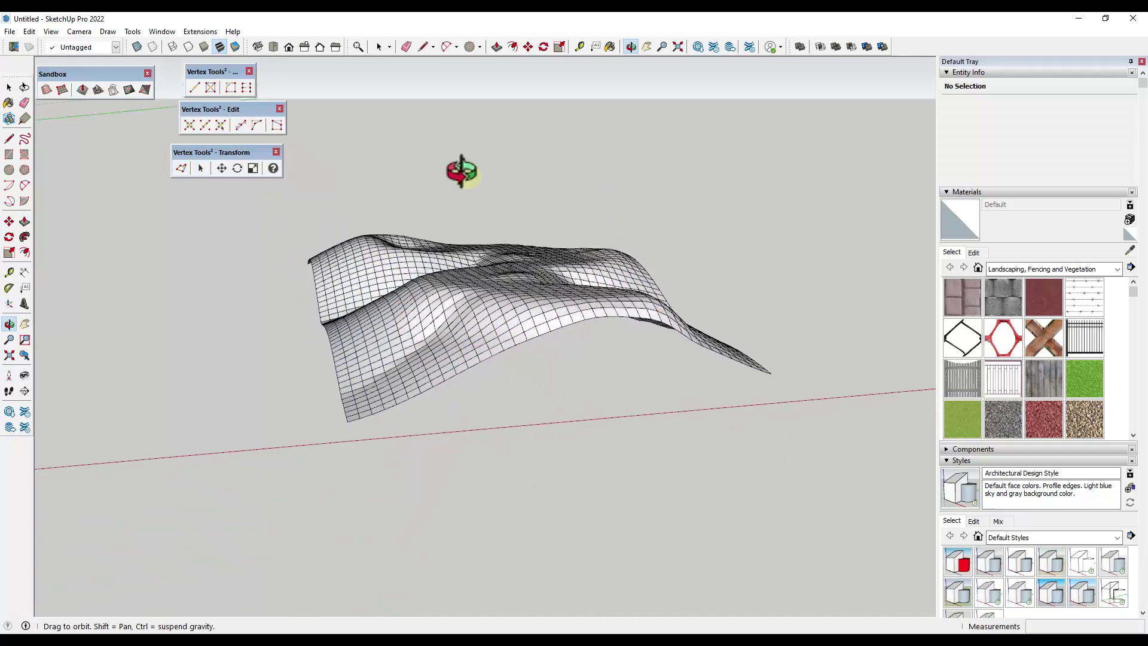
pyautogui.scroll(5, 573, 299)
pyautogui.scroll(-5, 573, 299)
pyautogui.moveTo(573, 299); pyautogui.dragTo(512, 333, button='middle')
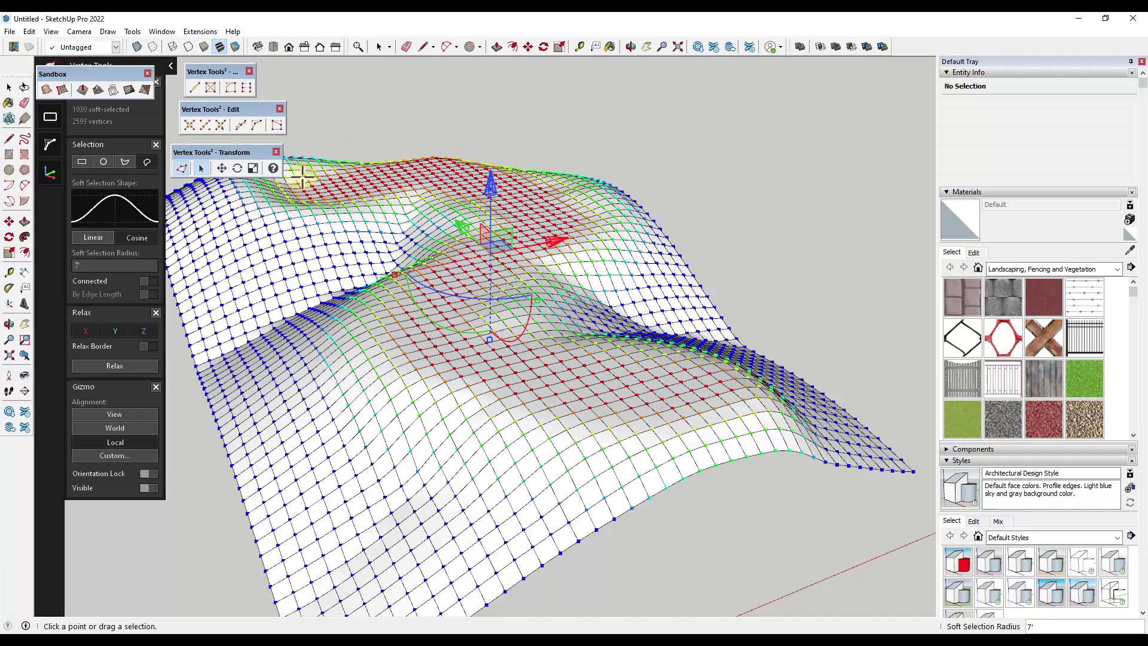
pyautogui.moveTo(574, 260); pyautogui.dragTo(605, 313, button='middle')
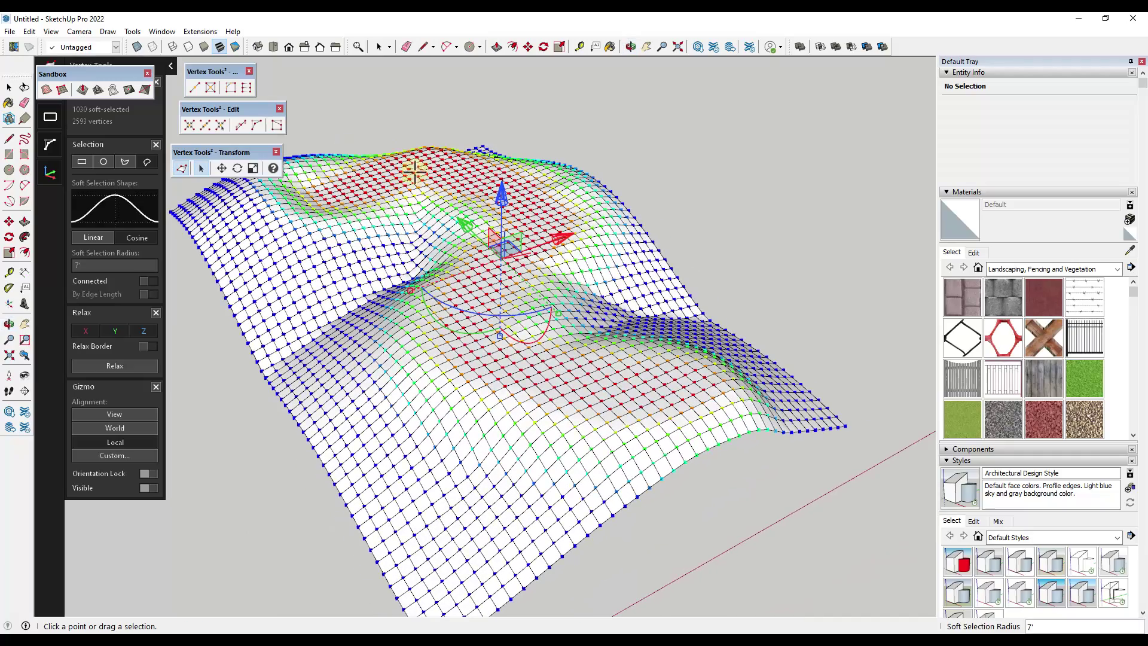